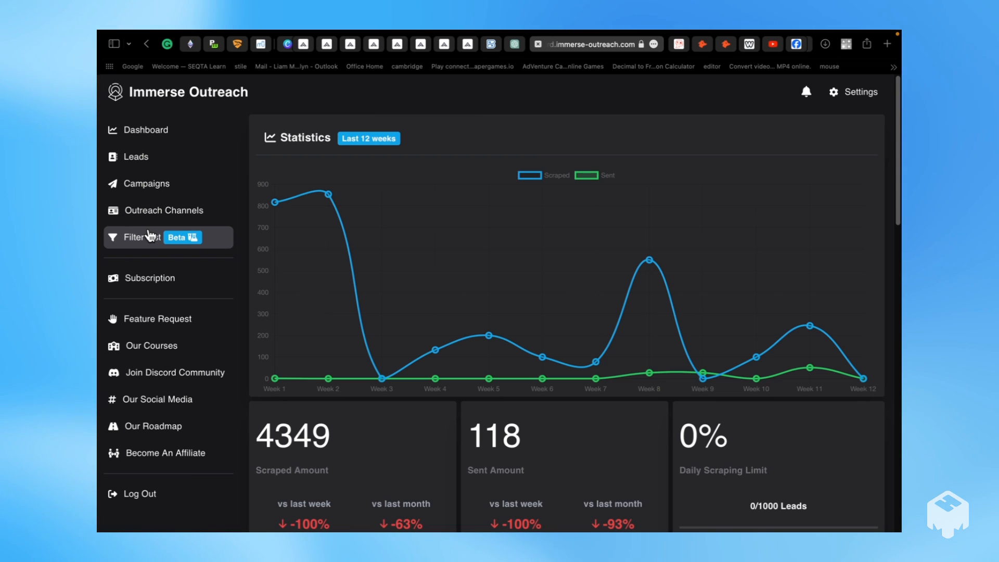
Step: Open the Filter List page and view the lead lists available for filtering
{"action": "left_click", "coordinate": [150, 237]}
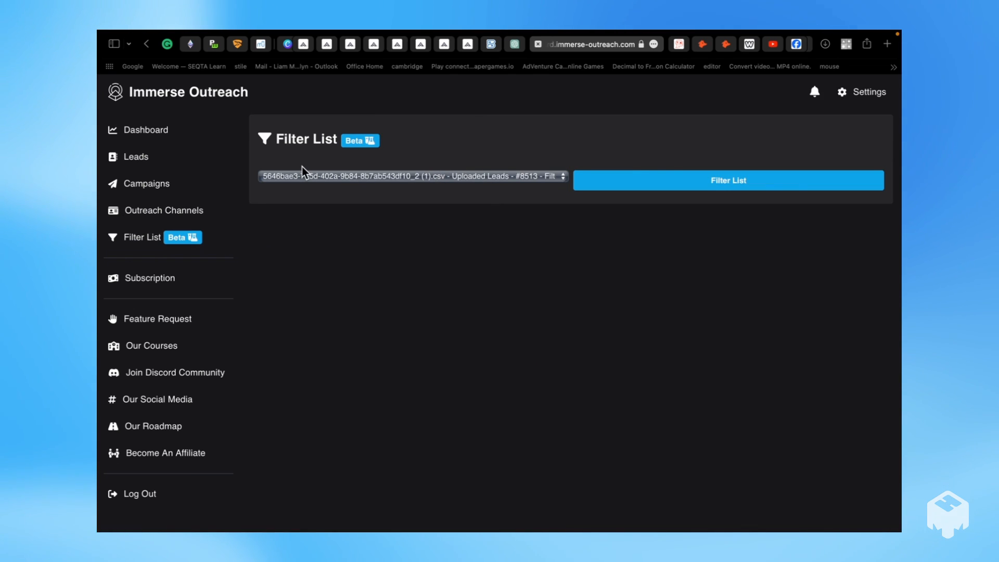
{"action": "left_click", "coordinate": [307, 176]}
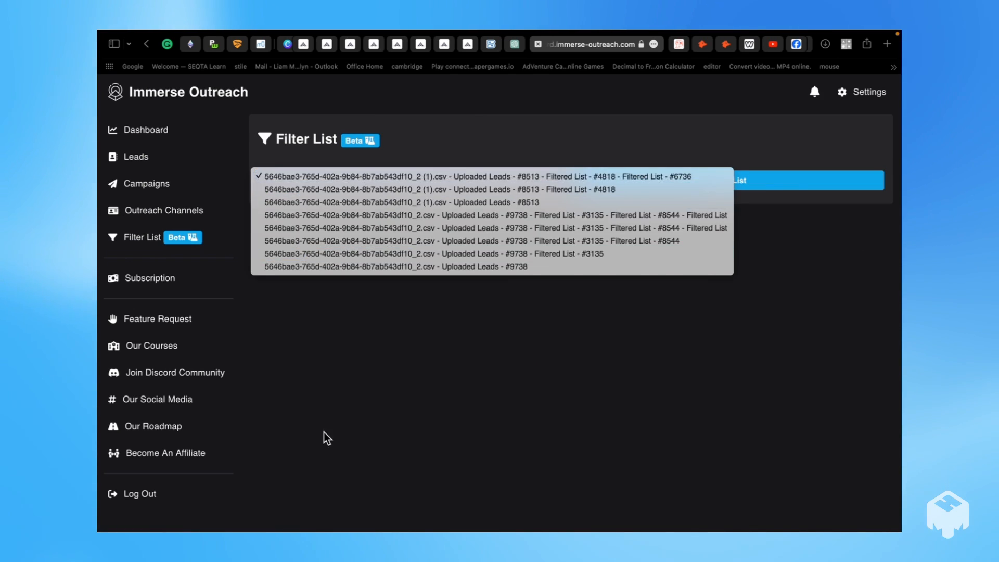
{"action": "left_click", "coordinate": [372, 408]}
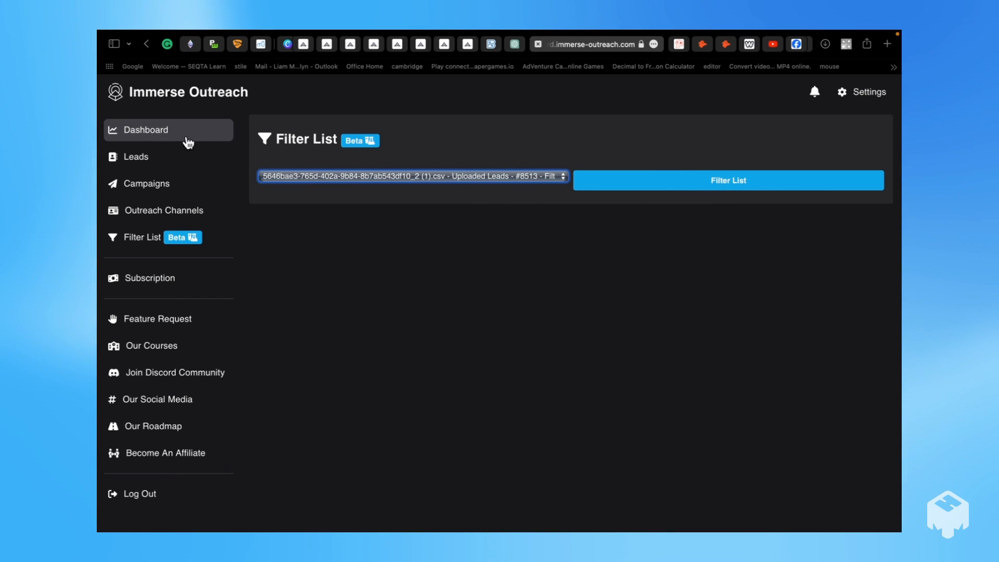
Step: Set up a new Instagram lead scrape using Scrape Hashtag, check the Extra Information option, and cancel the scrape
{"action": "left_click", "coordinate": [176, 164]}
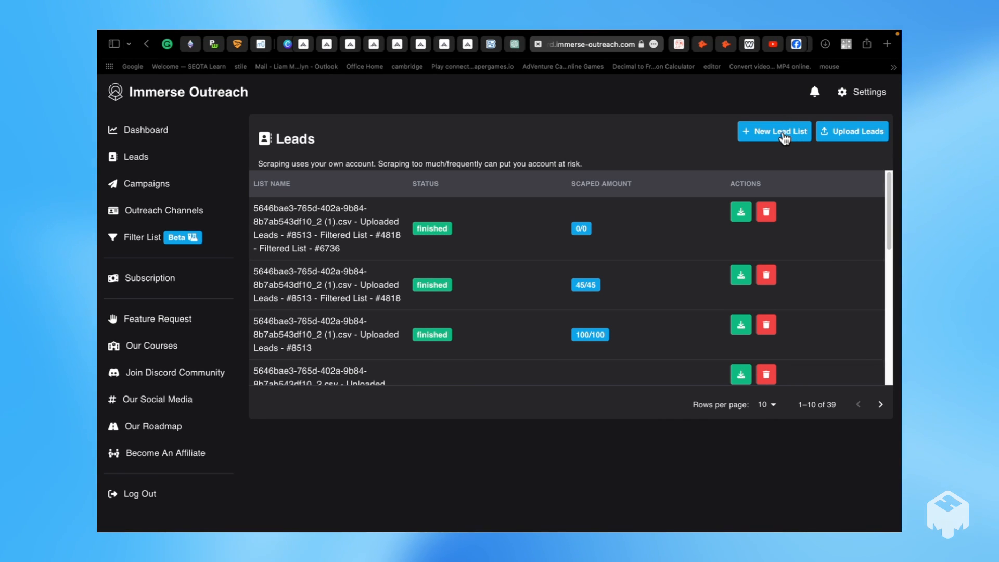
{"action": "left_click", "coordinate": [783, 134]}
{"action": "left_click", "coordinate": [492, 348]}
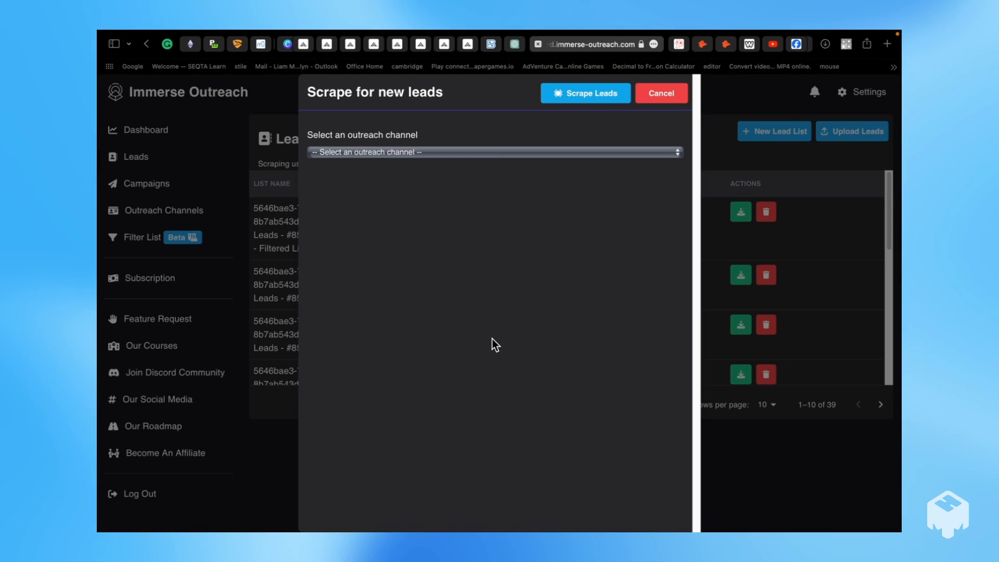
{"action": "left_click", "coordinate": [428, 151]}
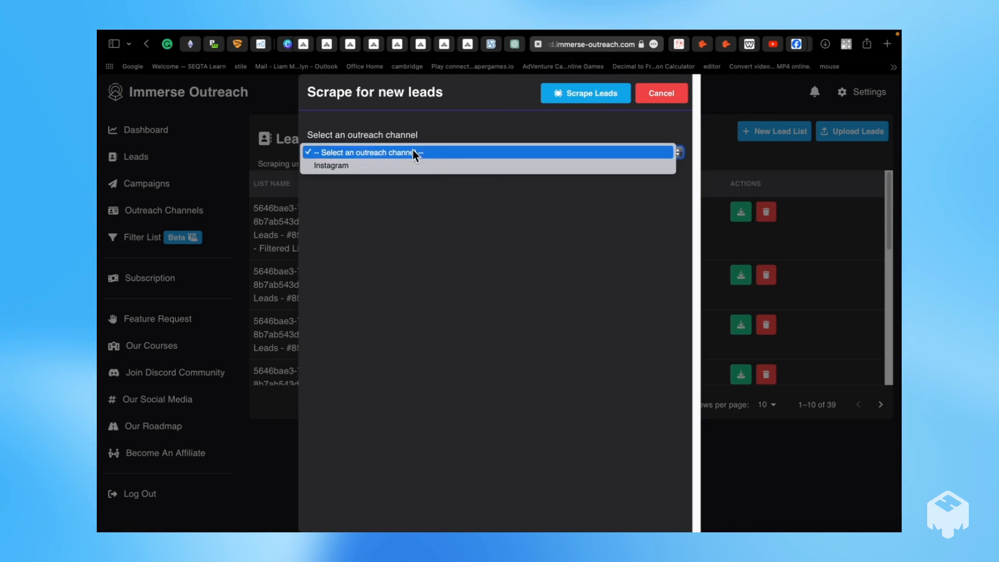
{"action": "left_click", "coordinate": [390, 166]}
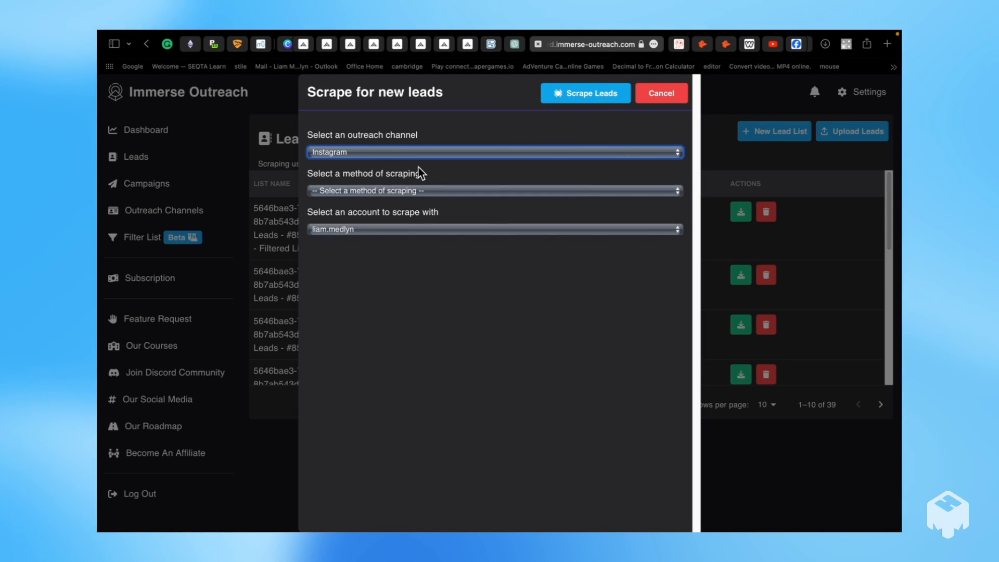
{"action": "left_click", "coordinate": [384, 190]}
{"action": "left_click", "coordinate": [373, 229]}
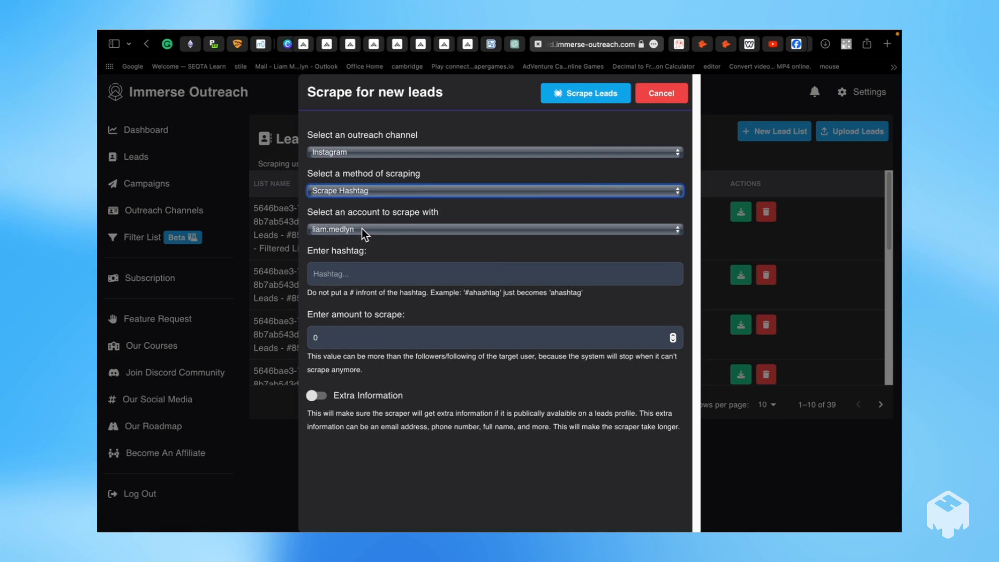
{"action": "left_click", "coordinate": [361, 229]}
{"action": "left_click", "coordinate": [367, 232]}
{"action": "left_click", "coordinate": [314, 400]}
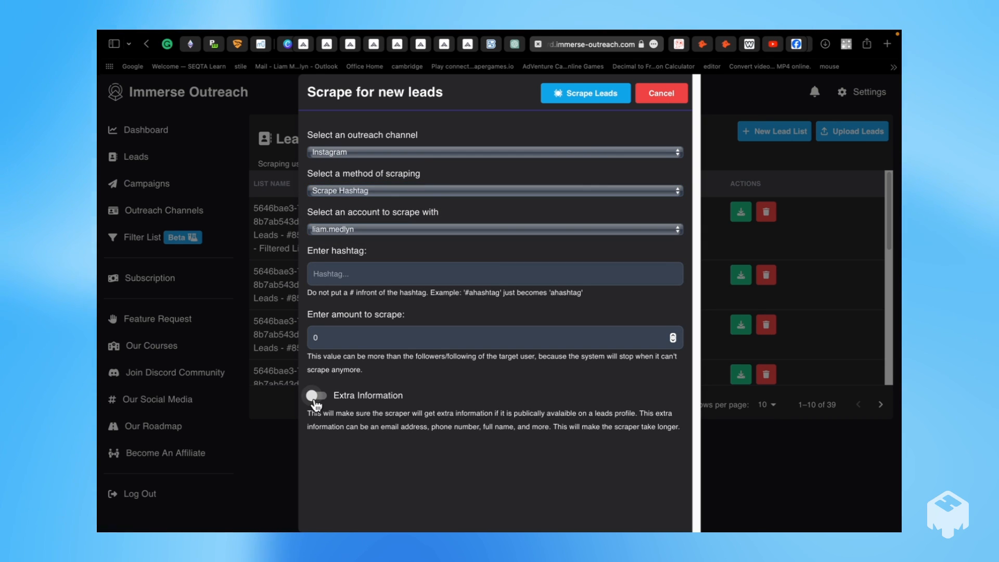
{"action": "left_click", "coordinate": [661, 97]}
Step: Open the preselected uploaded lead list on the Filter List page and add a username filter to it
{"action": "left_click", "coordinate": [151, 238]}
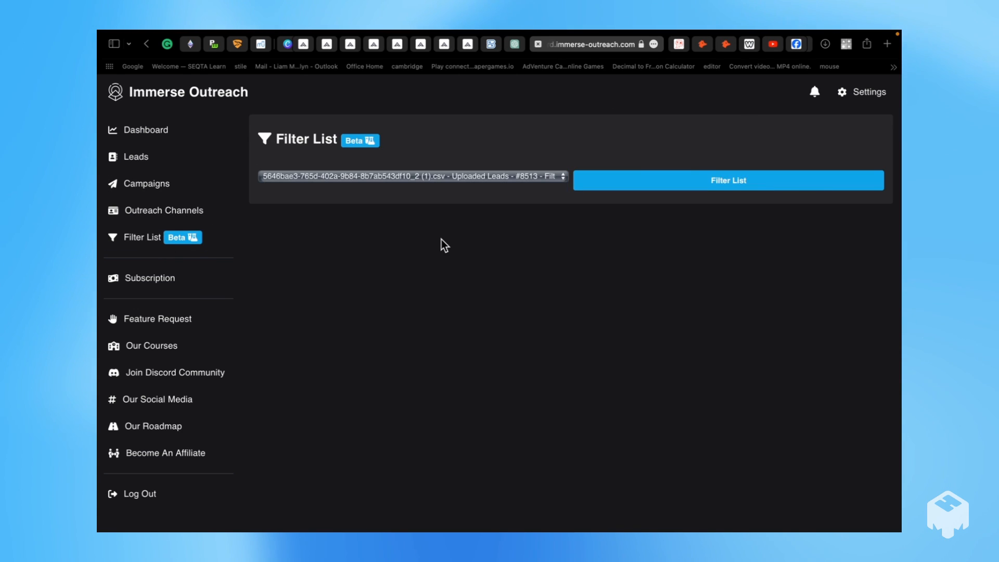
{"action": "left_click", "coordinate": [684, 189]}
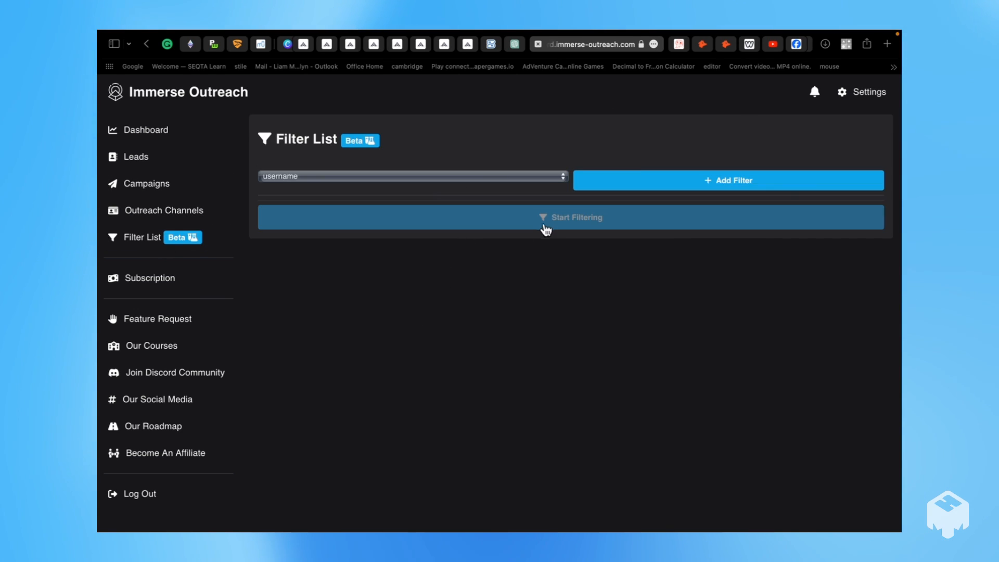
{"action": "left_click", "coordinate": [471, 183]}
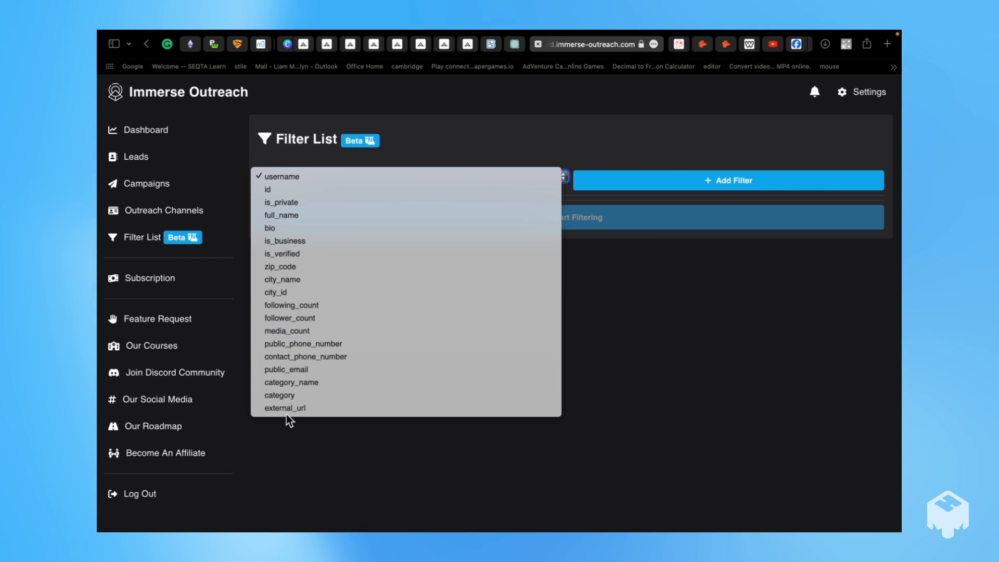
{"action": "left_click", "coordinate": [667, 376]}
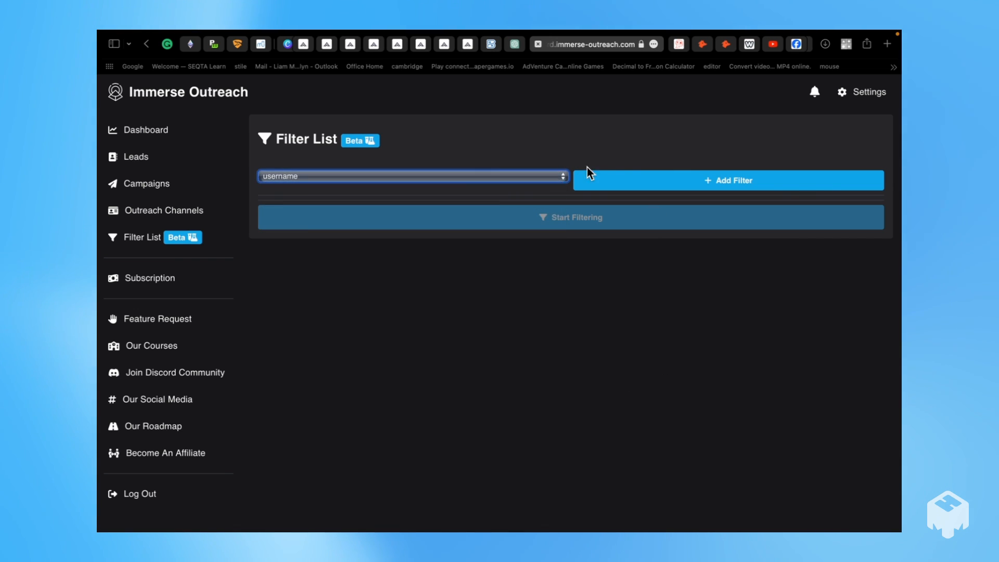
{"action": "left_click", "coordinate": [625, 190]}
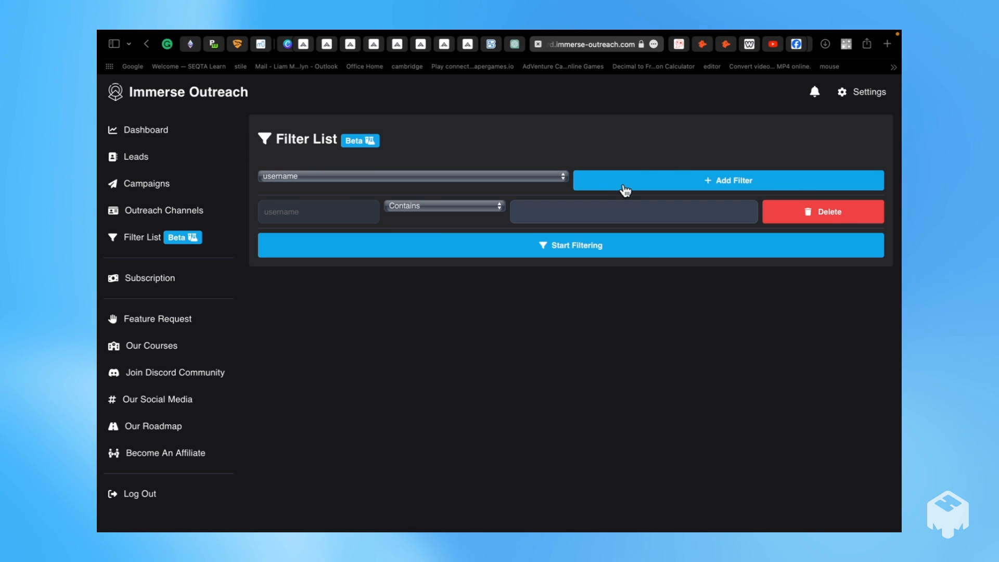
Step: Try "hello" and "Hello" alternately as the username filter's Contains value, clearing the value each time
{"action": "left_click", "coordinate": [414, 208]}
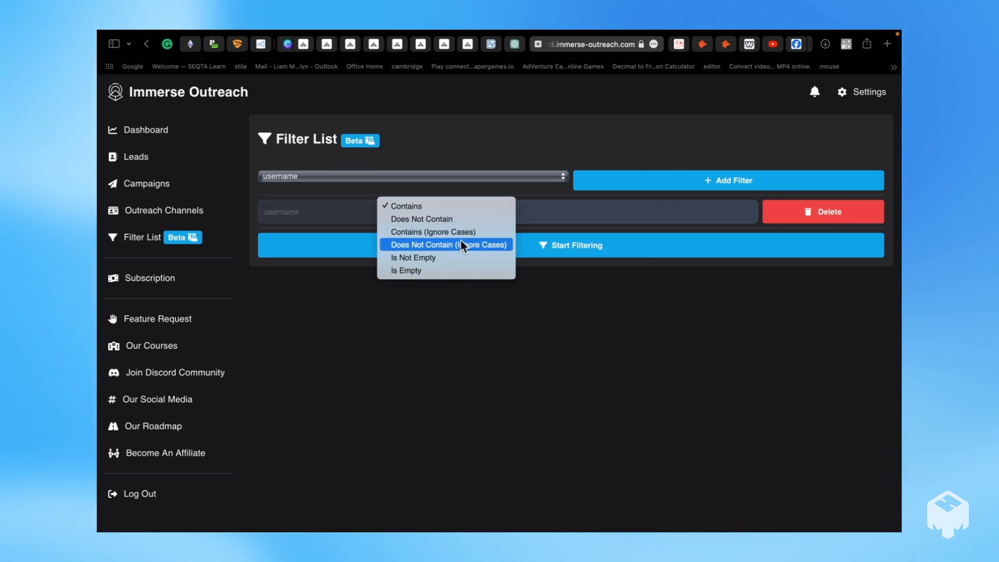
{"action": "left_click", "coordinate": [541, 214]}
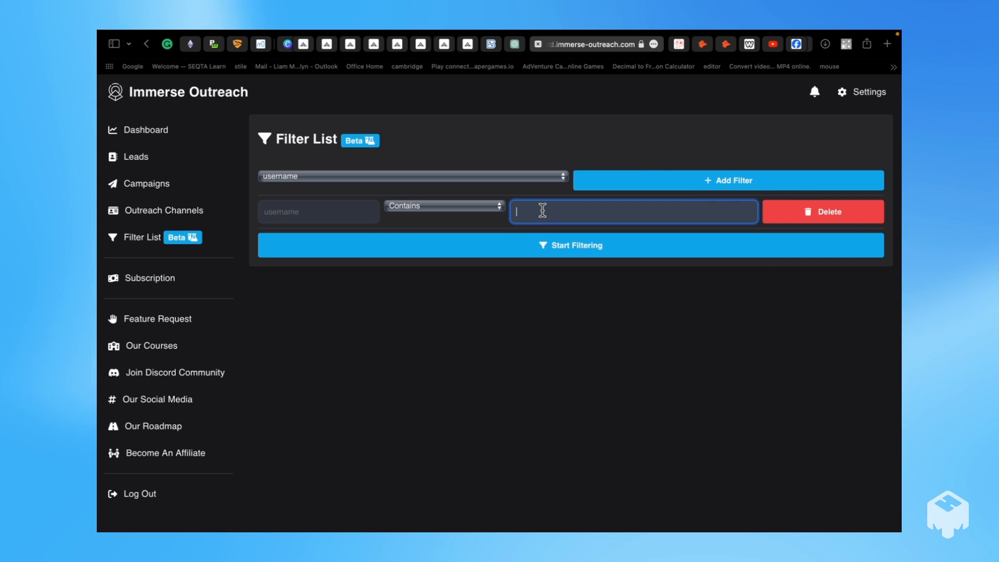
{"action": "type", "text": "hello"}
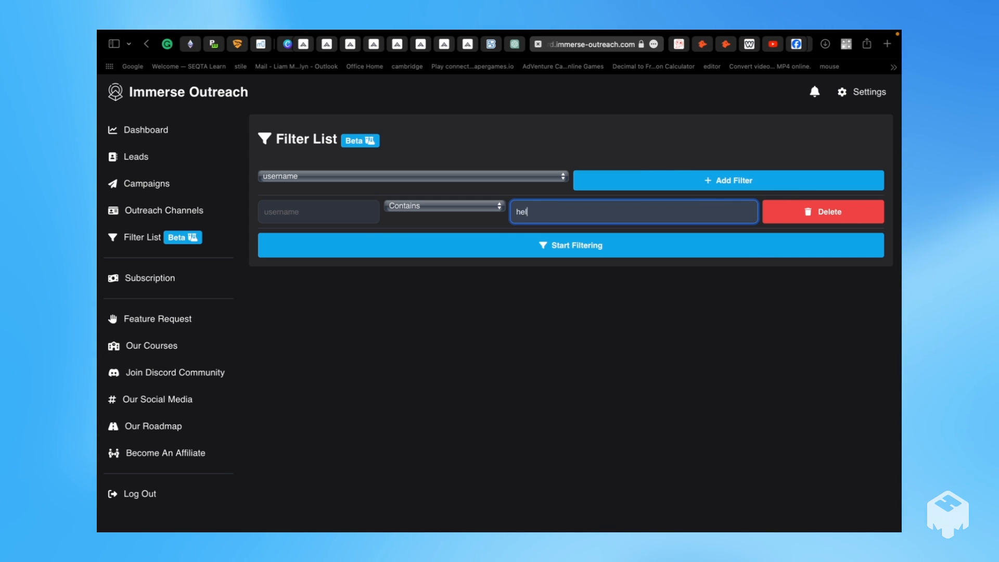
{"action": "key", "text": "BackSpace"}
{"action": "key", "text": "BackSpace"}
{"action": "key", "text": "BackSpace"}
{"action": "key", "text": "BackSpace"}
{"action": "key", "text": "BackSpace"}
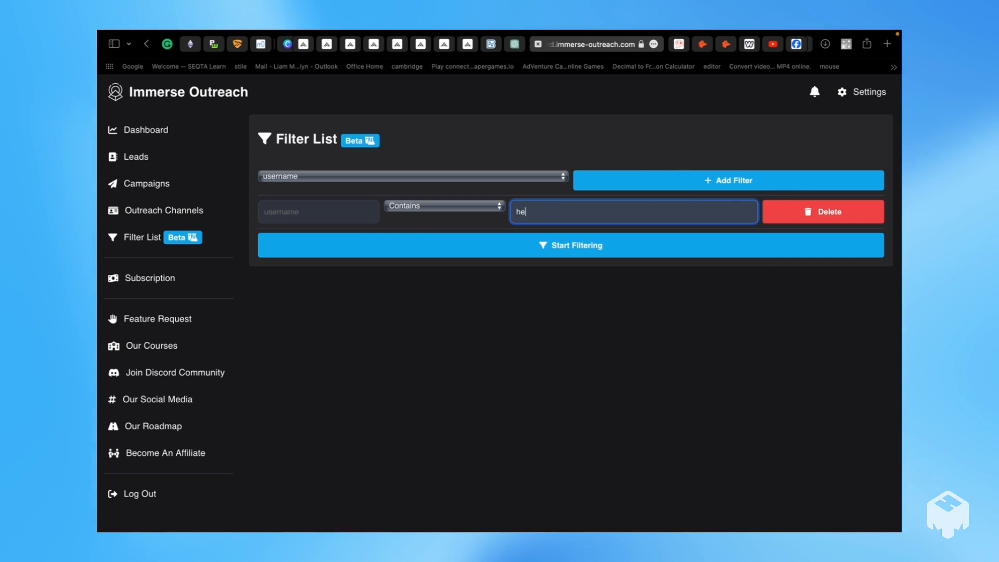
{"action": "type", "text": "Hello"}
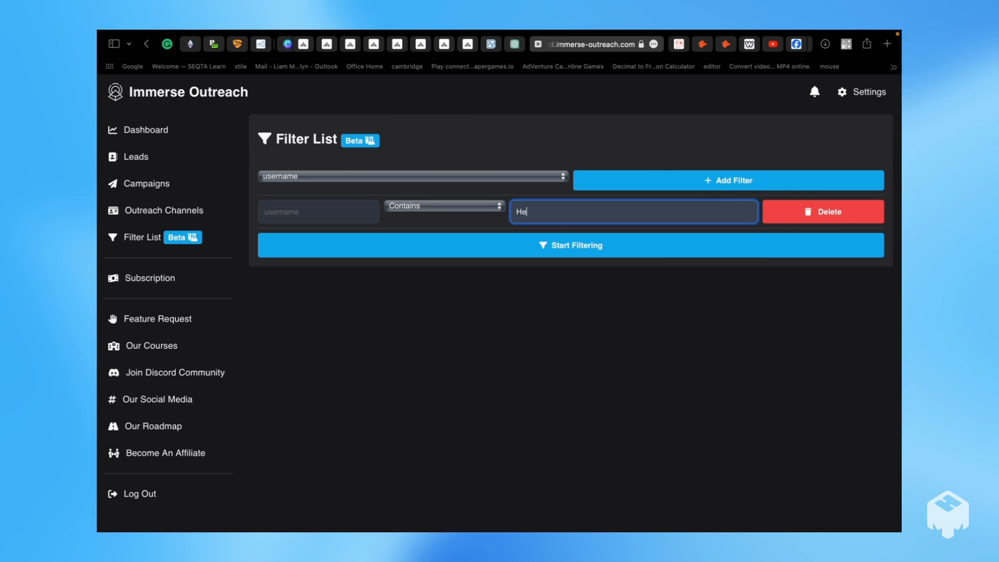
{"action": "key", "text": "BackSpace"}
{"action": "key", "text": "BackSpace"}
{"action": "key", "text": "BackSpace"}
{"action": "key", "text": "BackSpace"}
{"action": "key", "text": "BackSpace"}
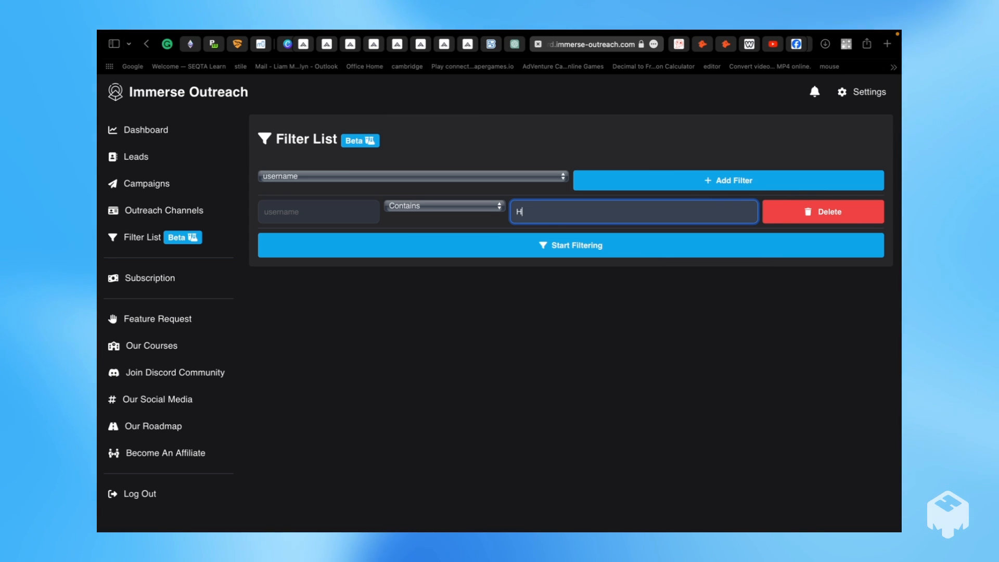
{"action": "type", "text": "hello"}
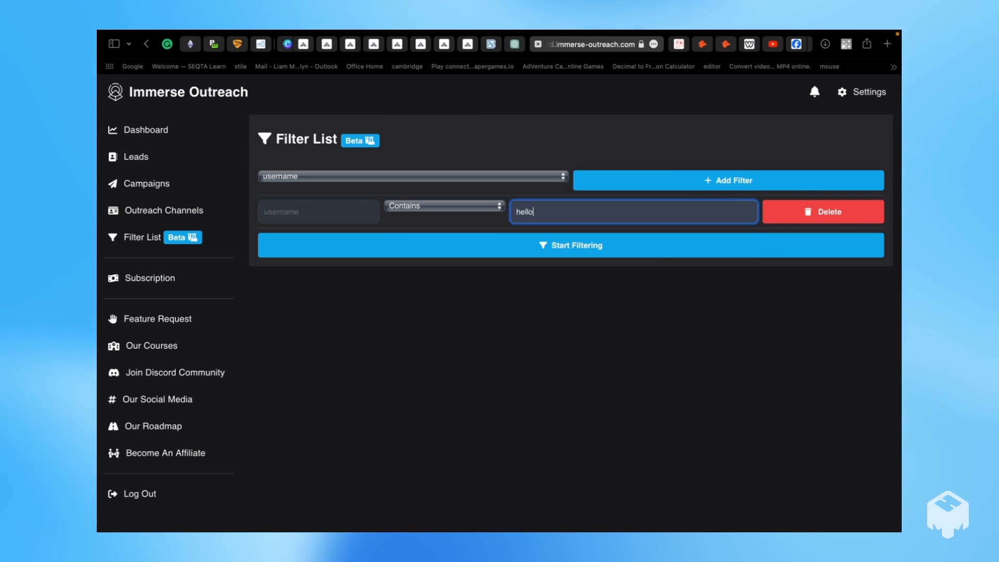
{"action": "key", "text": "BackSpace"}
{"action": "key", "text": "BackSpace"}
{"action": "key", "text": "BackSpace"}
{"action": "key", "text": "BackSpace"}
{"action": "key", "text": "BackSpace"}
{"action": "type", "text": "Hello"}
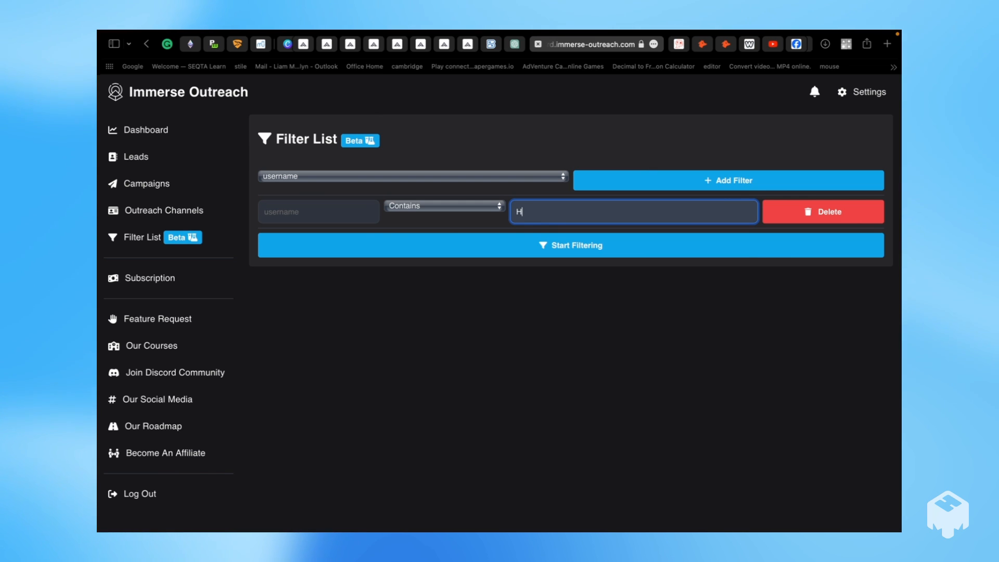
{"action": "key", "text": "BackSpace"}
{"action": "key", "text": "BackSpace"}
{"action": "key", "text": "BackSpace"}
{"action": "key", "text": "BackSpace"}
{"action": "key", "text": "BackSpace"}
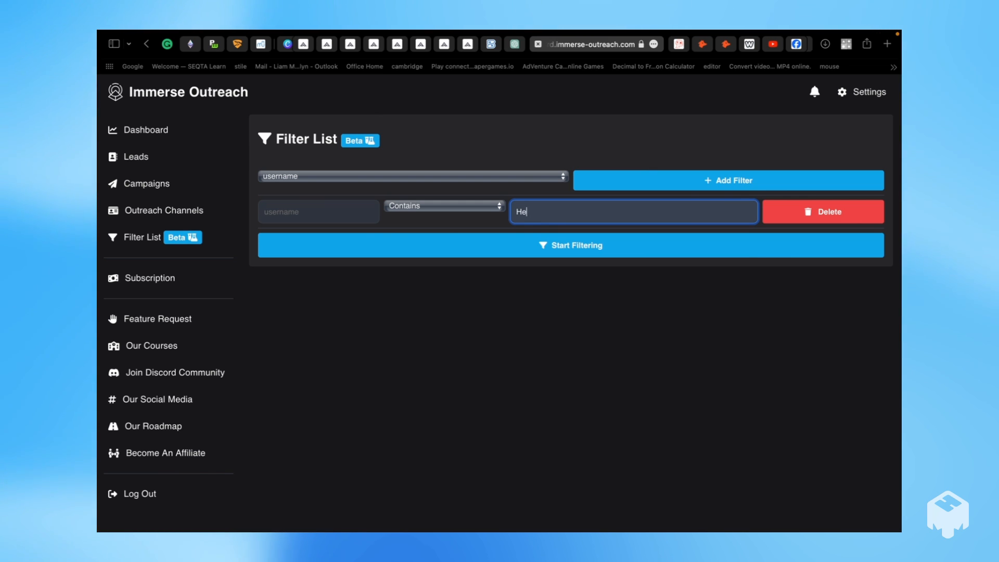
Step: Examine the comparison conditions available for the username filter
{"action": "left_click", "coordinate": [414, 206]}
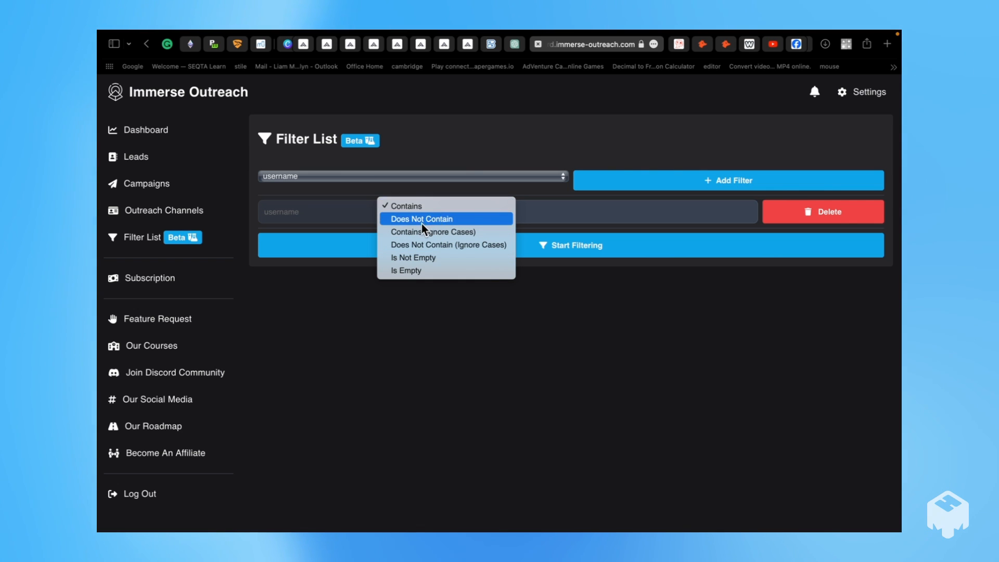
{"action": "left_click", "coordinate": [561, 211]}
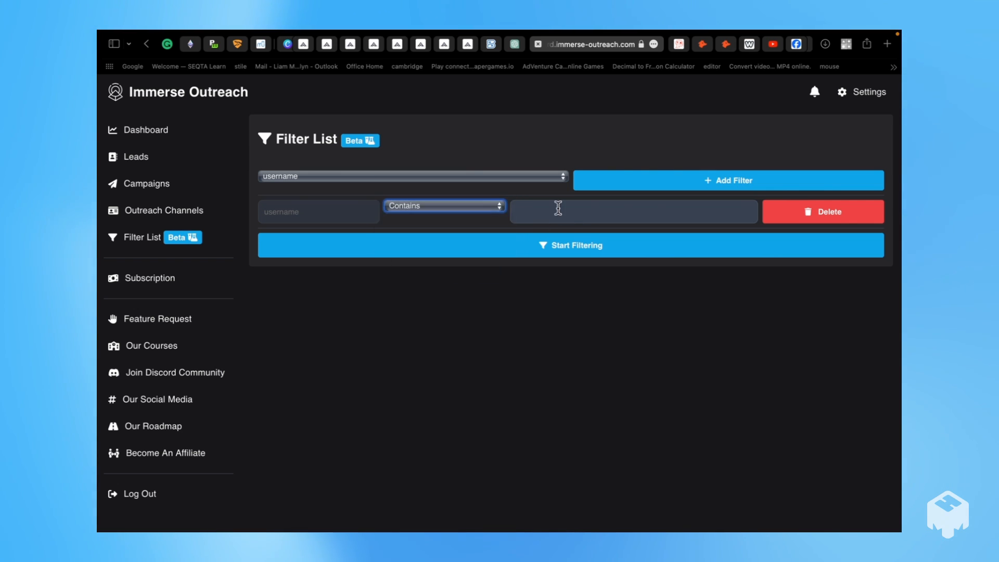
{"action": "left_click", "coordinate": [543, 212]}
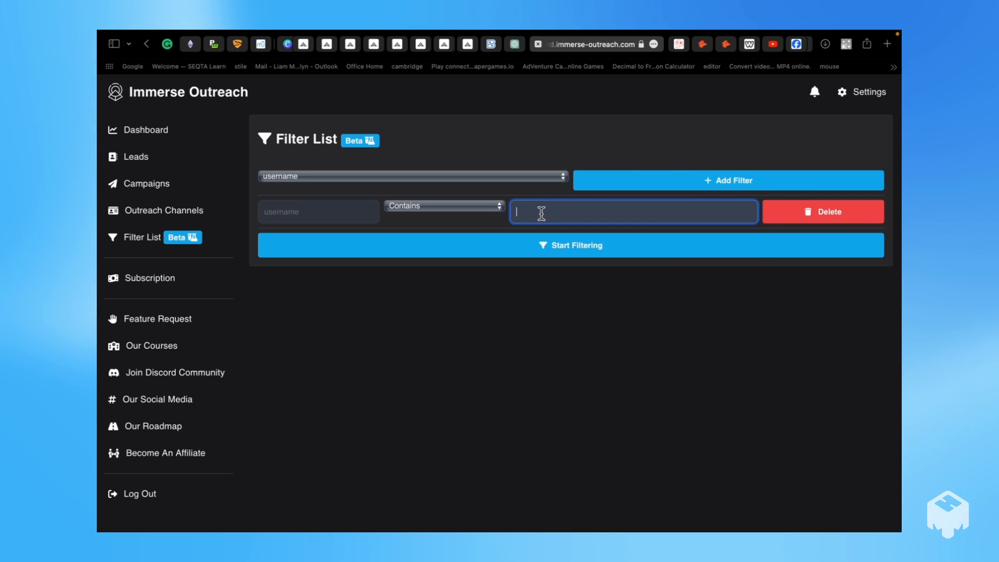
Step: Add two more username filters and set the first filter to Contains (Ignore Cases) with the value "us"
{"action": "left_click", "coordinate": [615, 187]}
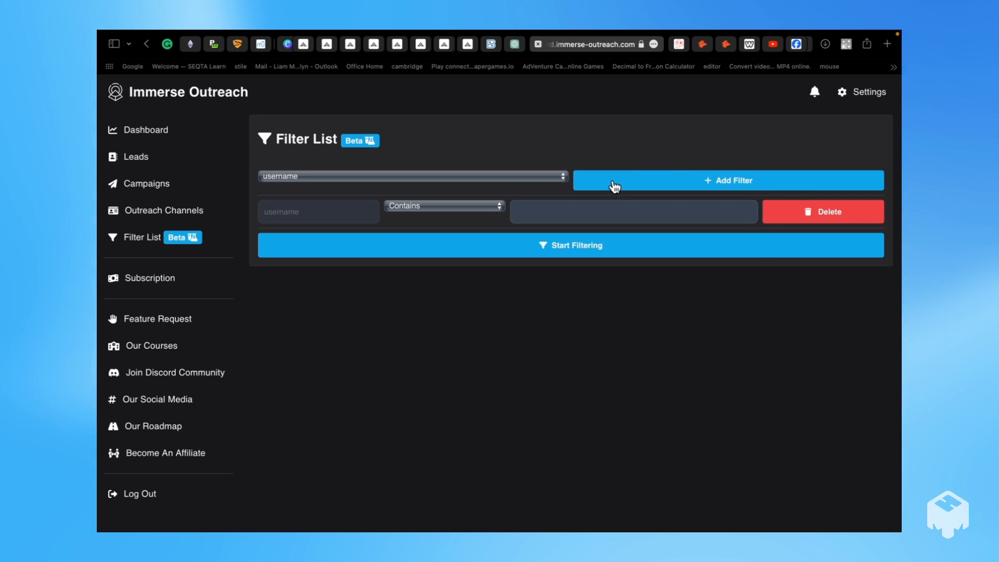
{"action": "left_click", "coordinate": [601, 186]}
{"action": "left_click", "coordinate": [536, 214]}
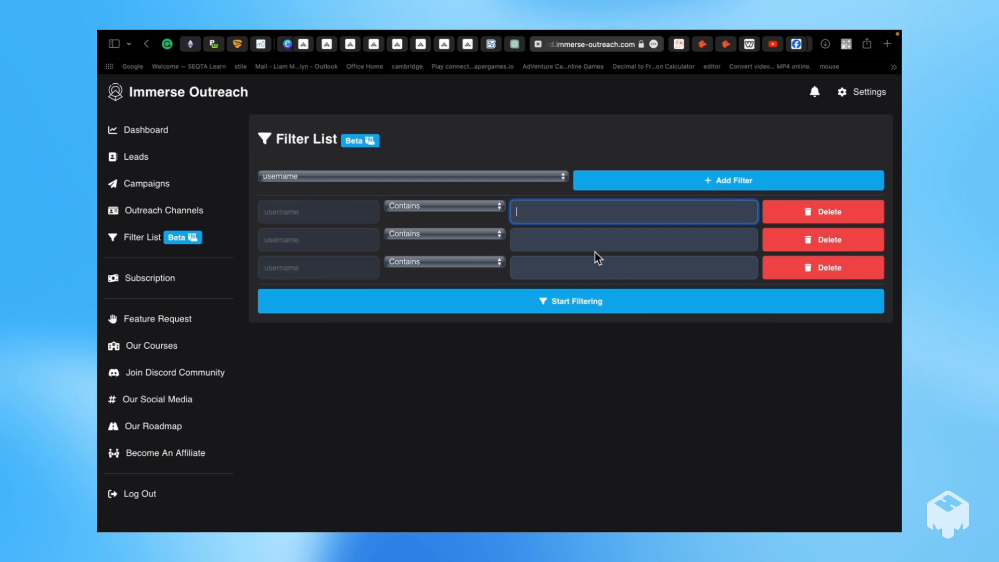
{"action": "type", "text": "us"}
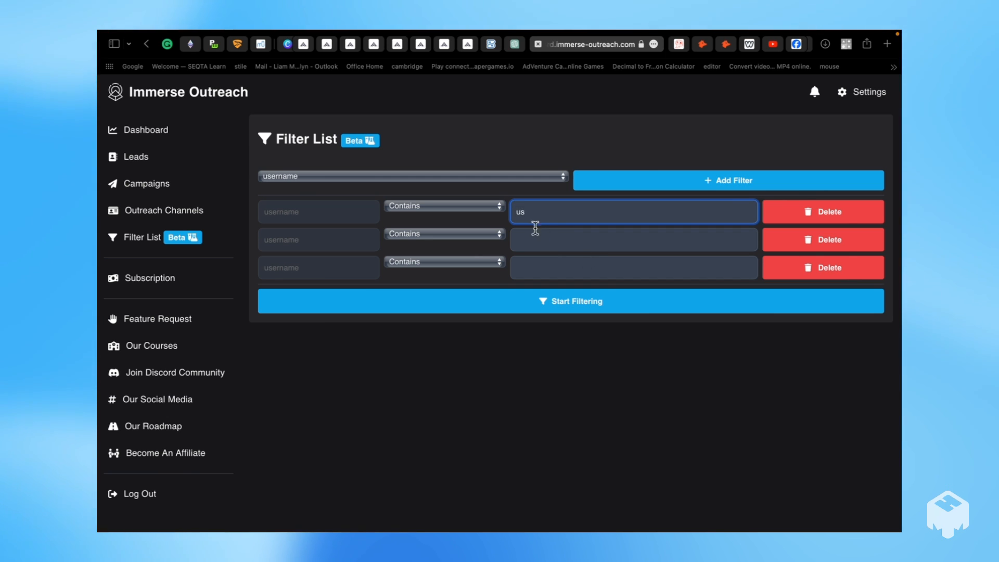
{"action": "left_click", "coordinate": [451, 207]}
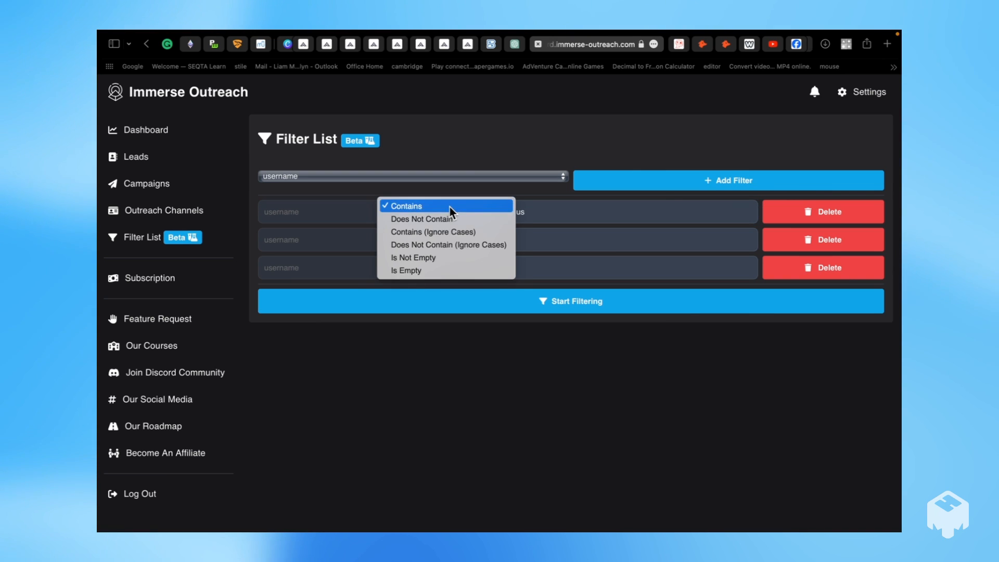
{"action": "left_click", "coordinate": [548, 231]}
Step: Set the second username filter to Contains (Ignore Cases) with the value "la"
{"action": "left_click", "coordinate": [524, 235]}
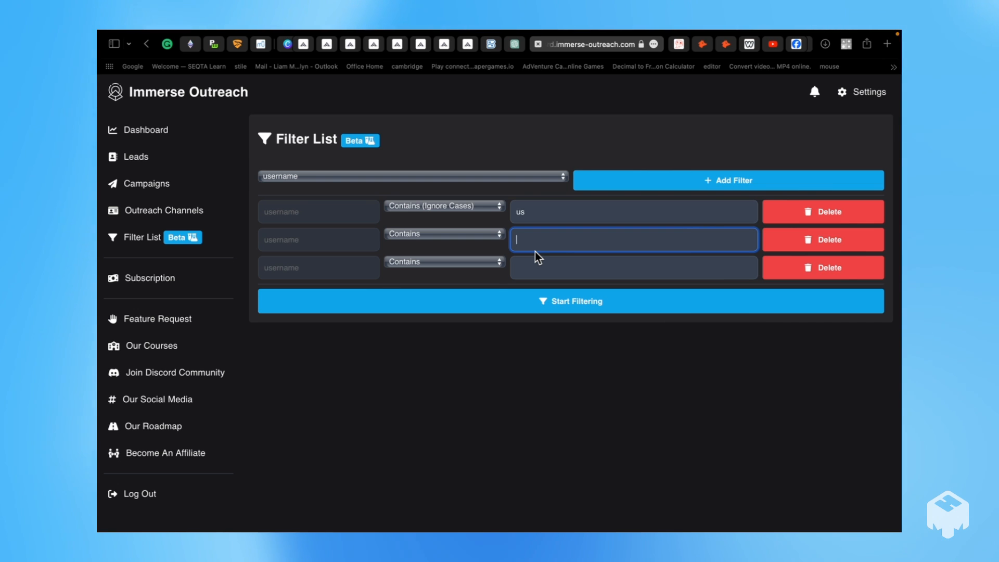
{"action": "type", "text": "la"}
{"action": "left_click", "coordinate": [457, 234]}
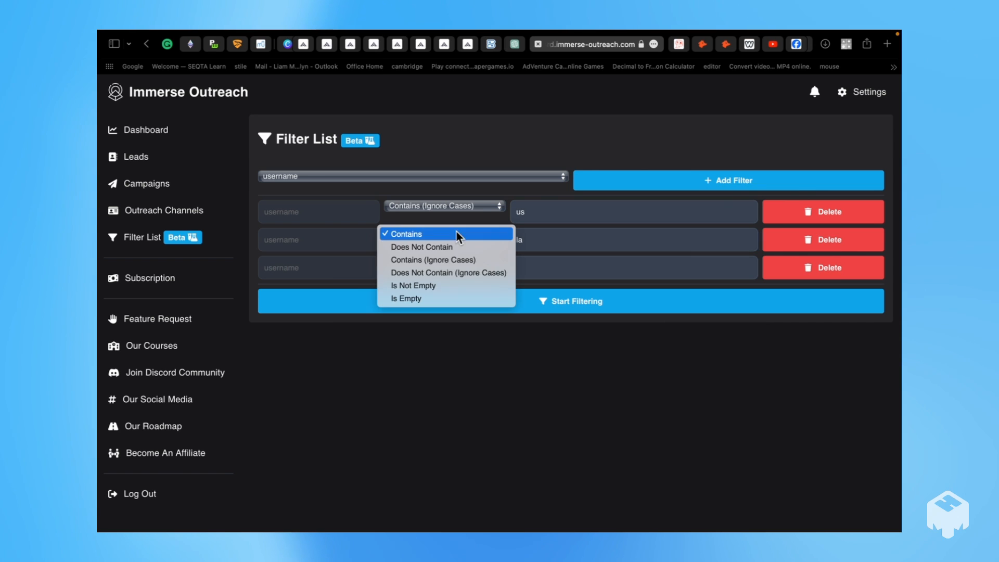
{"action": "left_click", "coordinate": [454, 260]}
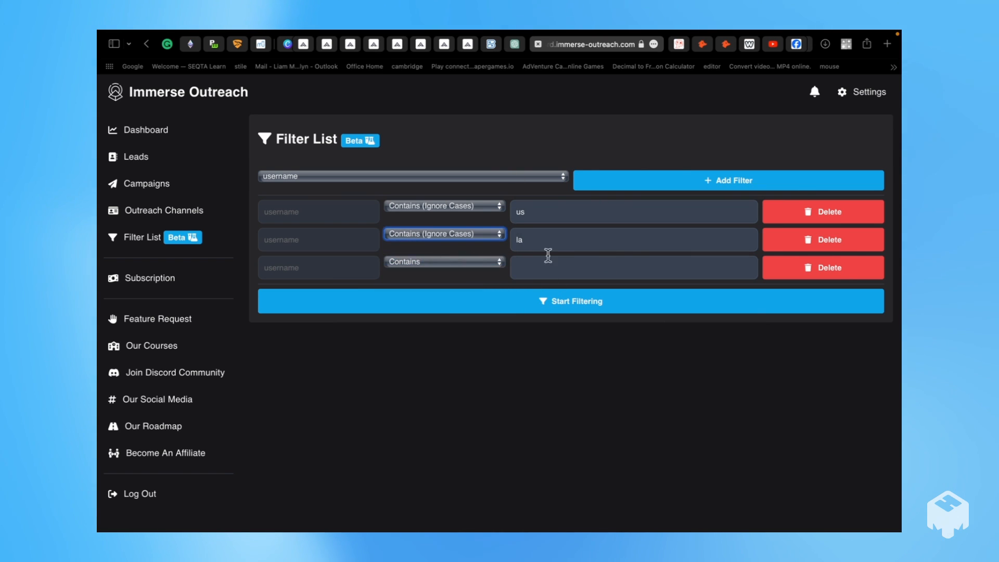
Step: Clear the values of the second and first username filters
{"action": "left_click", "coordinate": [540, 236]}
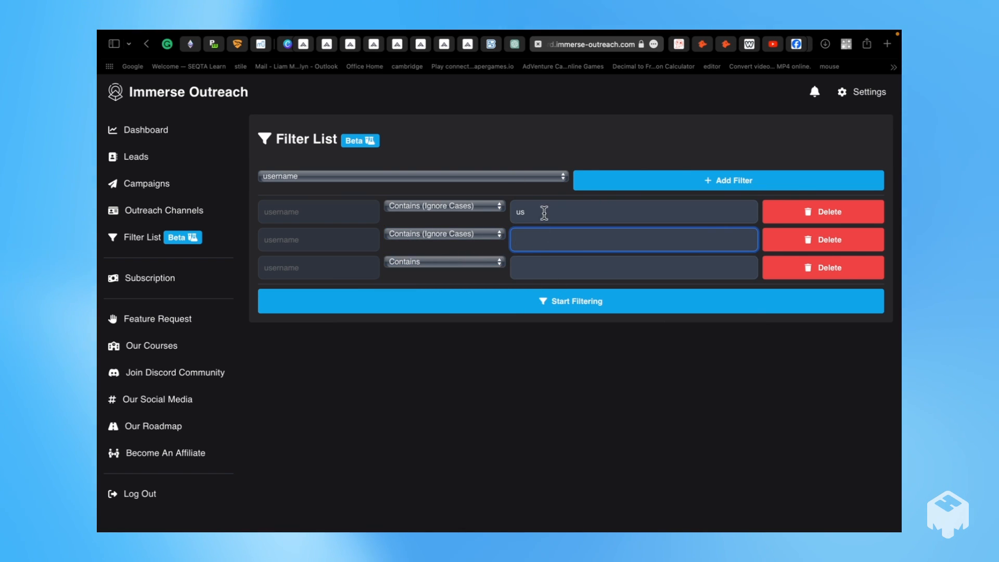
{"action": "left_click", "coordinate": [544, 213]}
{"action": "key", "text": "BackSpace"}
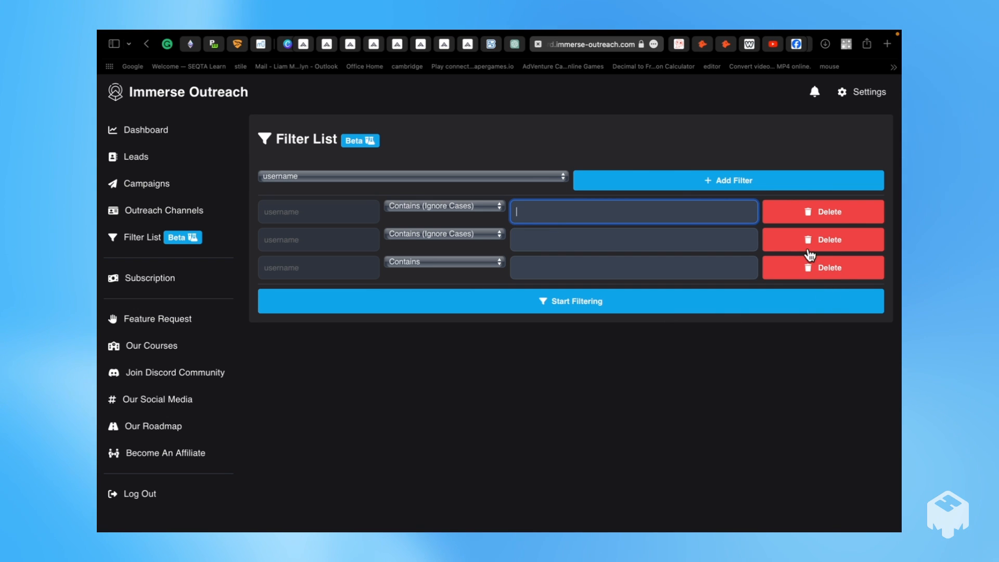
Step: Delete all three username filters from the filter list
{"action": "left_click", "coordinate": [809, 250]}
{"action": "left_click", "coordinate": [810, 238]}
{"action": "left_click", "coordinate": [809, 214]}
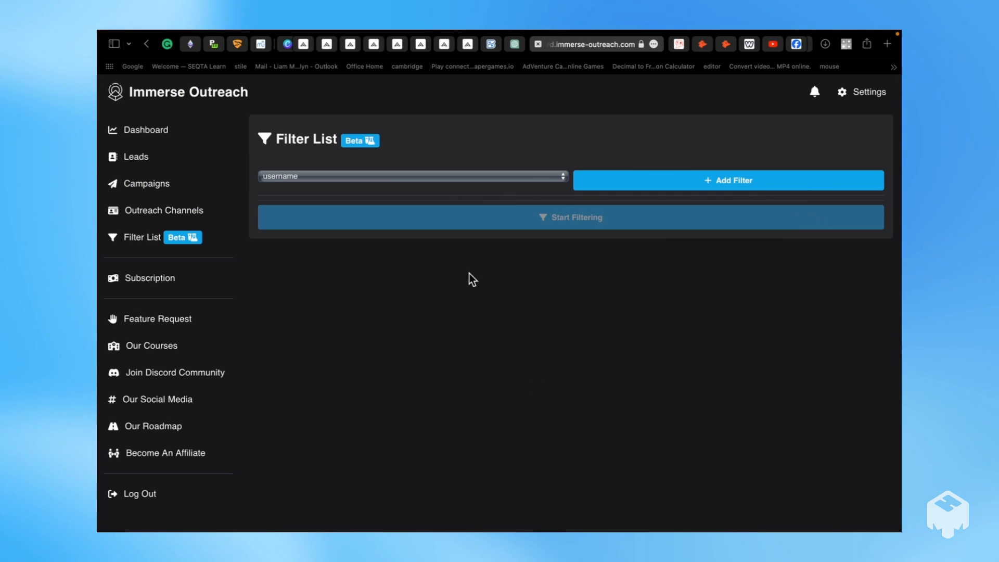
Step: Add a username filter with the Contains condition and the value "motivation"
{"action": "left_click", "coordinate": [594, 185]}
{"action": "left_click", "coordinate": [566, 213]}
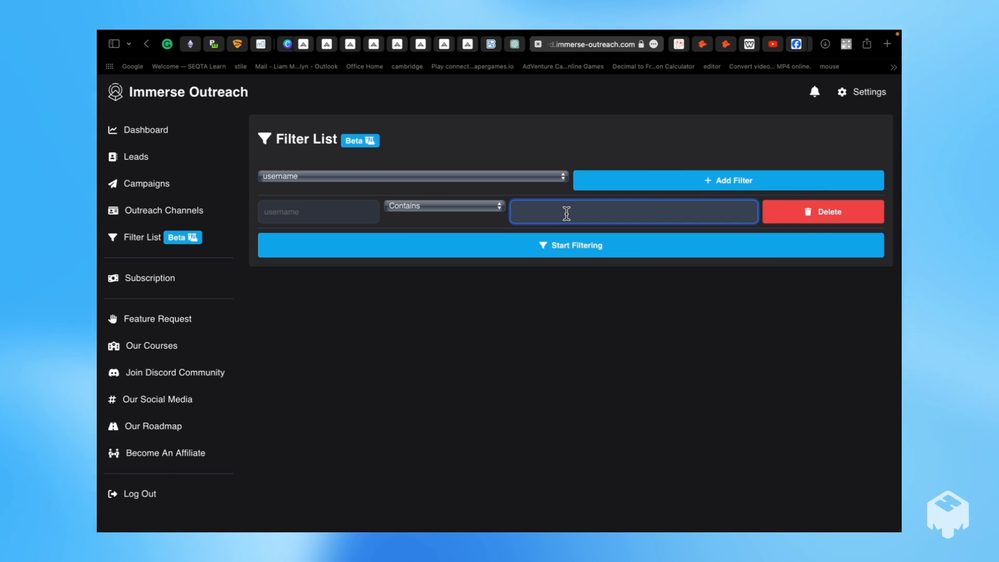
{"action": "type", "text": "mo"}
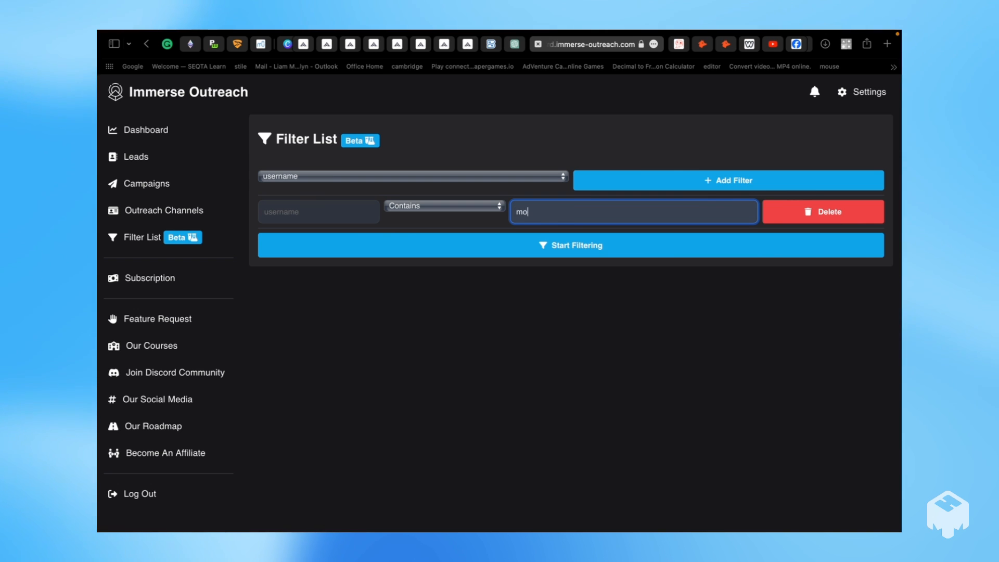
{"action": "type", "text": "tivation"}
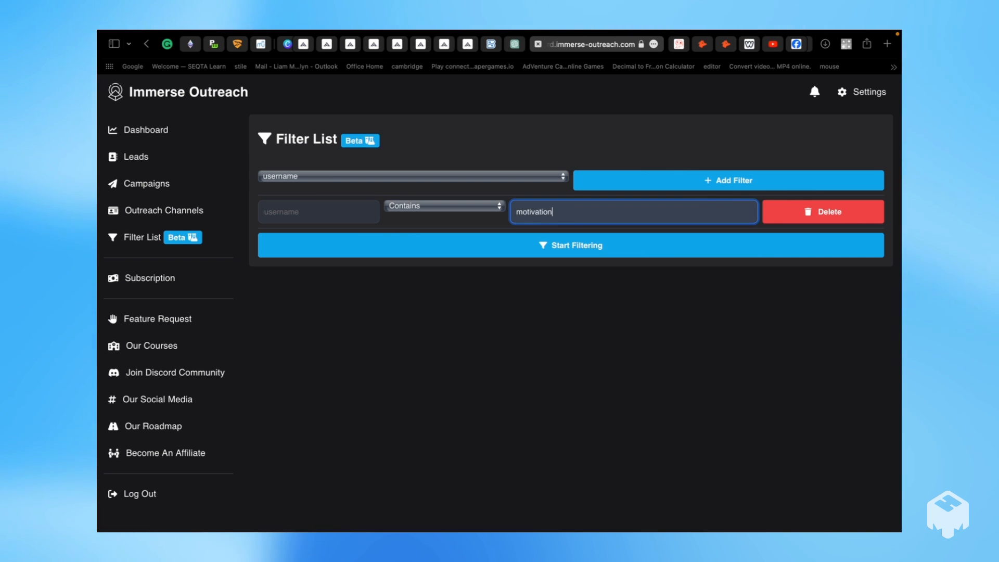
Step: Clear the value "motivation" from the username filter
{"action": "key", "text": "BackSpace"}
{"action": "key", "text": "BackSpace"}
{"action": "key", "text": "BackSpace"}
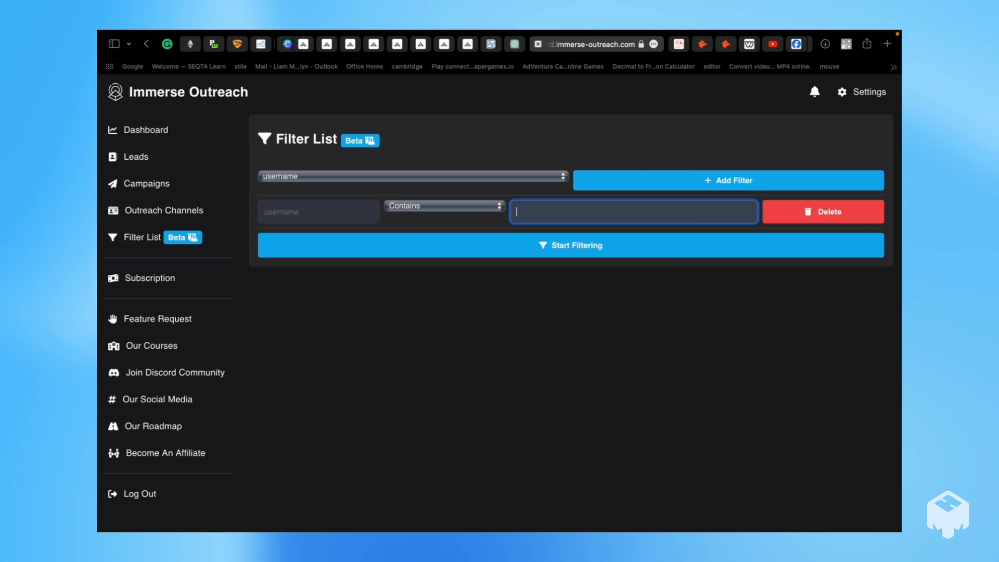
Step: Choose is_private as the filter field, delete the username filter and add the is_private filter in its place
{"action": "left_click", "coordinate": [339, 175]}
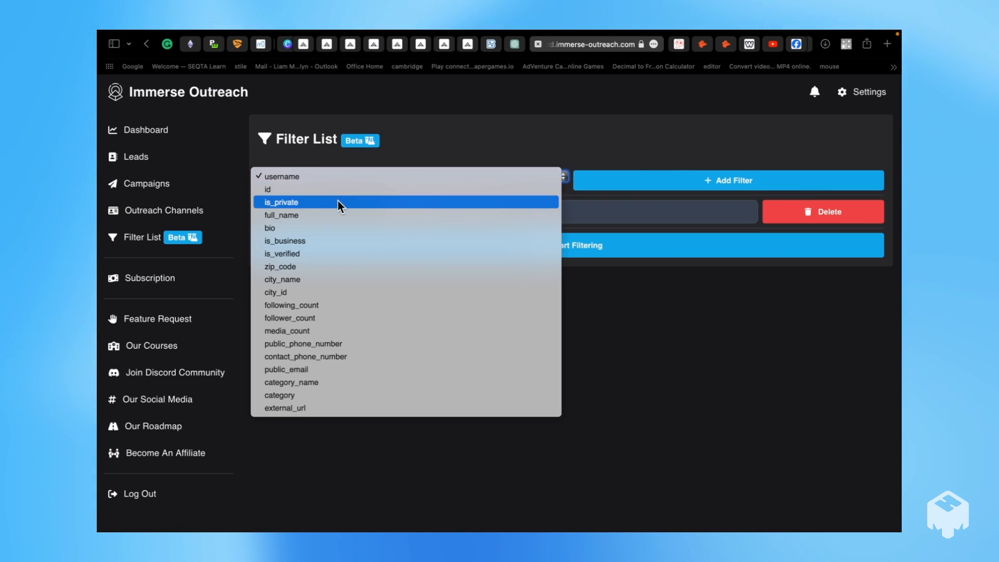
{"action": "left_click", "coordinate": [328, 190]}
{"action": "left_click", "coordinate": [357, 175]}
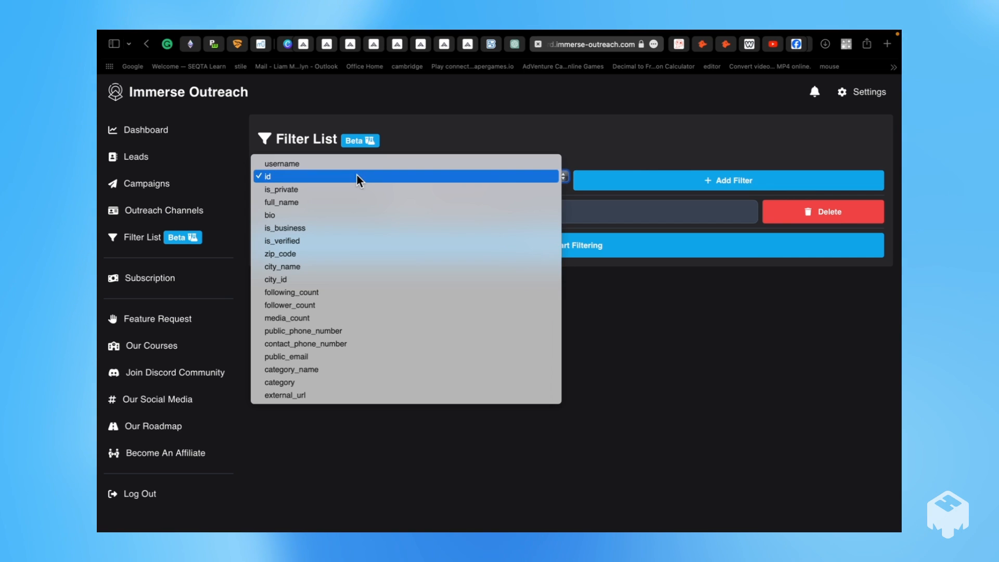
{"action": "left_click", "coordinate": [326, 189]}
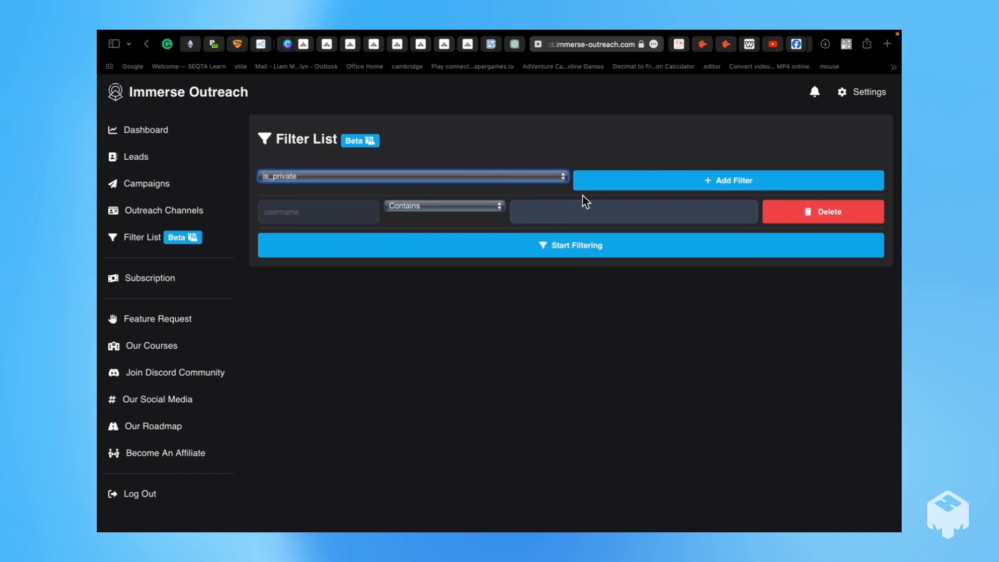
{"action": "left_click", "coordinate": [477, 208]}
{"action": "left_click", "coordinate": [559, 206]}
{"action": "left_click", "coordinate": [546, 213]}
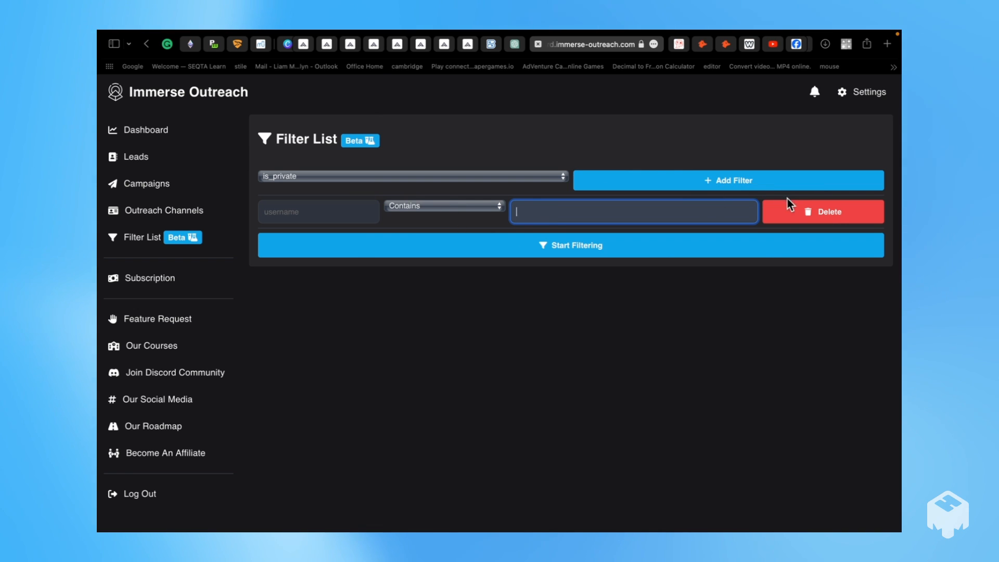
{"action": "left_click", "coordinate": [790, 213]}
{"action": "left_click", "coordinate": [615, 180]}
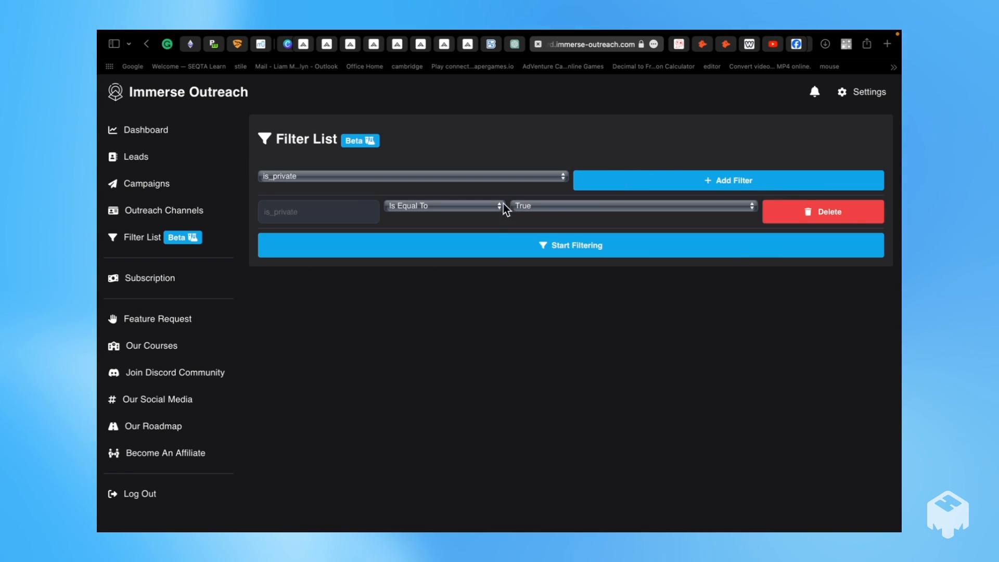
Step: Set the is_private filter's value to False, keeping the Is Equal To condition
{"action": "left_click", "coordinate": [560, 205]}
{"action": "left_click", "coordinate": [533, 218]}
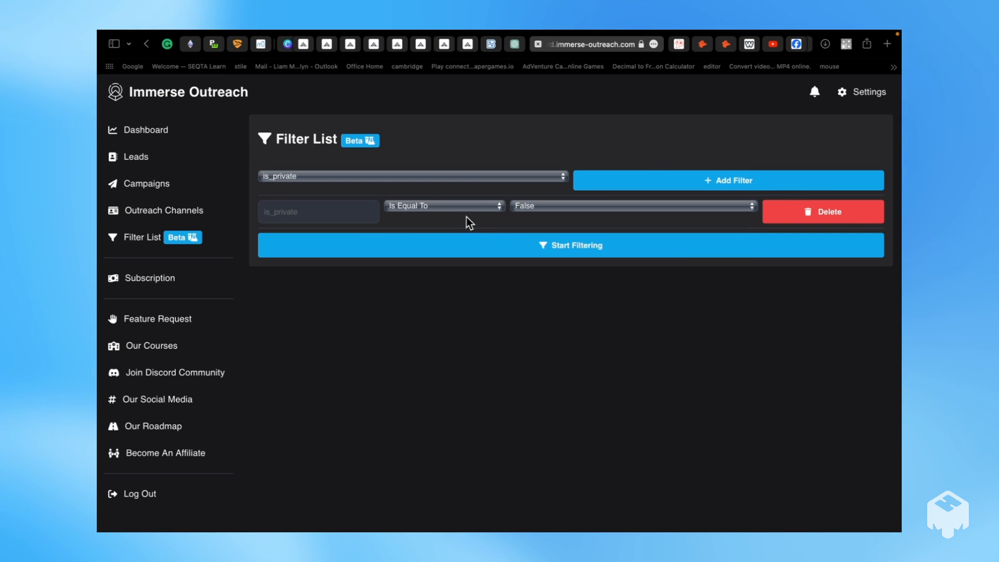
{"action": "left_click", "coordinate": [464, 210]}
{"action": "left_click", "coordinate": [464, 211]}
{"action": "left_click", "coordinate": [534, 206]}
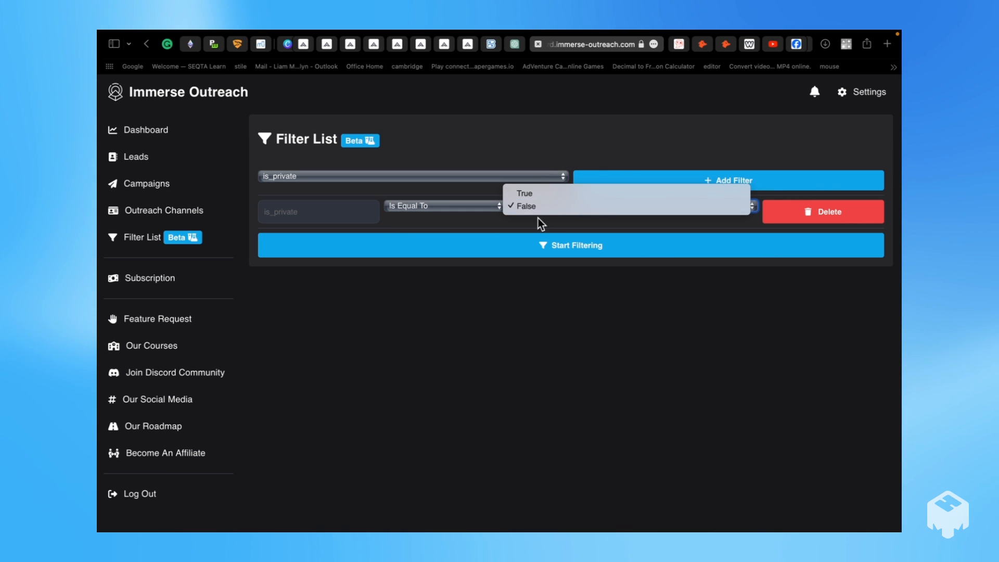
{"action": "left_click", "coordinate": [521, 216]}
Step: Add a full_name filter with the Contains condition below the is_private filter
{"action": "left_click", "coordinate": [486, 180]}
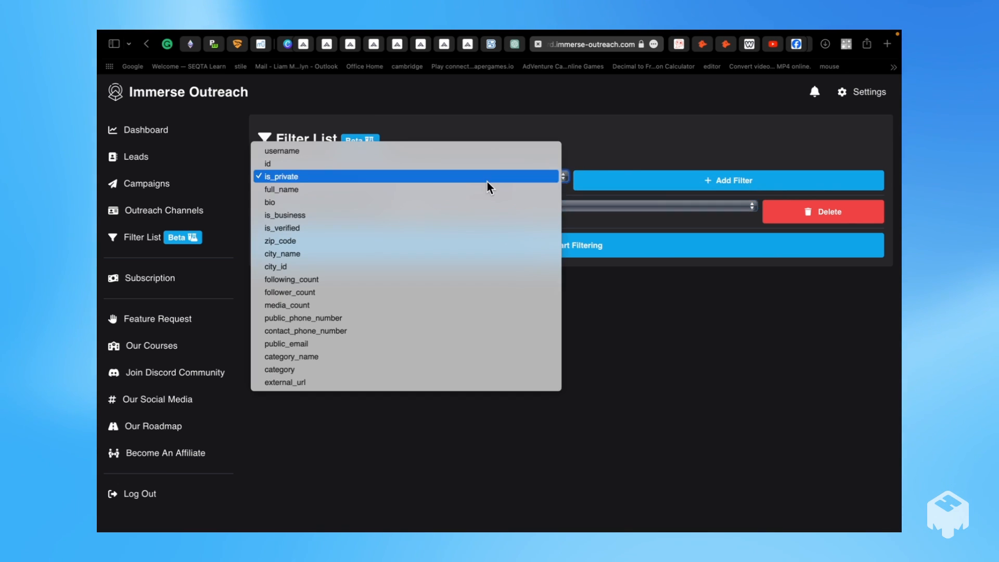
{"action": "left_click", "coordinate": [436, 191]}
{"action": "left_click", "coordinate": [642, 179]}
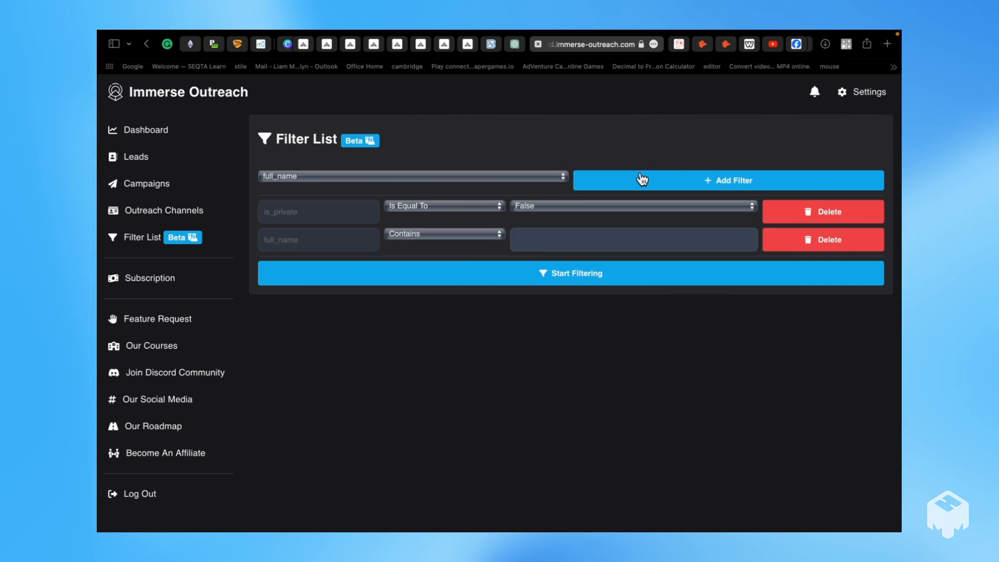
{"action": "left_click", "coordinate": [534, 233]}
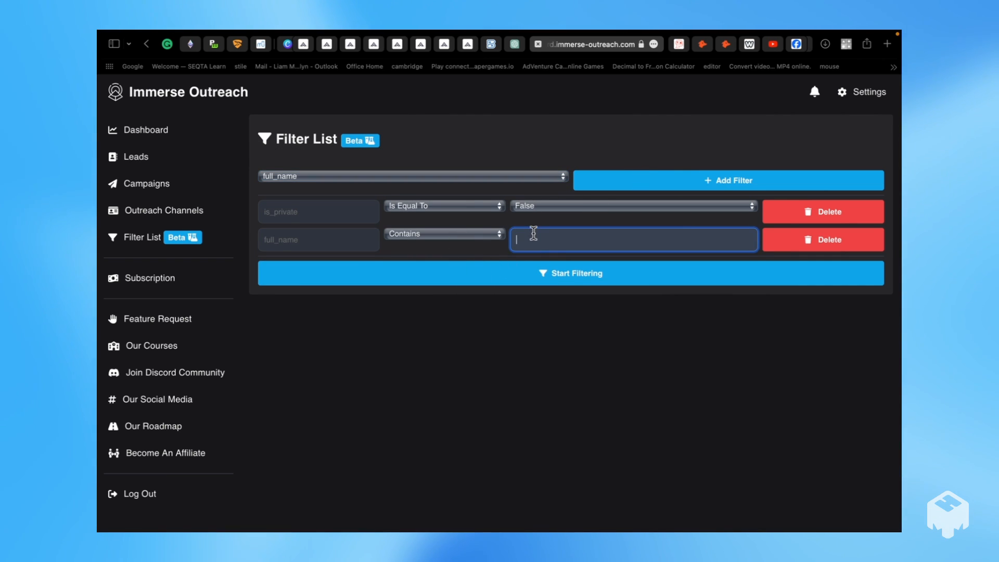
{"action": "left_click", "coordinate": [442, 171]}
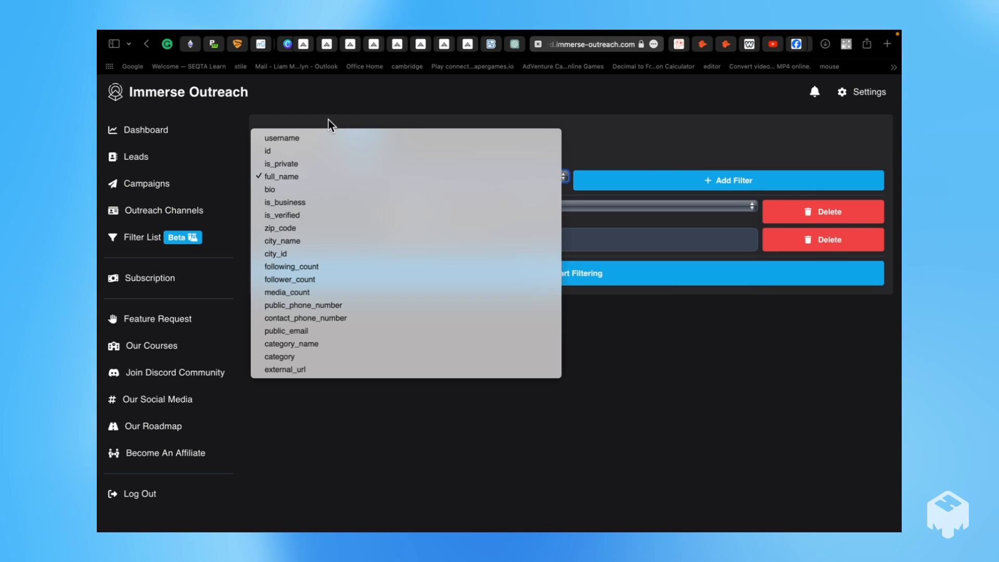
{"action": "left_click", "coordinate": [576, 245]}
{"action": "left_click", "coordinate": [570, 241]}
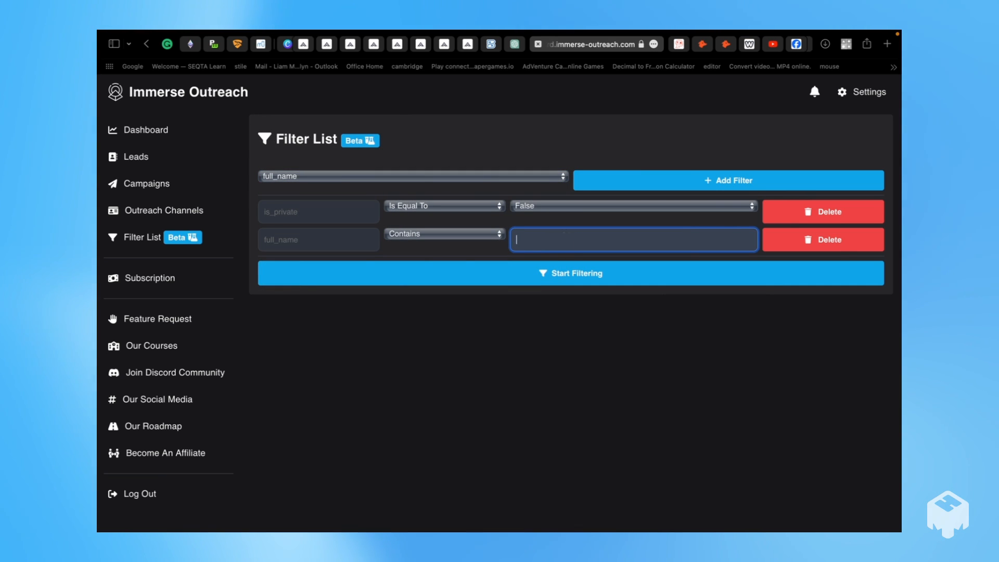
Step: Delete the full_name filter and add a bio filter in its place
{"action": "left_click", "coordinate": [813, 241]}
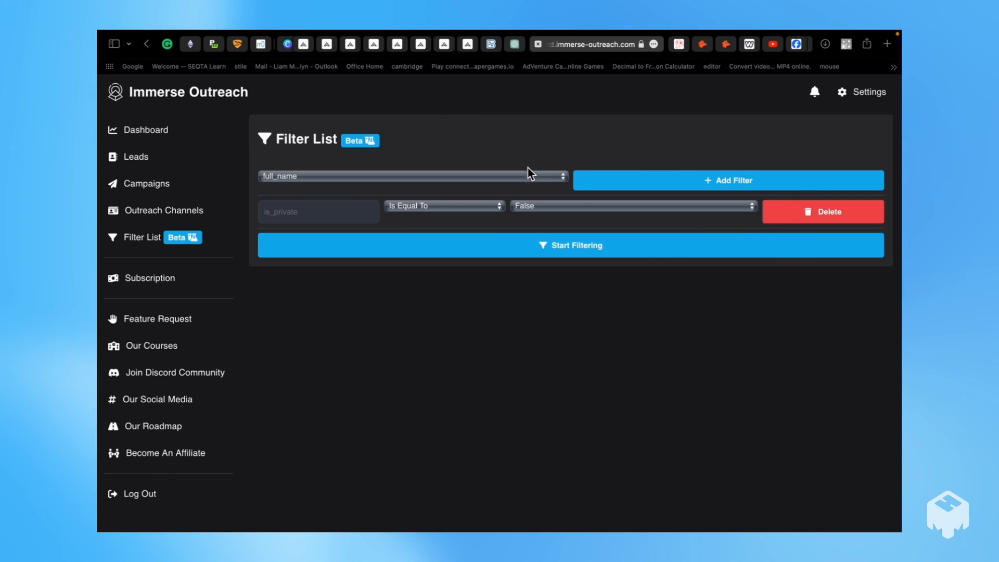
{"action": "left_click", "coordinate": [526, 173]}
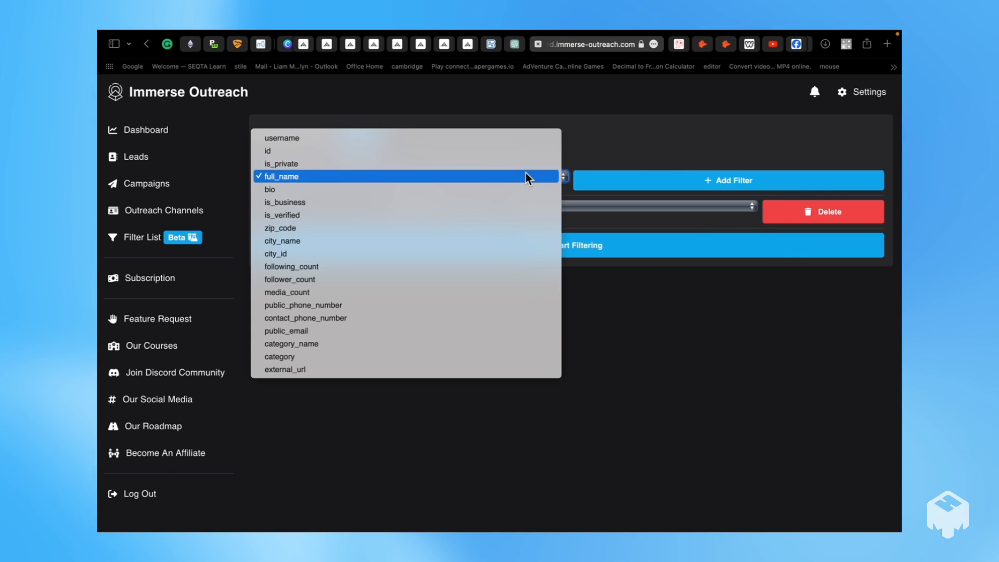
{"action": "left_click", "coordinate": [495, 189]}
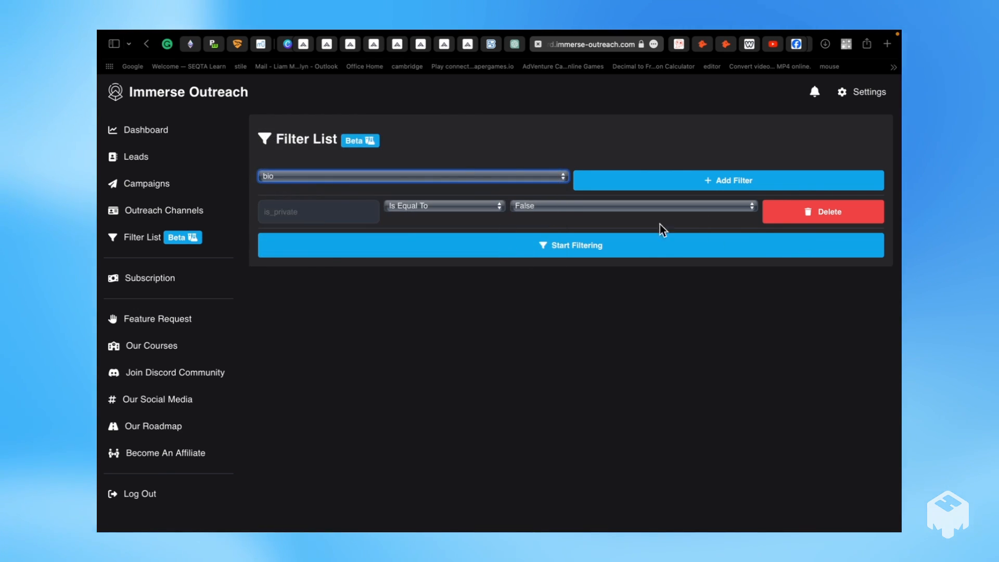
{"action": "left_click", "coordinate": [761, 184]}
{"action": "left_click", "coordinate": [555, 239]}
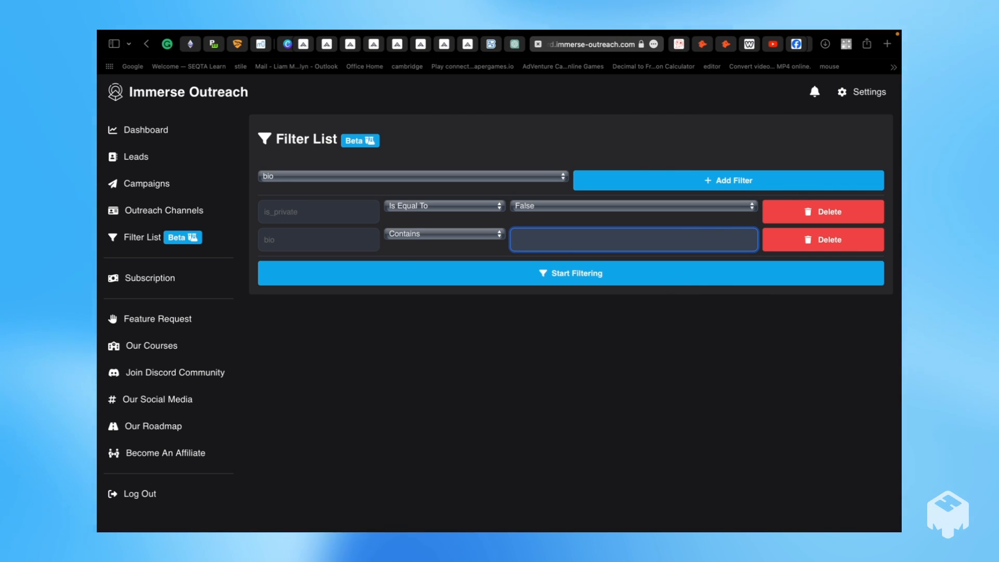
Step: Set the bio filter to Contains (Ignore Cases) with the value "Melbourne"
{"action": "left_click", "coordinate": [361, 177]}
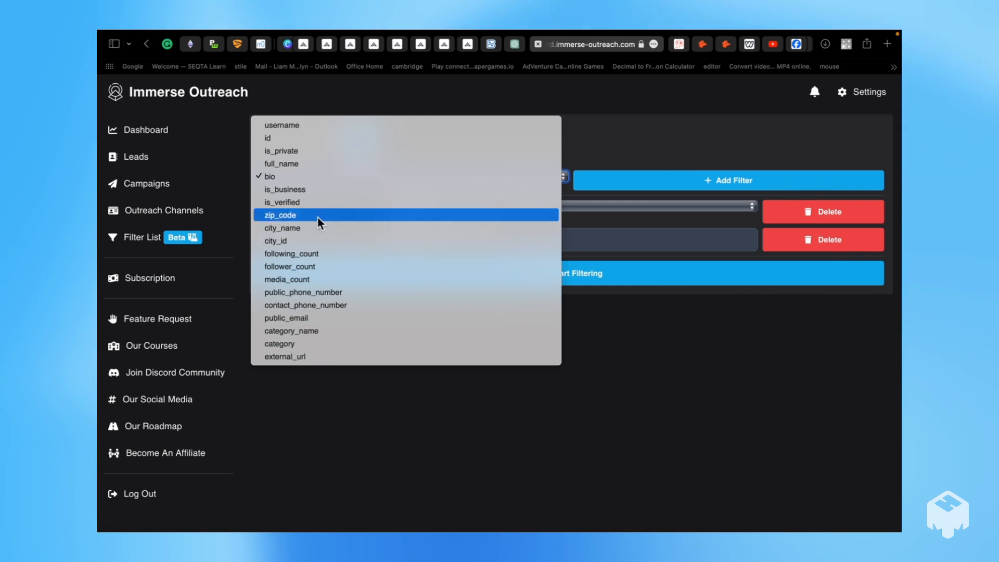
{"action": "left_click", "coordinate": [645, 365]}
{"action": "left_click", "coordinate": [545, 238]}
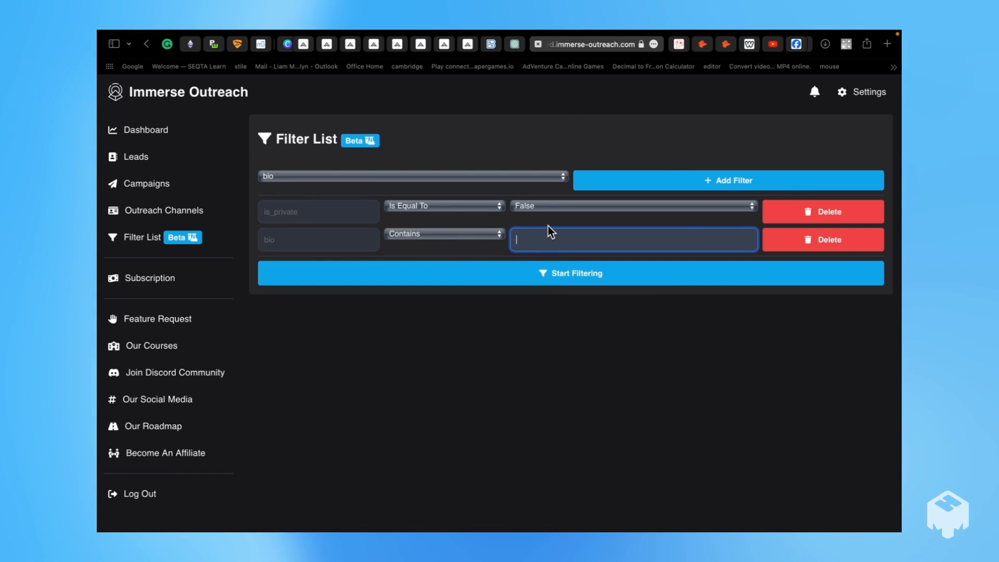
{"action": "type", "text": "amer"}
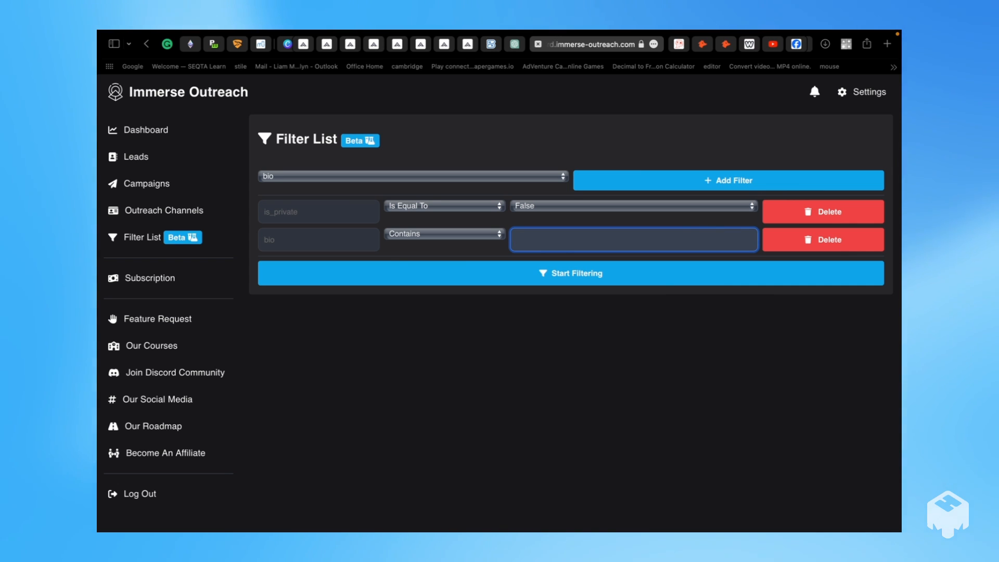
{"action": "type", "text": "melbo"}
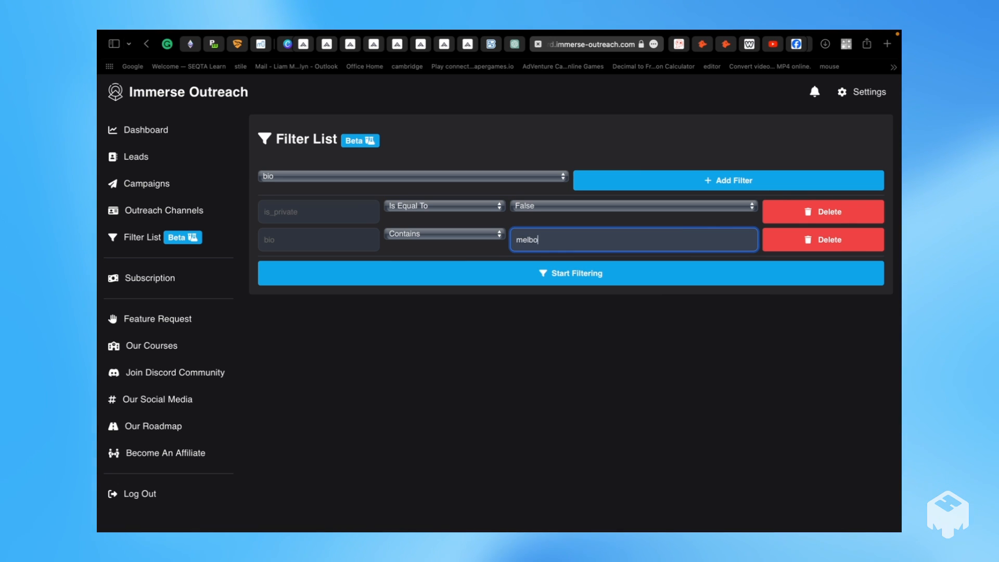
{"action": "type", "text": "urne"}
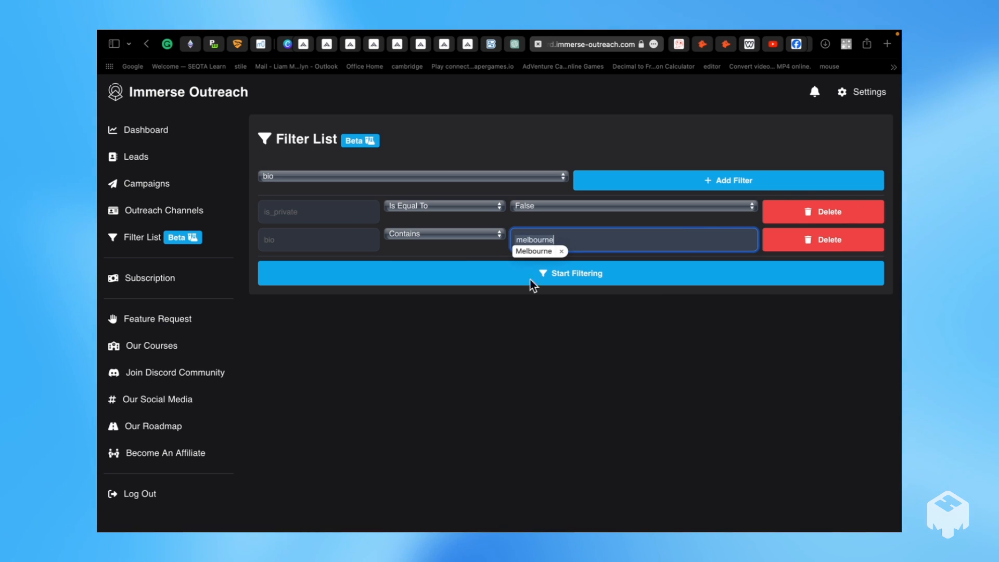
{"action": "left_click", "coordinate": [534, 251]}
{"action": "left_click", "coordinate": [461, 230]}
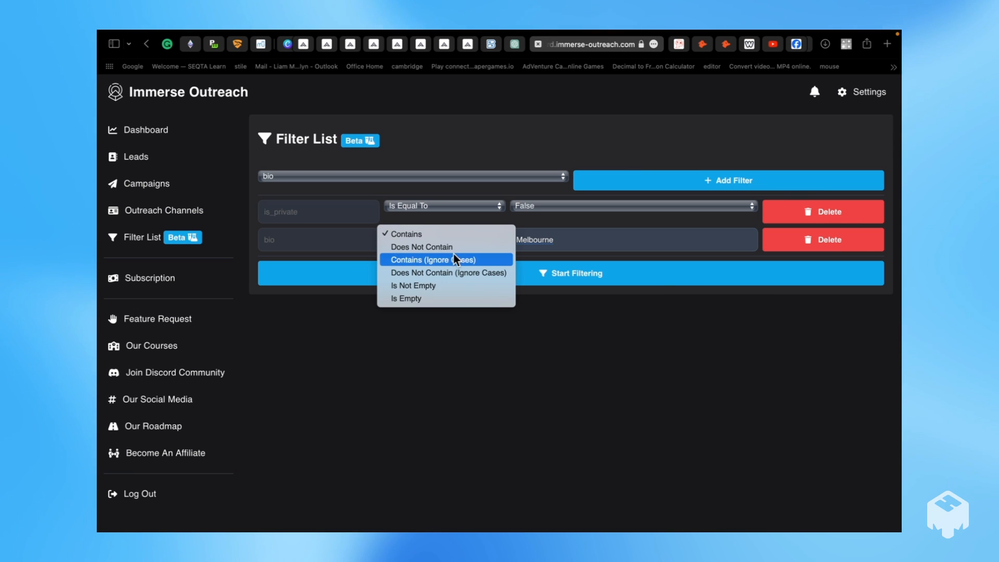
{"action": "left_click", "coordinate": [454, 259]}
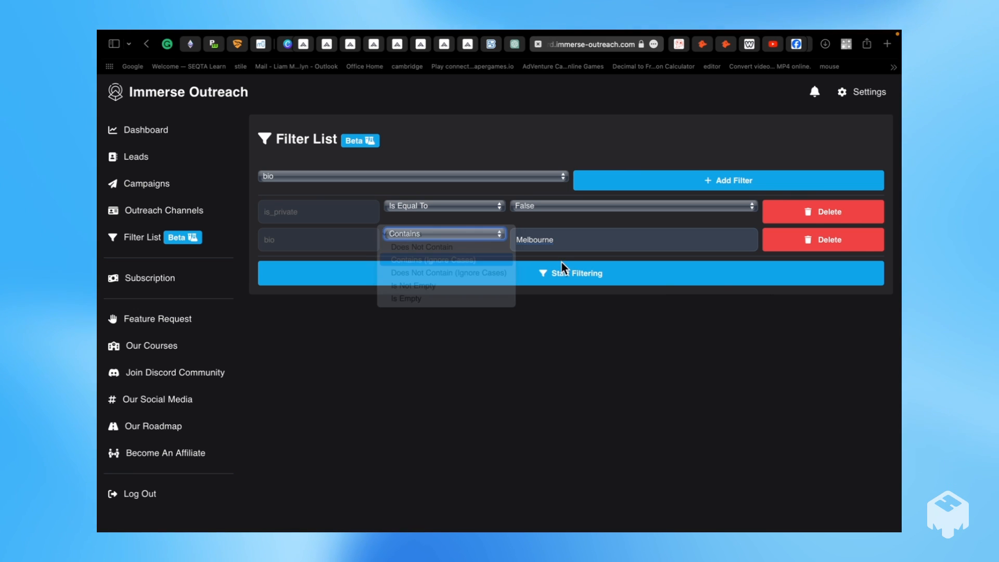
{"action": "left_click", "coordinate": [523, 244]}
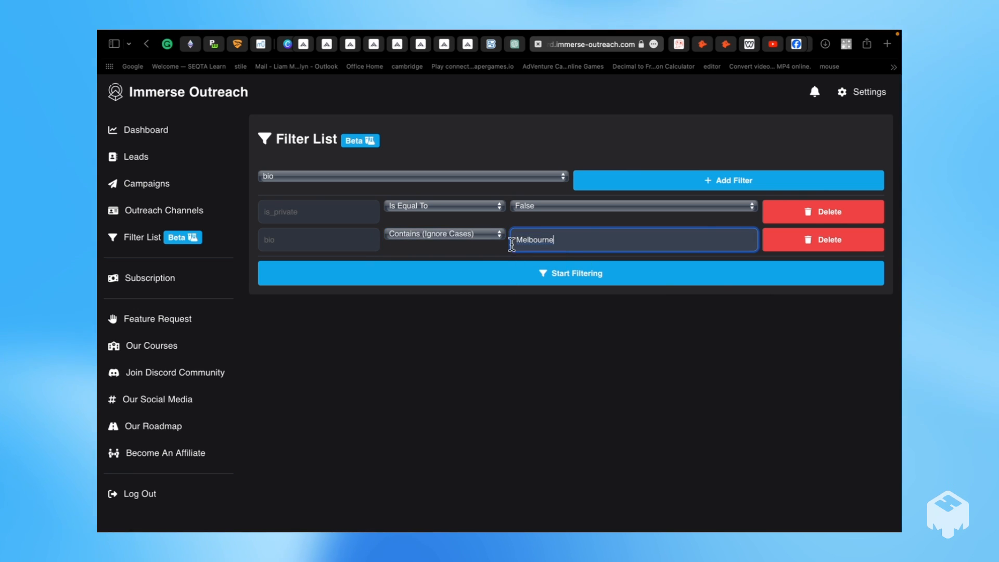
Step: Delete the bio filter and add an is_business filter in its place
{"action": "left_click", "coordinate": [800, 245]}
{"action": "left_click", "coordinate": [455, 177]}
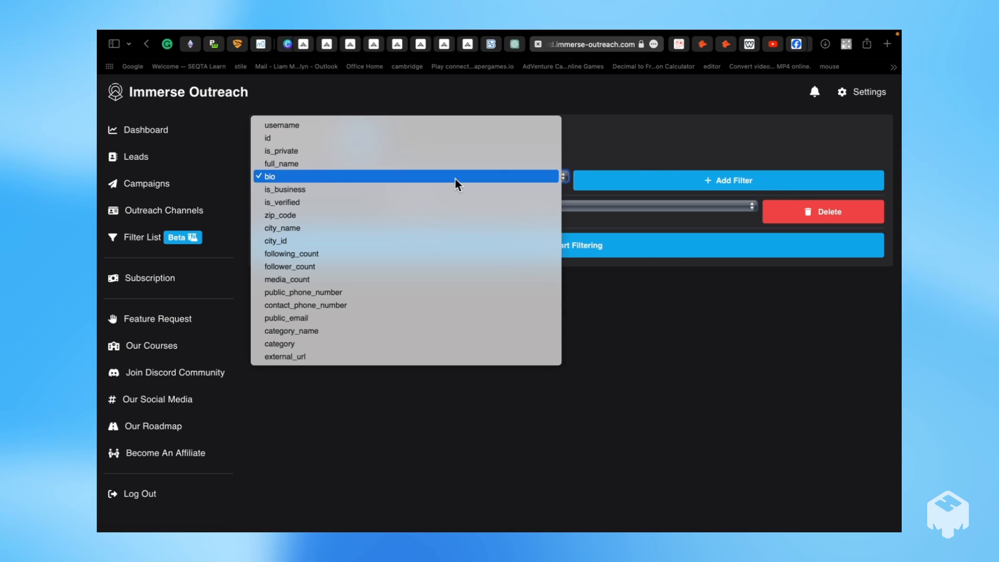
{"action": "left_click", "coordinate": [419, 190]}
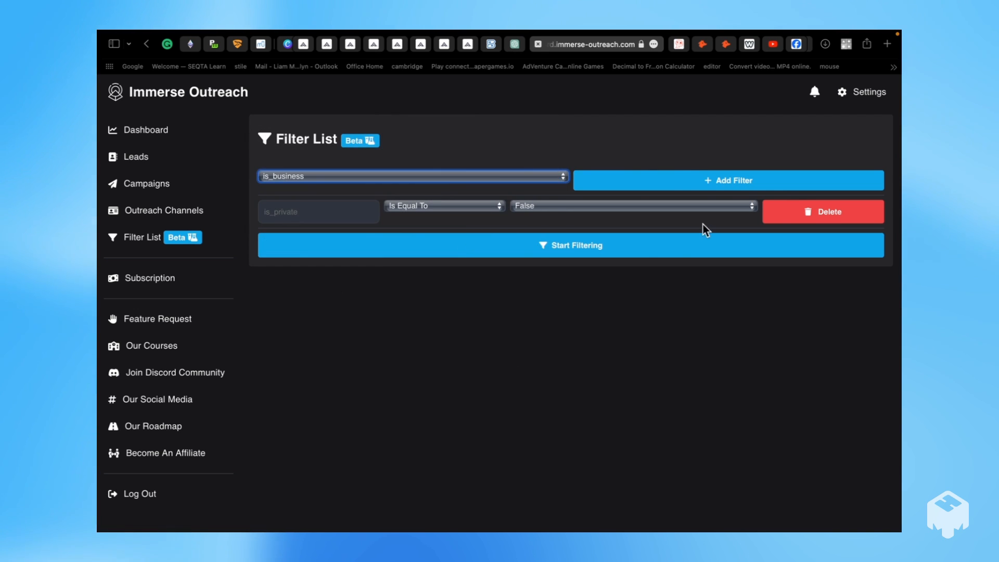
{"action": "left_click", "coordinate": [676, 181]}
Step: Set the is_business filter to Is Equal To with the value True
{"action": "left_click", "coordinate": [465, 234]}
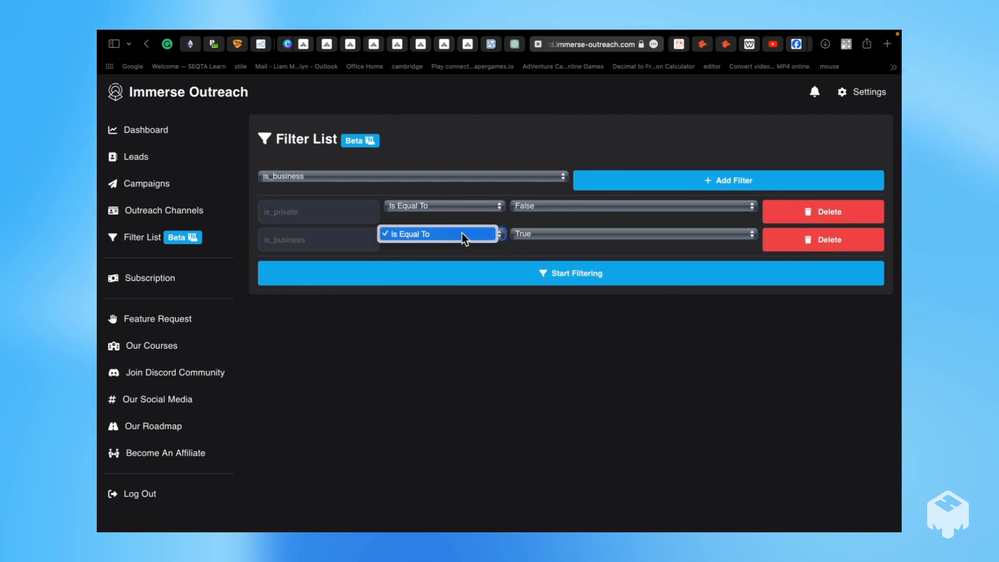
{"action": "left_click", "coordinate": [522, 231]}
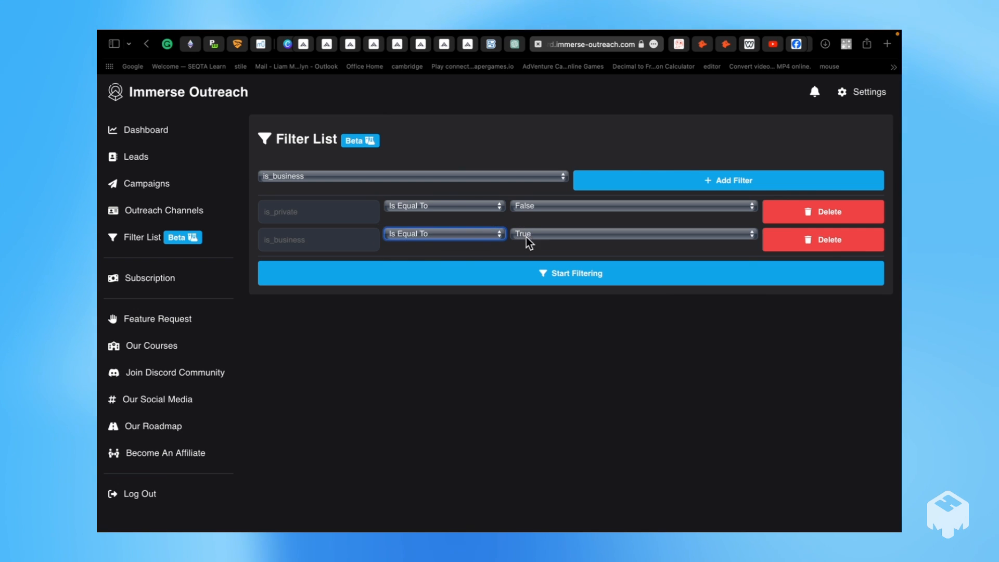
{"action": "left_click", "coordinate": [527, 235]}
{"action": "left_click", "coordinate": [533, 244]}
{"action": "left_click", "coordinate": [538, 234]}
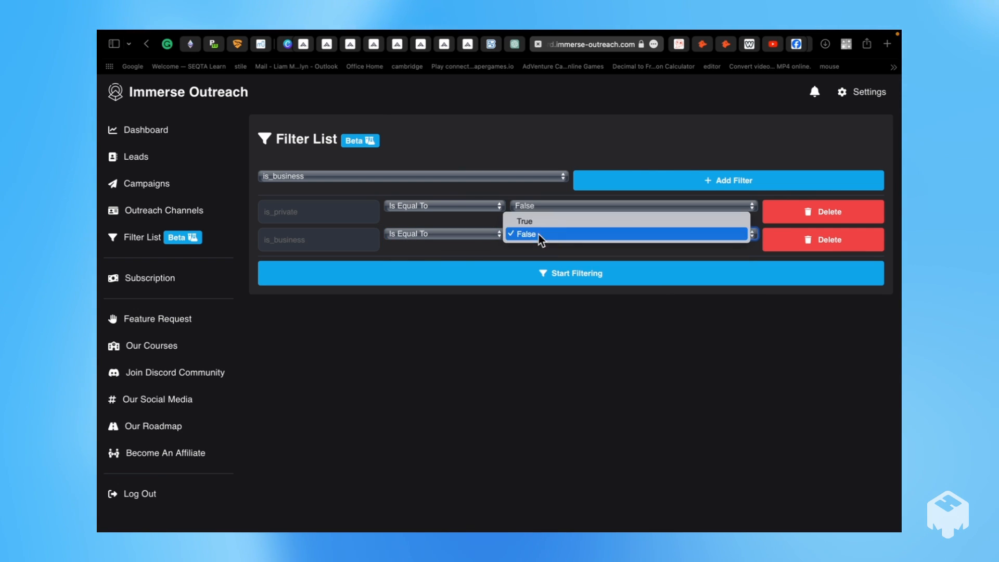
{"action": "left_click", "coordinate": [541, 220]}
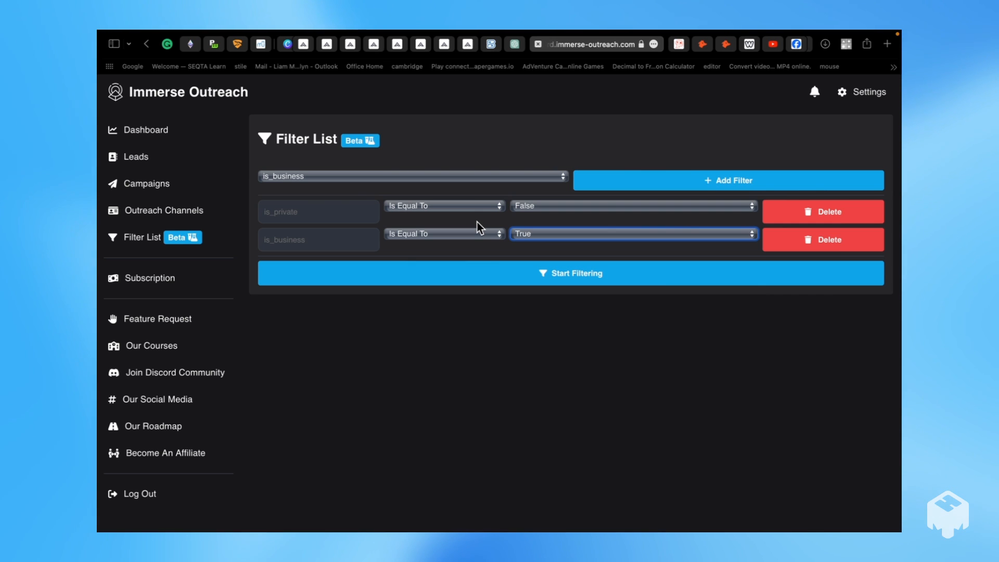
Step: Add an is_verified filter and set it to Is Equal To with the value False
{"action": "left_click", "coordinate": [422, 176]}
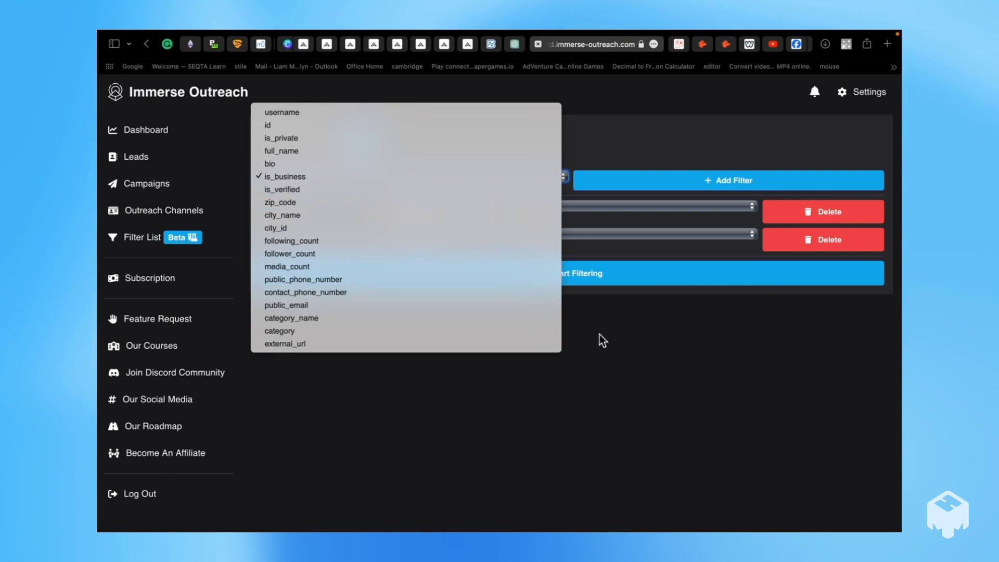
{"action": "left_click", "coordinate": [658, 380]}
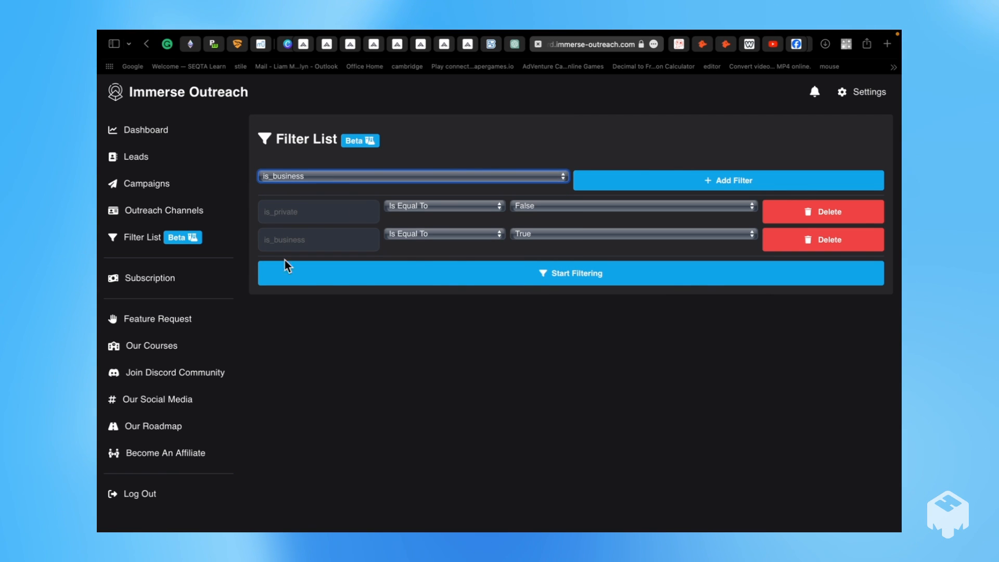
{"action": "left_click", "coordinate": [383, 177]}
{"action": "left_click", "coordinate": [363, 191]}
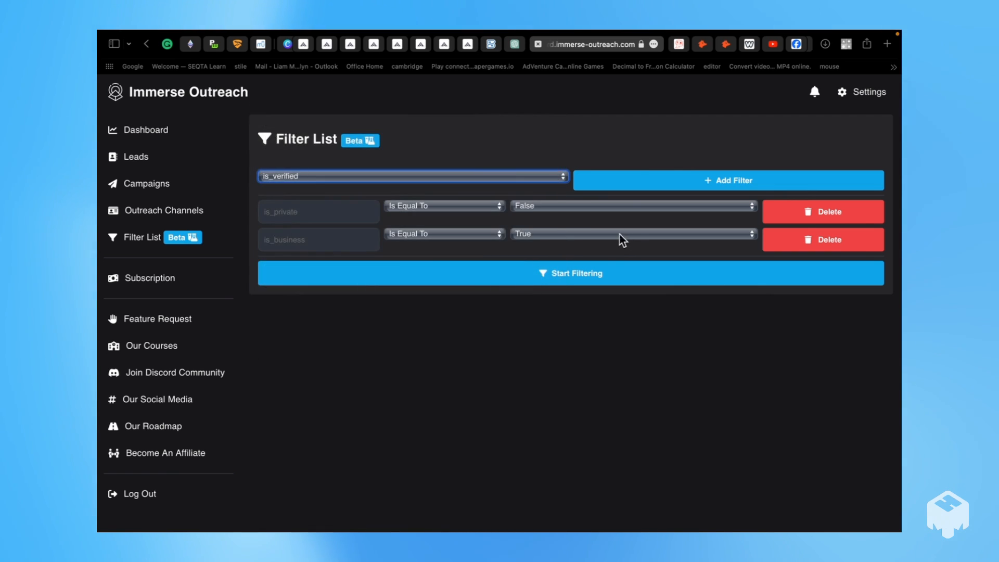
{"action": "left_click", "coordinate": [627, 184]}
{"action": "left_click", "coordinate": [560, 260]}
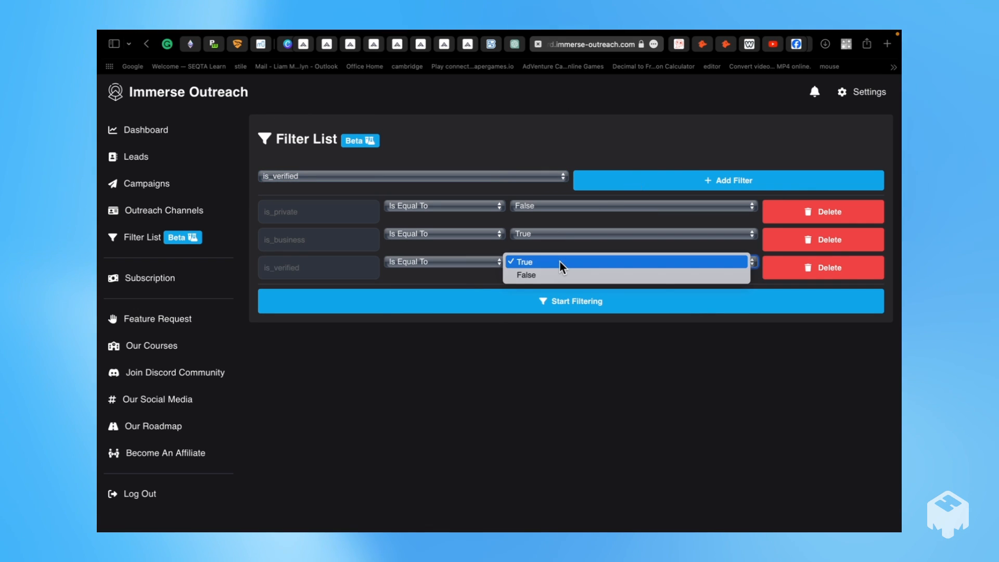
{"action": "left_click", "coordinate": [526, 274]}
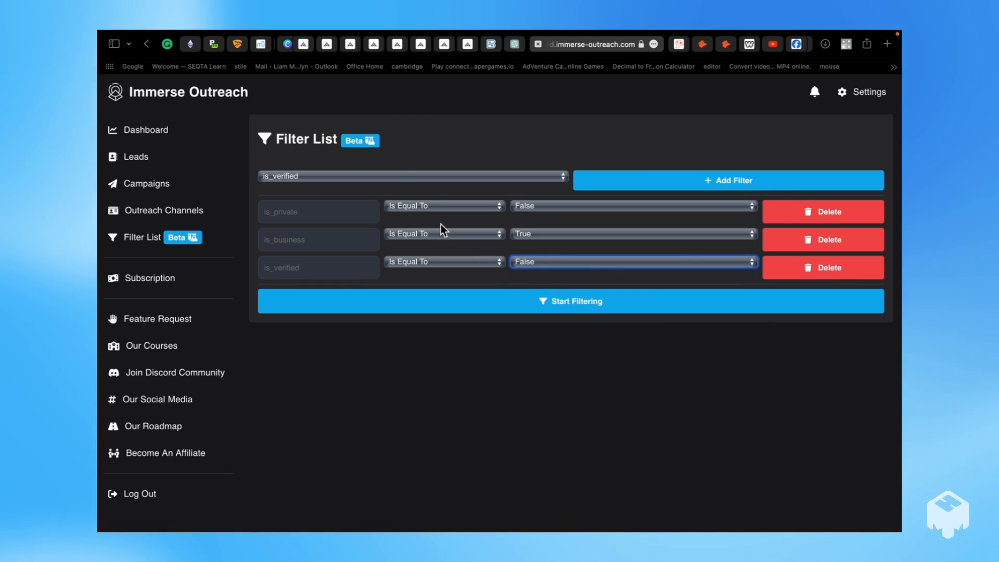
Step: Add a zip_code filter below the is_verified filter and delete it again
{"action": "left_click", "coordinate": [390, 178]}
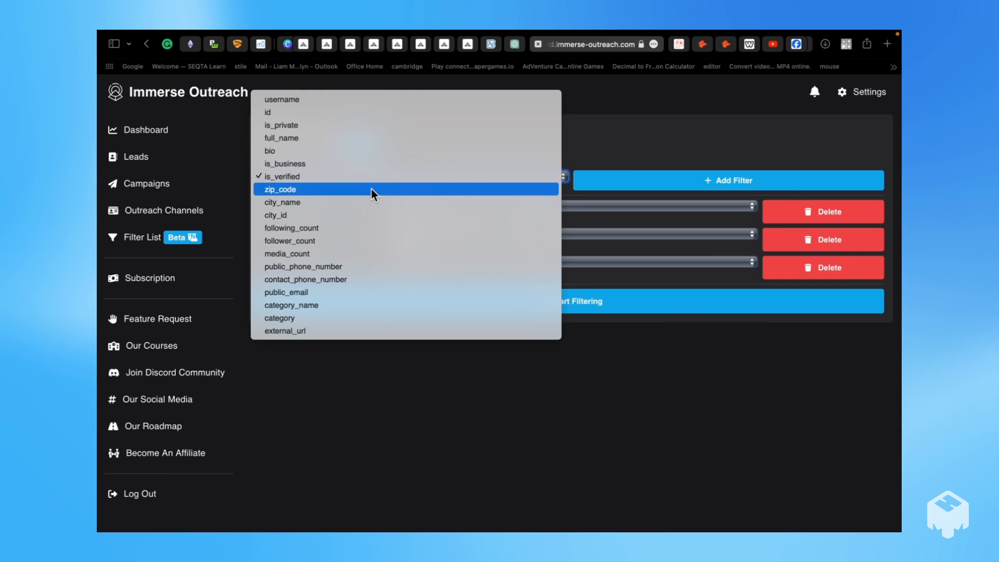
{"action": "left_click", "coordinate": [372, 188]}
{"action": "left_click", "coordinate": [643, 182]}
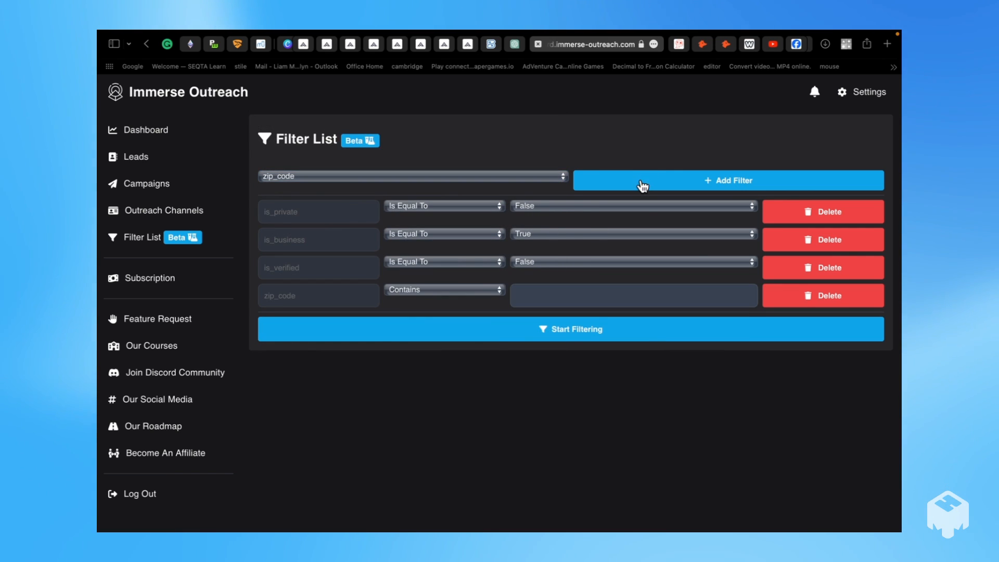
{"action": "left_click", "coordinate": [548, 292]}
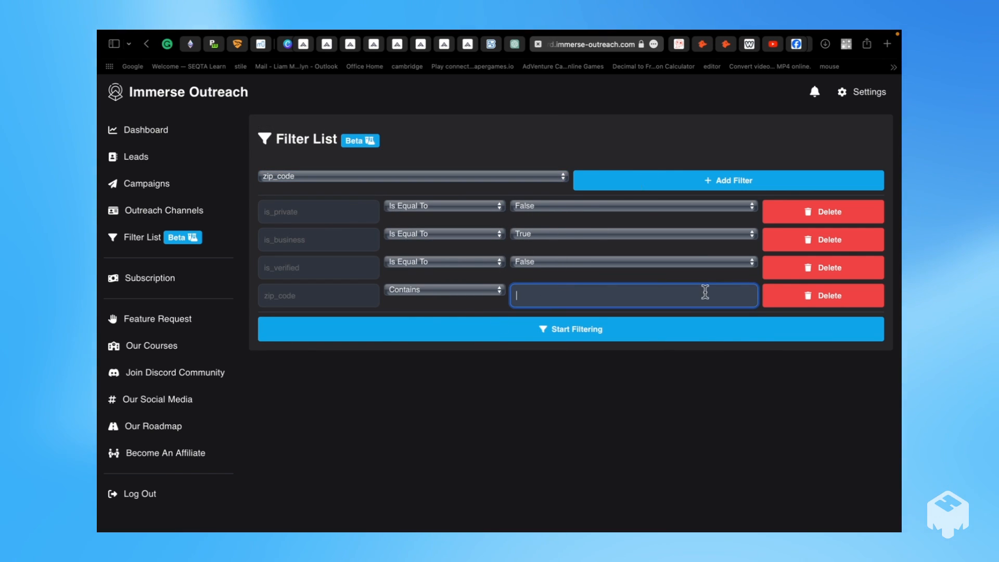
{"action": "left_click", "coordinate": [823, 294]}
Step: Add a city_name filter to the filter list and delete it again
{"action": "left_click", "coordinate": [435, 178]}
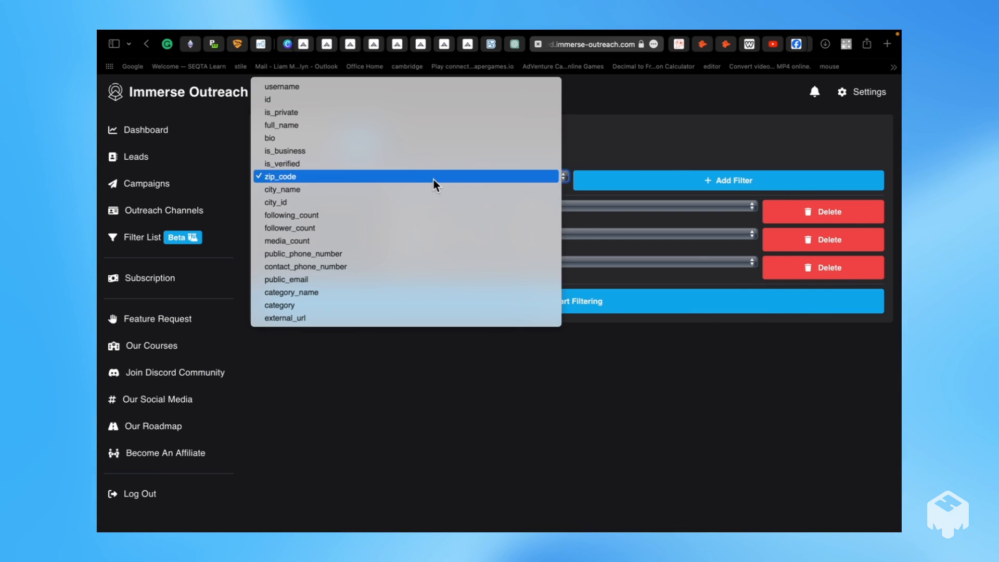
{"action": "left_click", "coordinate": [389, 192]}
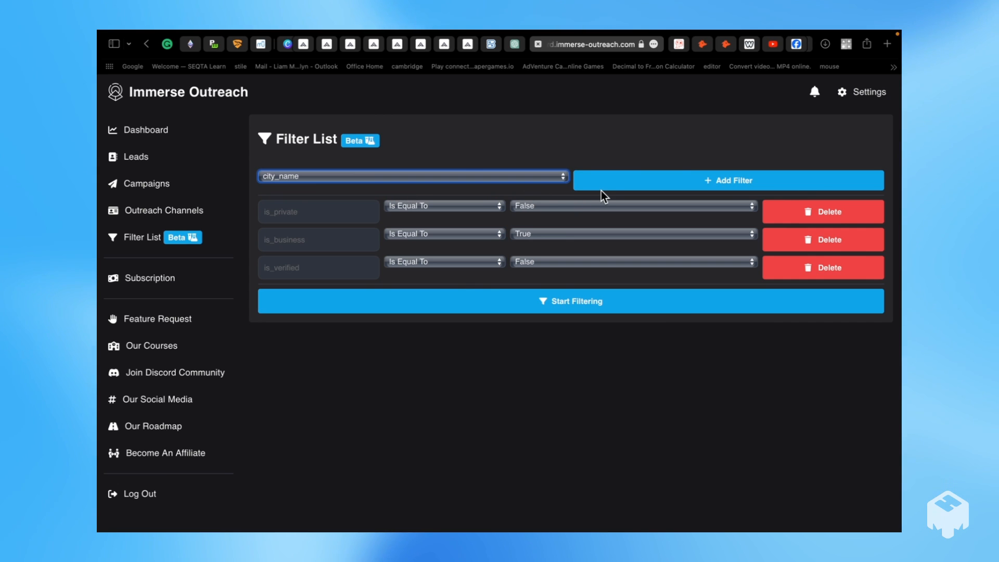
{"action": "left_click", "coordinate": [601, 189]}
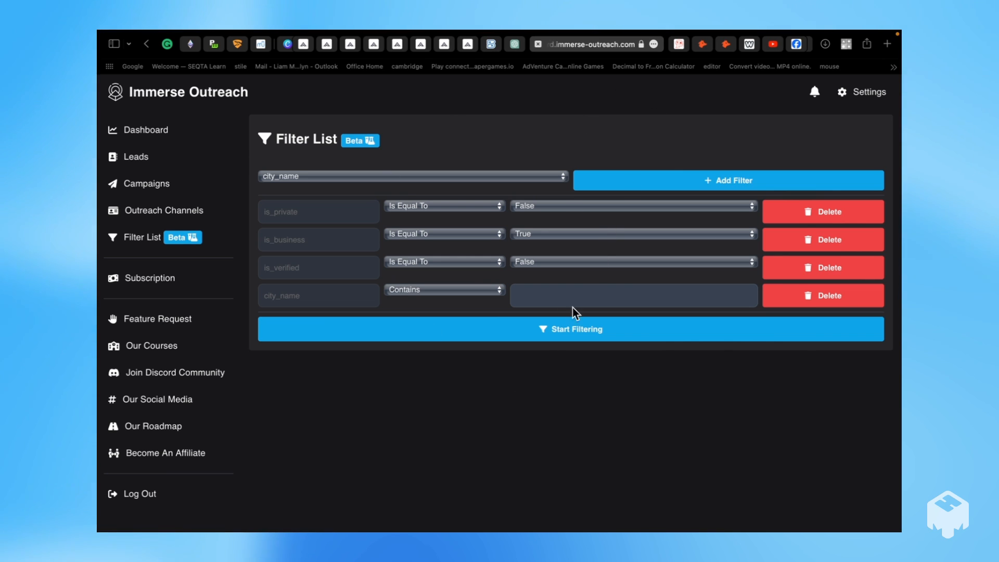
{"action": "left_click", "coordinate": [792, 303]}
Step: Add a city_id filter to the filter list and delete it again
{"action": "left_click", "coordinate": [533, 176]}
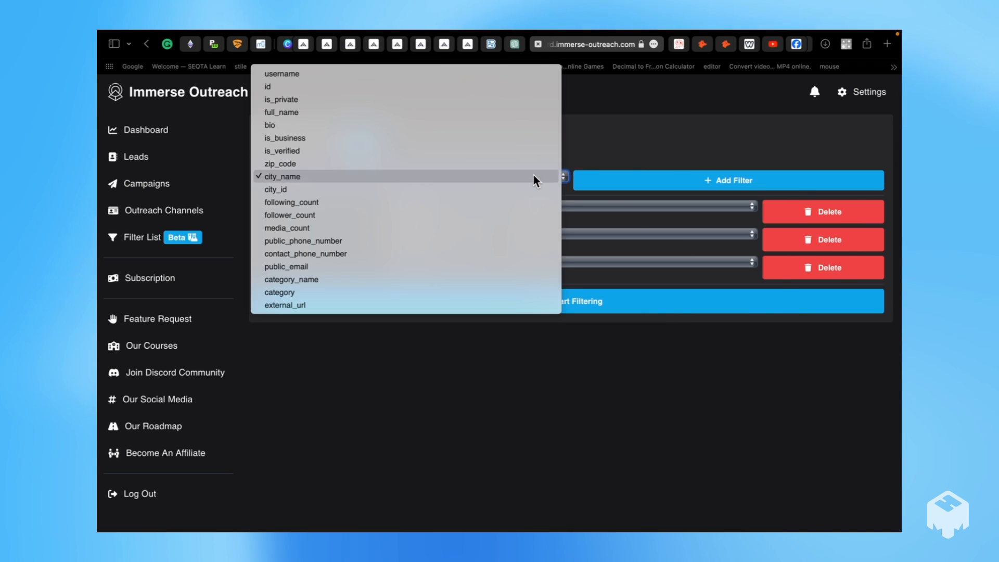
{"action": "left_click", "coordinate": [479, 189]}
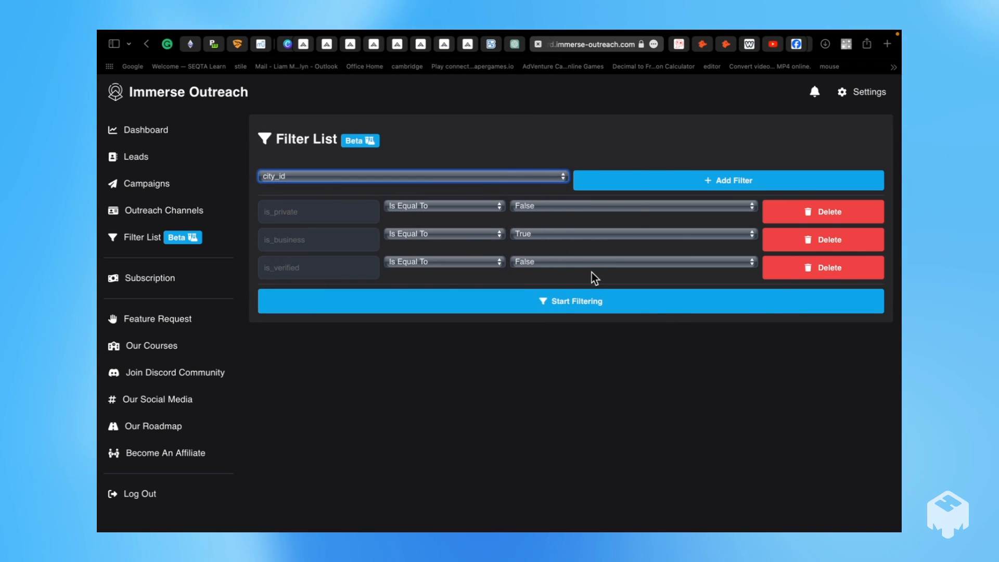
{"action": "left_click", "coordinate": [623, 183]}
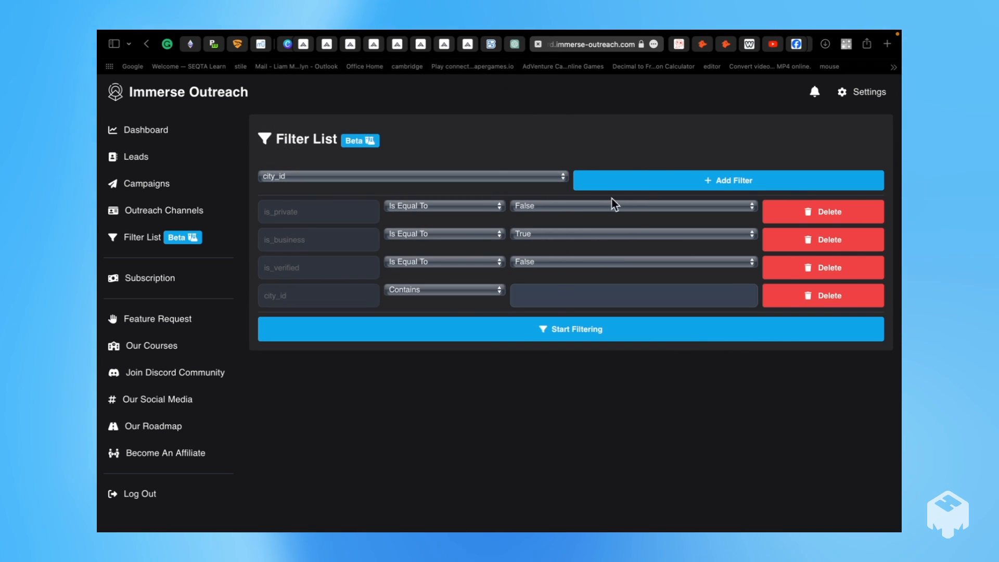
{"action": "left_click", "coordinate": [806, 306]}
Step: Add a following_count filter below the is_verified filter
{"action": "left_click", "coordinate": [532, 179]}
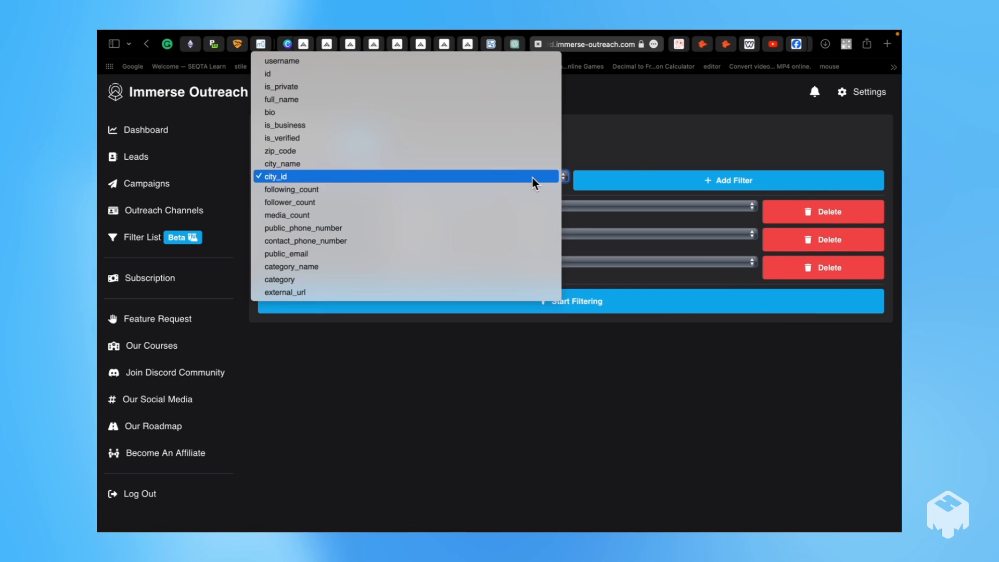
{"action": "left_click", "coordinate": [485, 189]}
{"action": "left_click", "coordinate": [625, 186]}
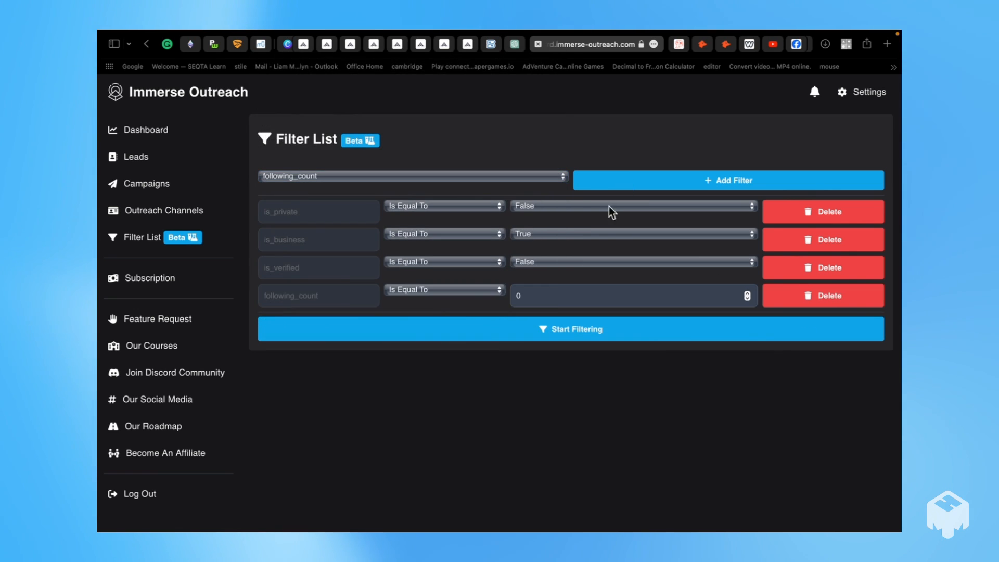
{"action": "left_click", "coordinate": [433, 177]}
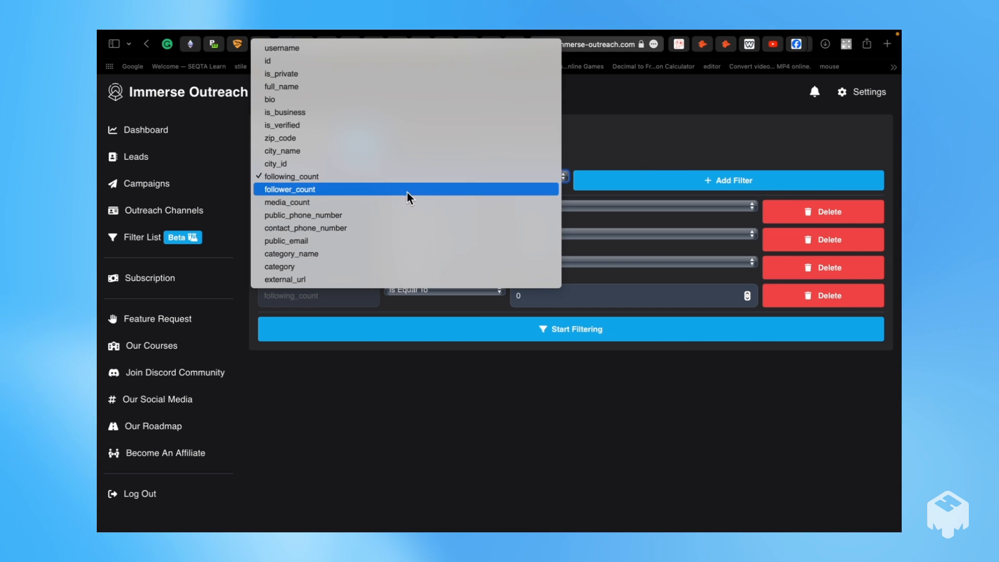
{"action": "left_click", "coordinate": [591, 123]}
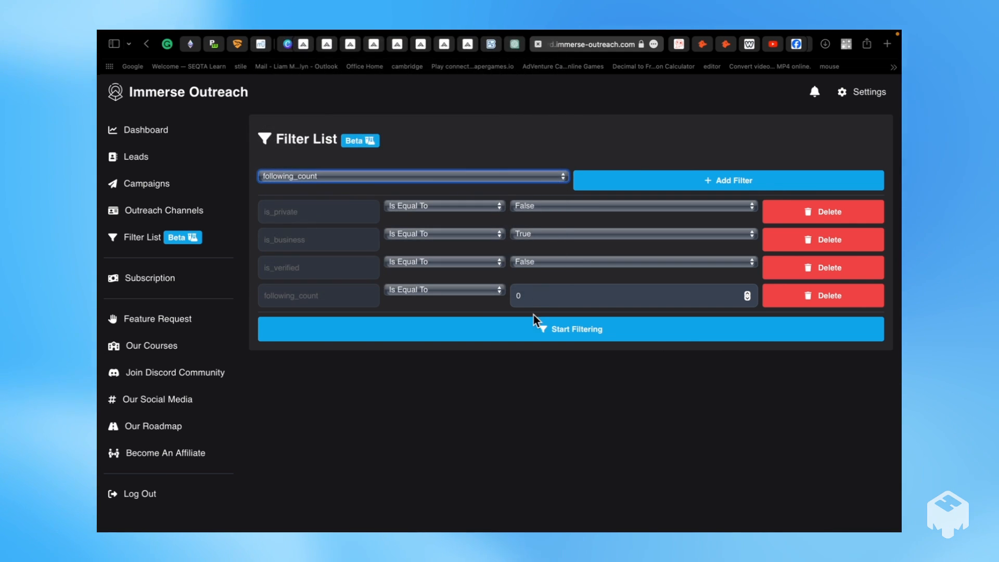
Step: Set the following_count filter to Bigger Than with the value 1000
{"action": "left_click", "coordinate": [528, 295]}
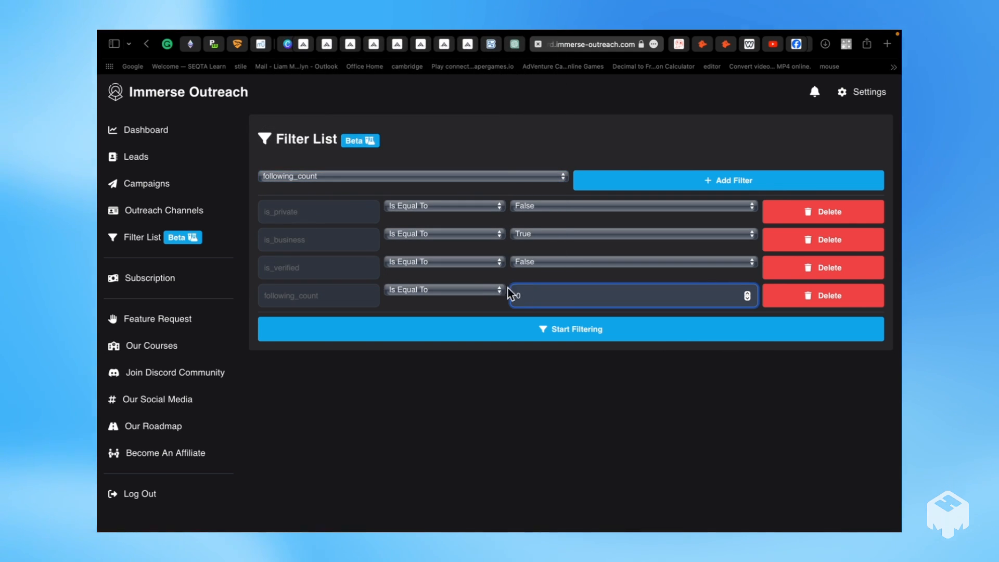
{"action": "left_click", "coordinate": [484, 293]}
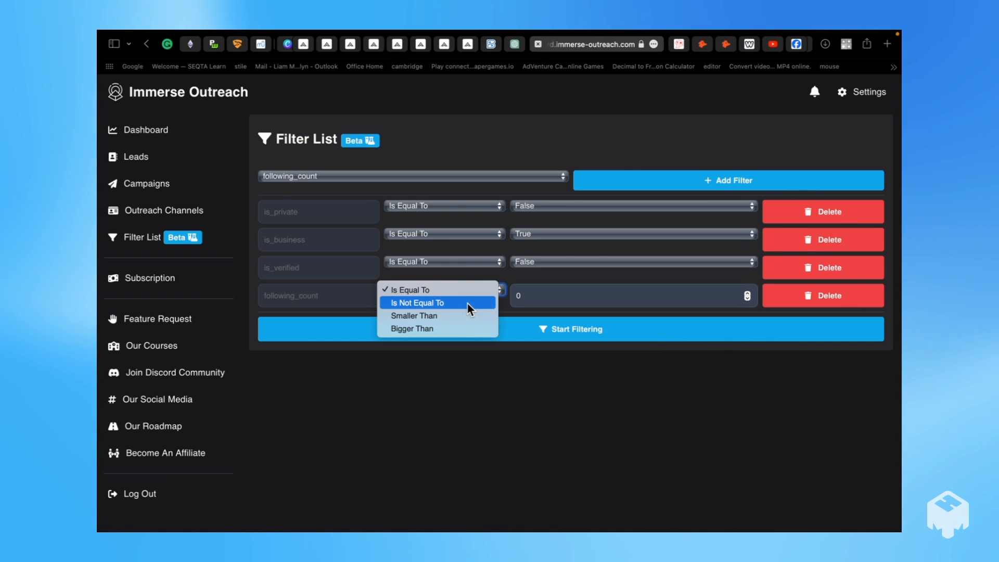
{"action": "left_click", "coordinate": [451, 328]}
{"action": "left_click", "coordinate": [549, 303]}
{"action": "key", "text": "BackSpace"}
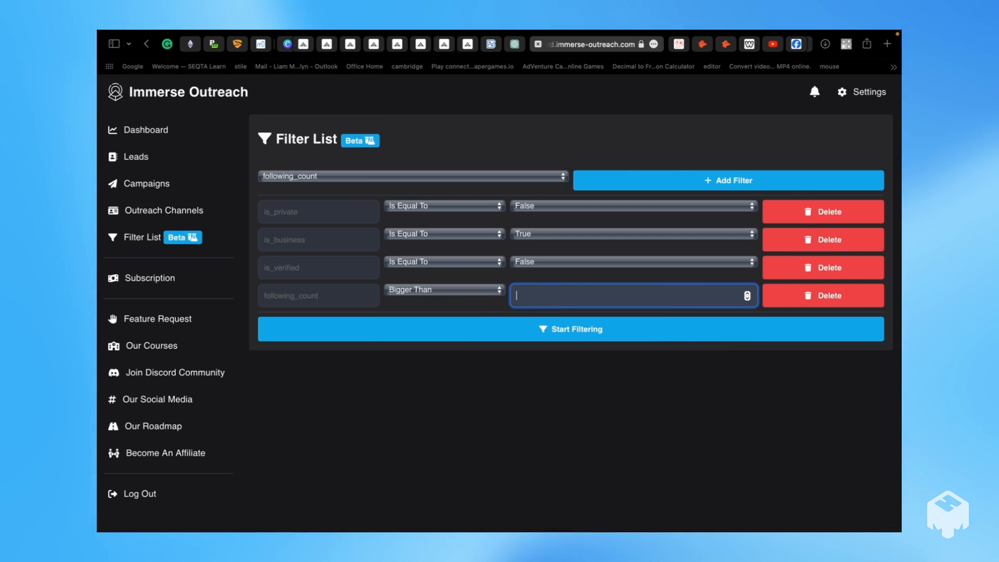
{"action": "type", "text": "1000"}
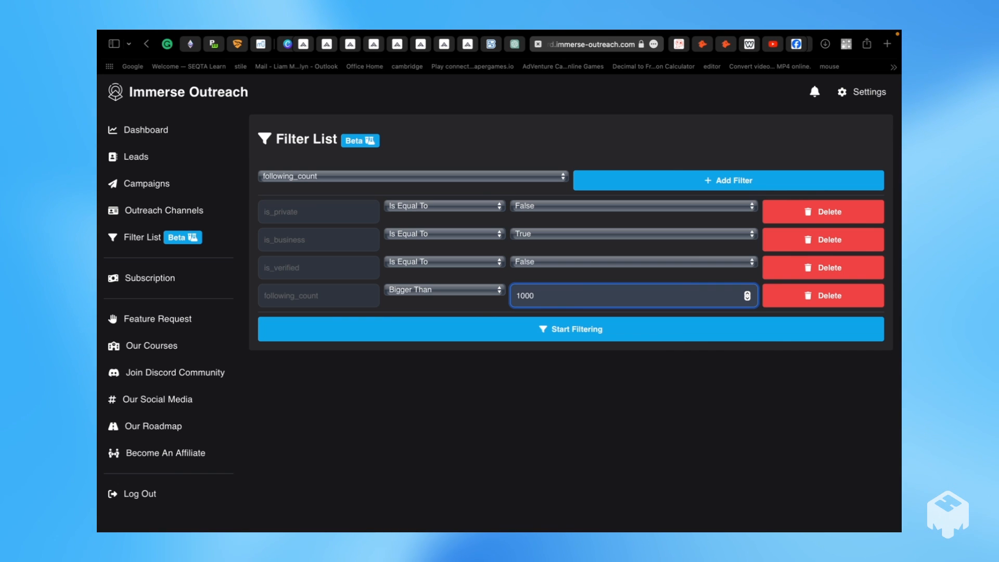
Step: Change the following_count filter's condition to Smaller Than and delete the filter
{"action": "left_click", "coordinate": [436, 291]}
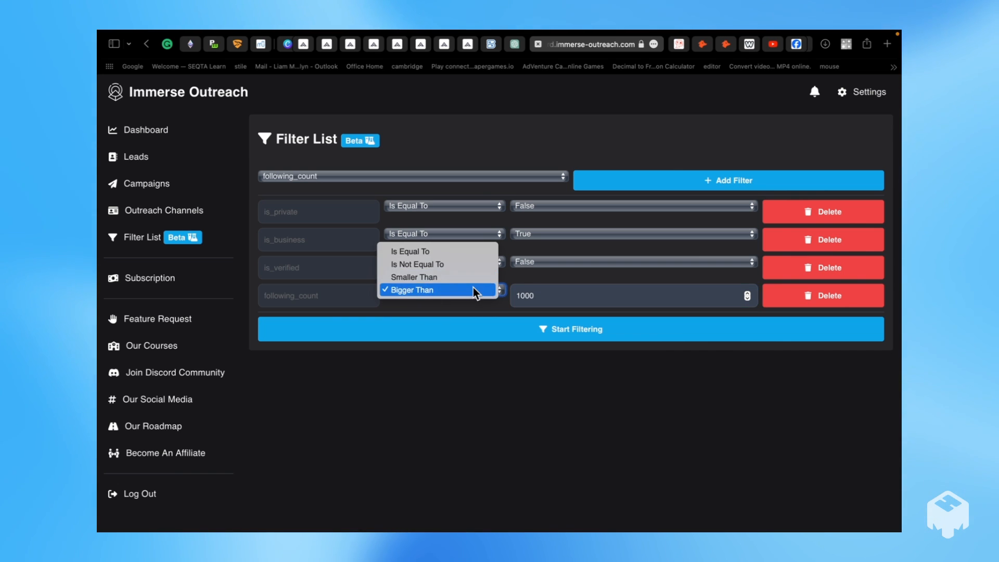
{"action": "left_click", "coordinate": [453, 276]}
{"action": "left_click", "coordinate": [466, 294]}
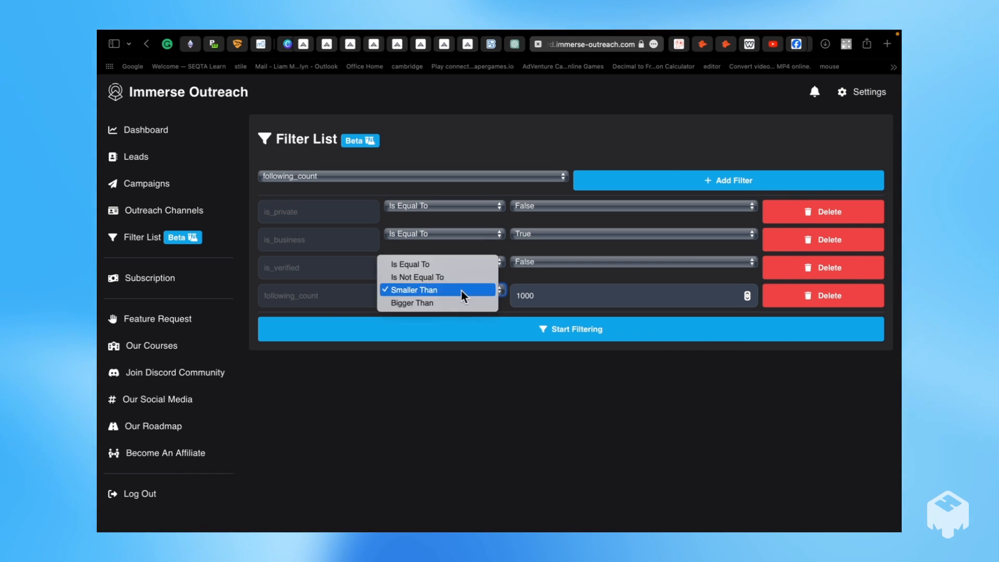
{"action": "left_click", "coordinate": [795, 298]}
{"action": "left_click", "coordinate": [827, 295]}
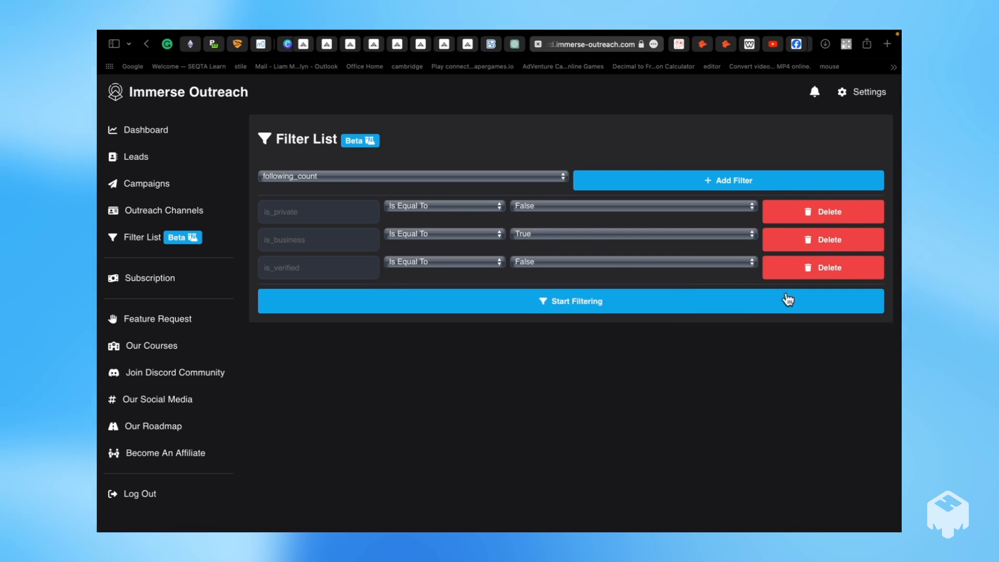
Step: Add a follower_count filter set to Bigger Than with the value 500, and delete it again
{"action": "left_click", "coordinate": [498, 176]}
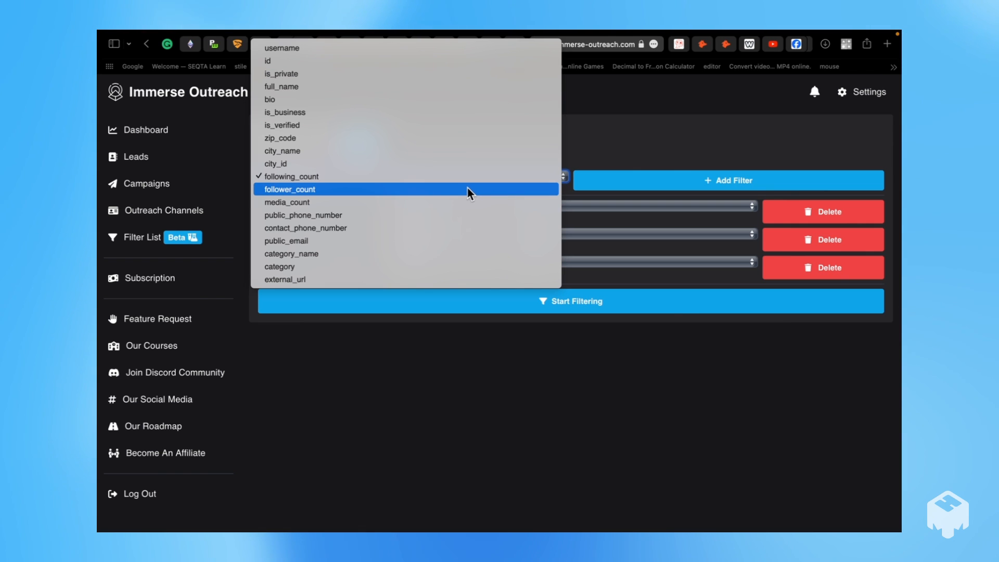
{"action": "left_click", "coordinate": [454, 190]}
{"action": "left_click", "coordinate": [664, 186]}
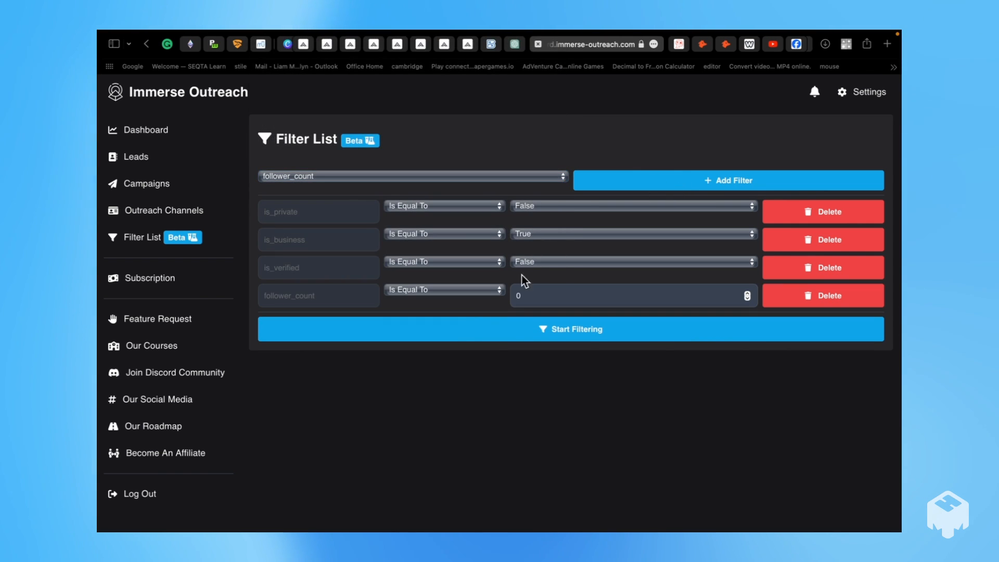
{"action": "left_click", "coordinate": [489, 293]}
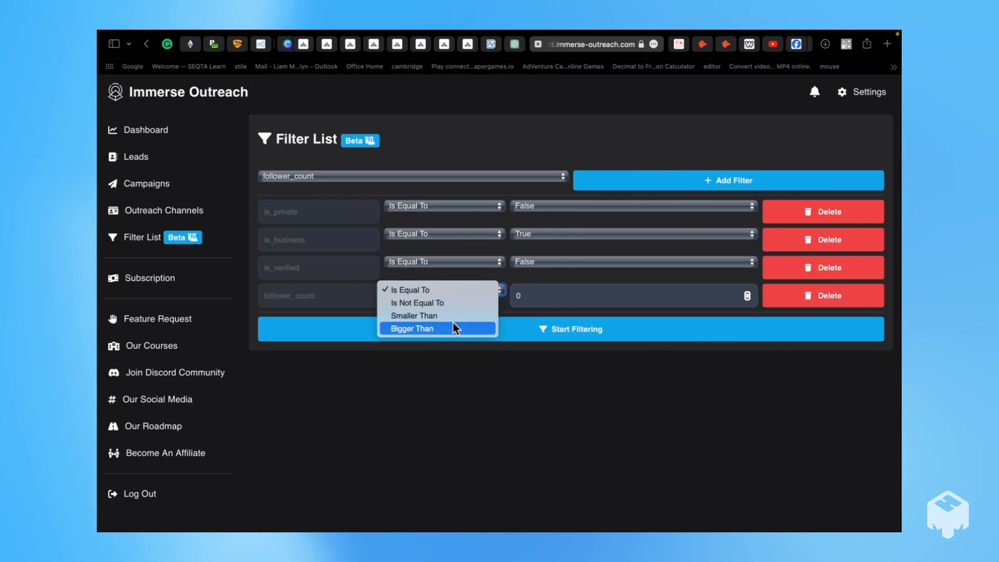
{"action": "left_click", "coordinate": [453, 326]}
{"action": "left_click", "coordinate": [544, 294]}
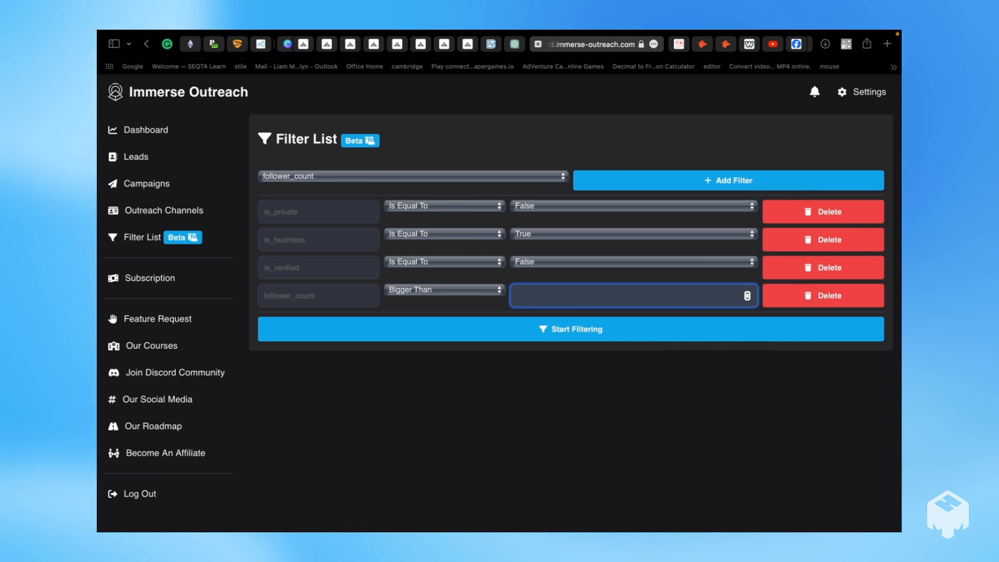
{"action": "type", "text": "500"}
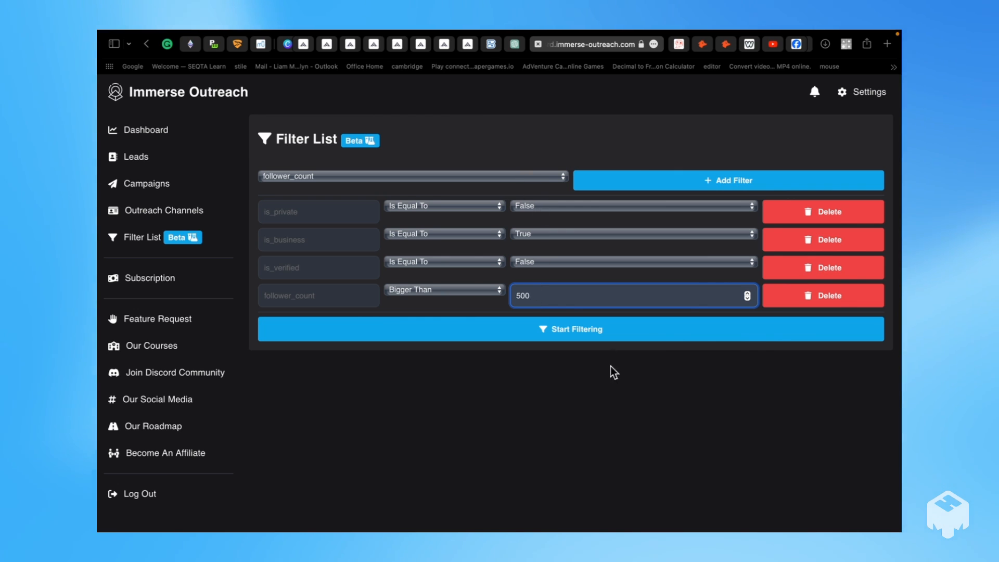
{"action": "left_click", "coordinate": [795, 300]}
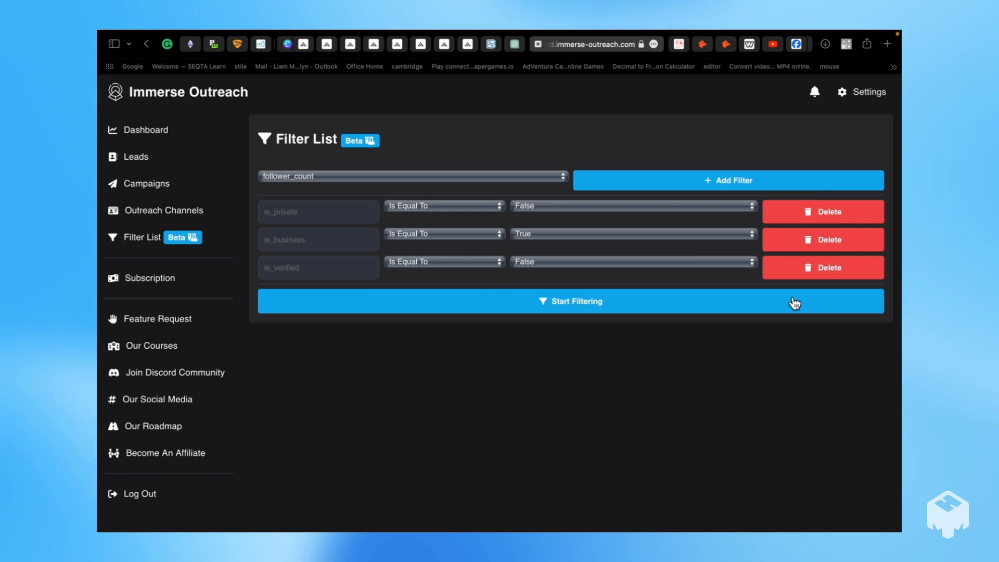
Step: Add a media_count filter to the filter list and delete it again
{"action": "left_click", "coordinate": [366, 177]}
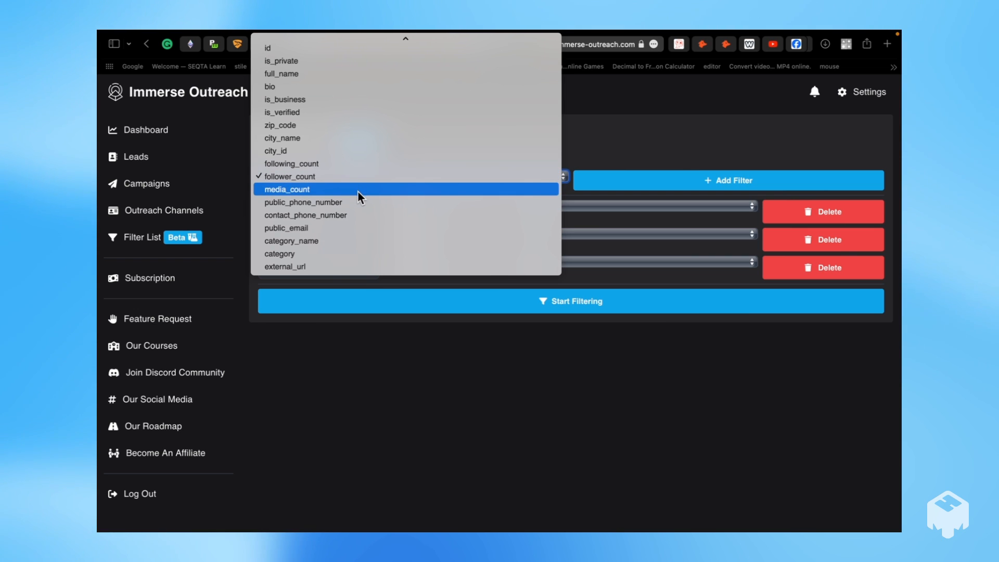
{"action": "left_click", "coordinate": [358, 190]}
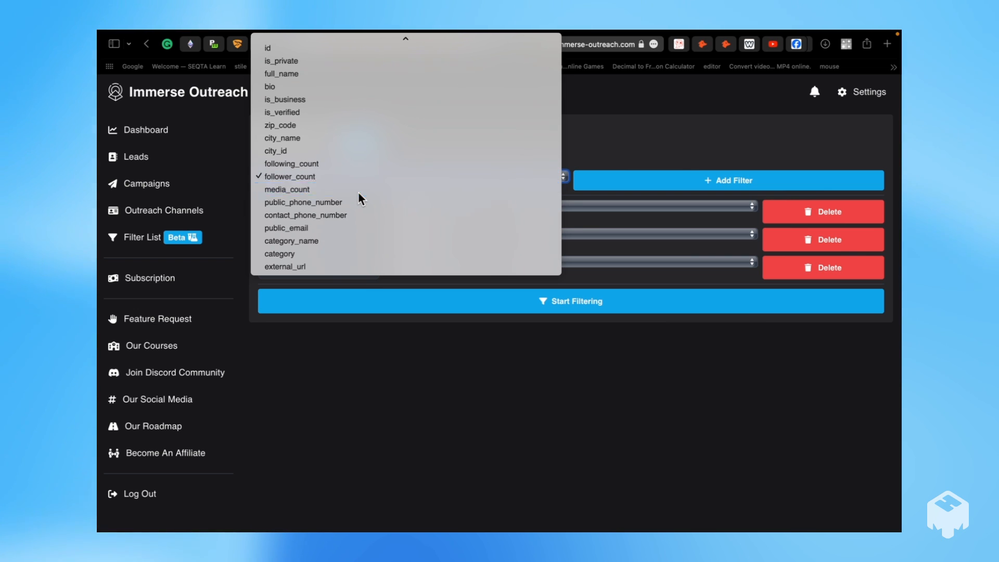
{"action": "left_click", "coordinate": [630, 182]}
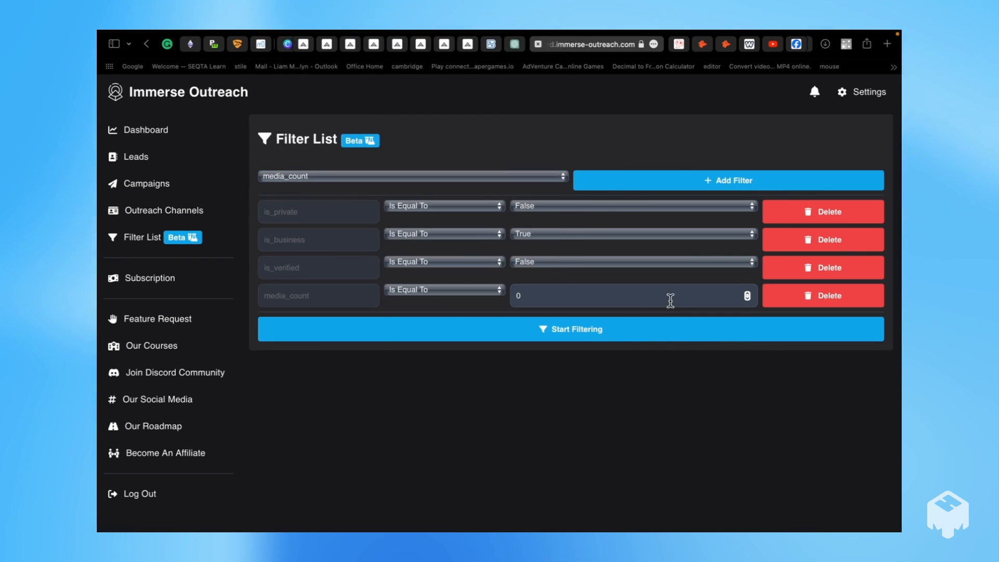
{"action": "left_click", "coordinate": [831, 301]}
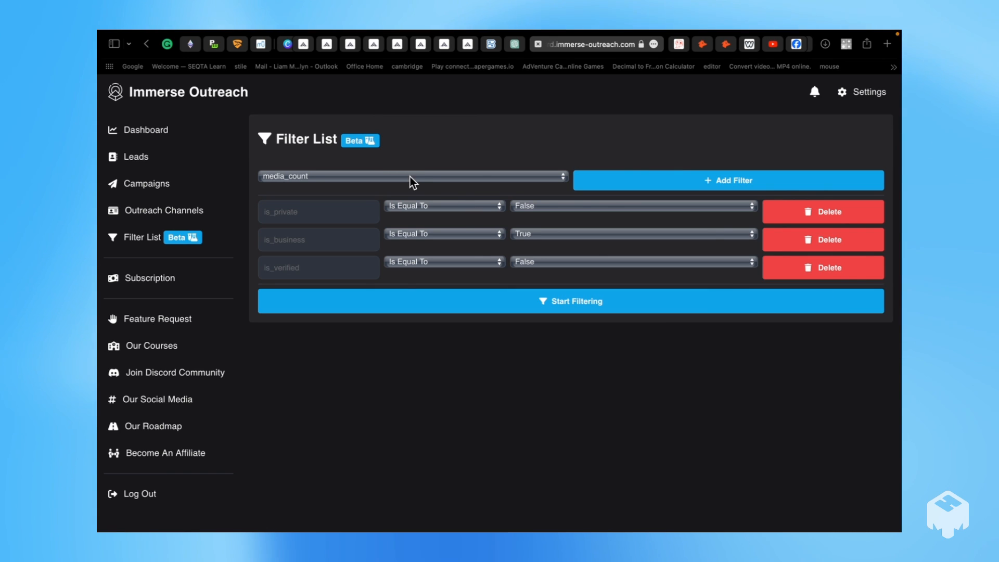
Step: Add a media_count filter set to Bigger Than with its value cleared, and delete the filter again
{"action": "left_click", "coordinate": [629, 182]}
{"action": "left_click", "coordinate": [538, 293]}
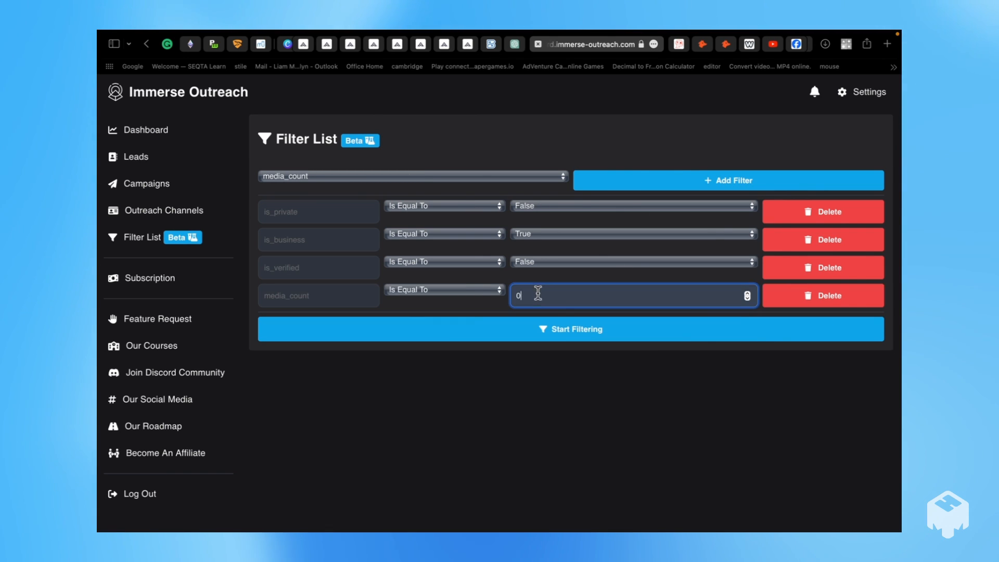
{"action": "left_click", "coordinate": [474, 292]}
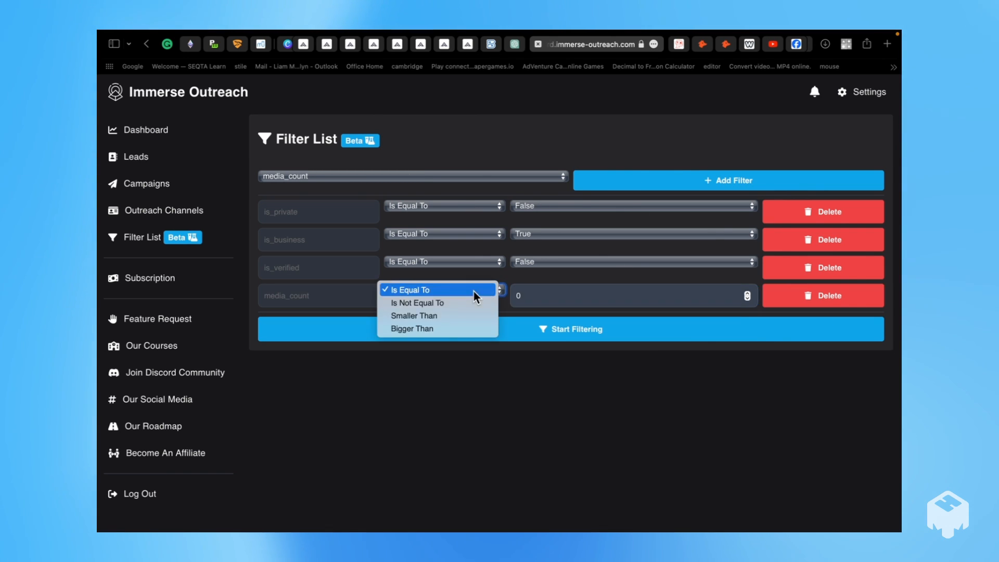
{"action": "left_click", "coordinate": [482, 327]}
{"action": "left_click", "coordinate": [544, 298]}
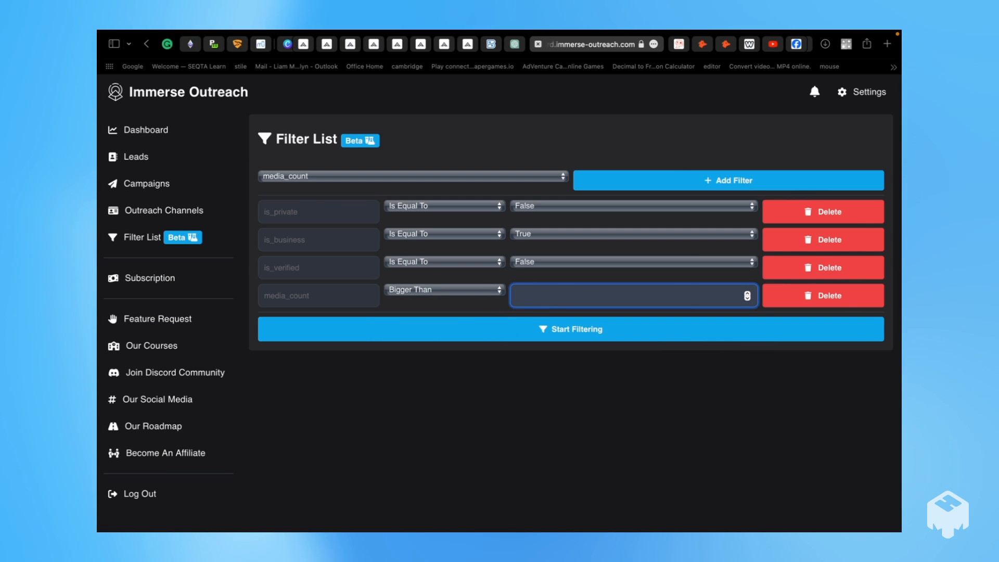
{"action": "left_click", "coordinate": [778, 296]}
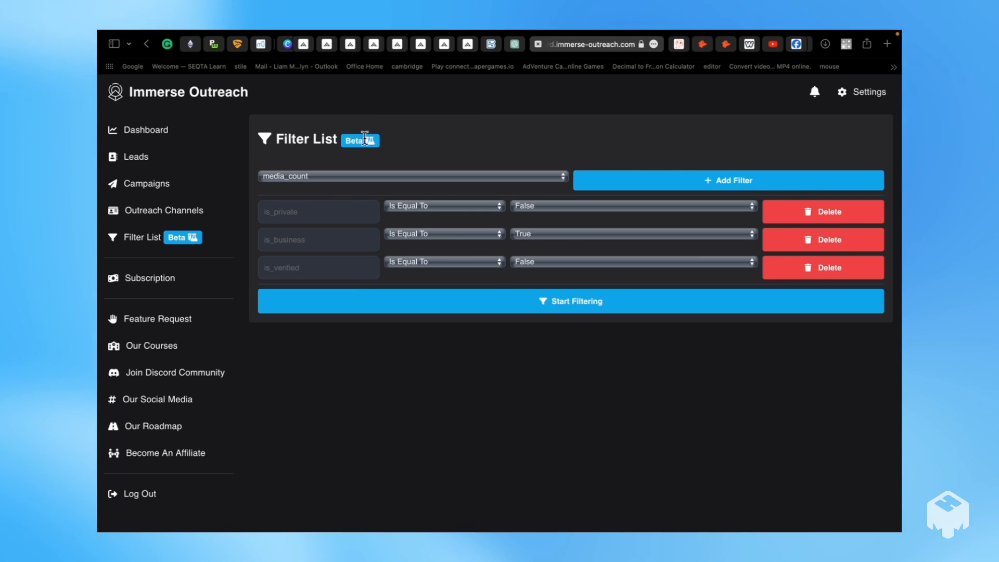
Step: Add a public_phone_number filter to the filter list and delete it again
{"action": "left_click", "coordinate": [353, 177]}
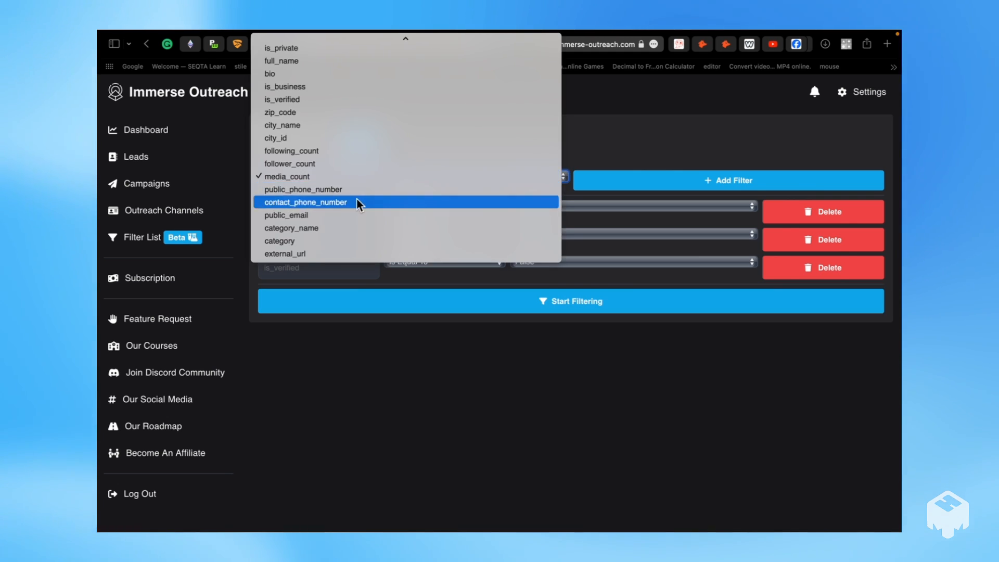
{"action": "left_click", "coordinate": [366, 189]}
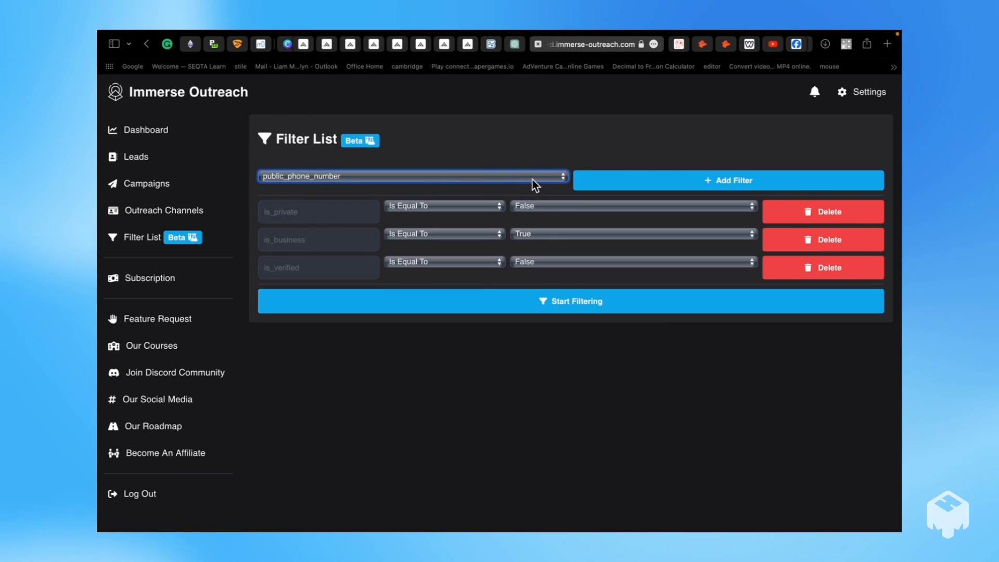
{"action": "left_click", "coordinate": [620, 192]}
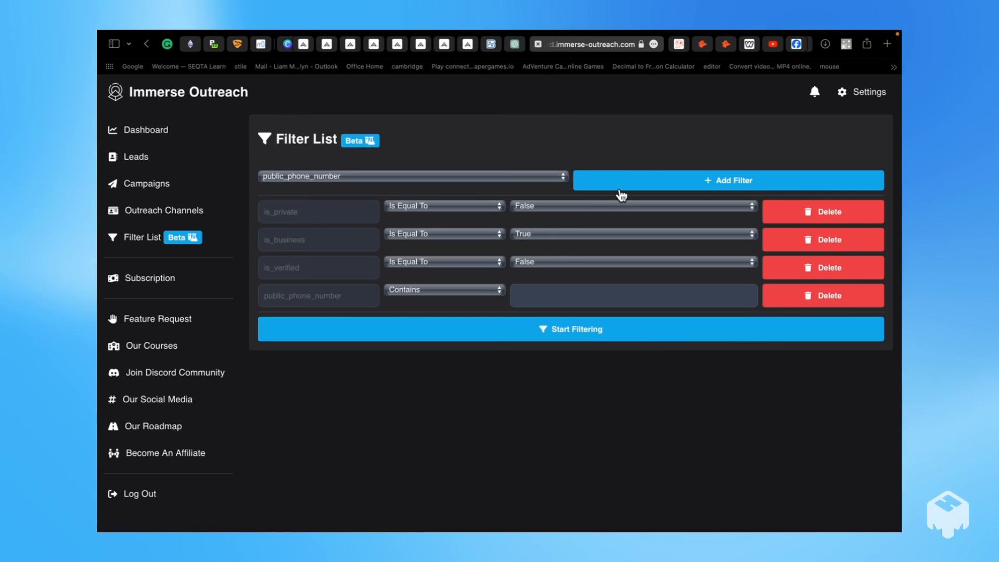
{"action": "left_click", "coordinate": [809, 299]}
Step: Add a category_name filter with the Contains condition to the filter list, leaving its value empty
{"action": "left_click", "coordinate": [482, 176]}
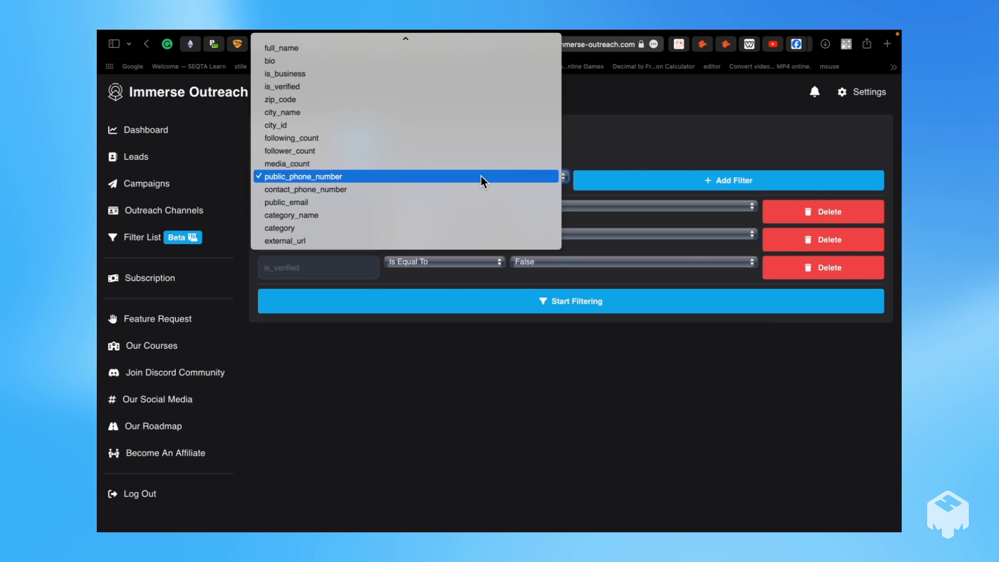
{"action": "left_click", "coordinate": [330, 216]}
{"action": "left_click", "coordinate": [610, 182]}
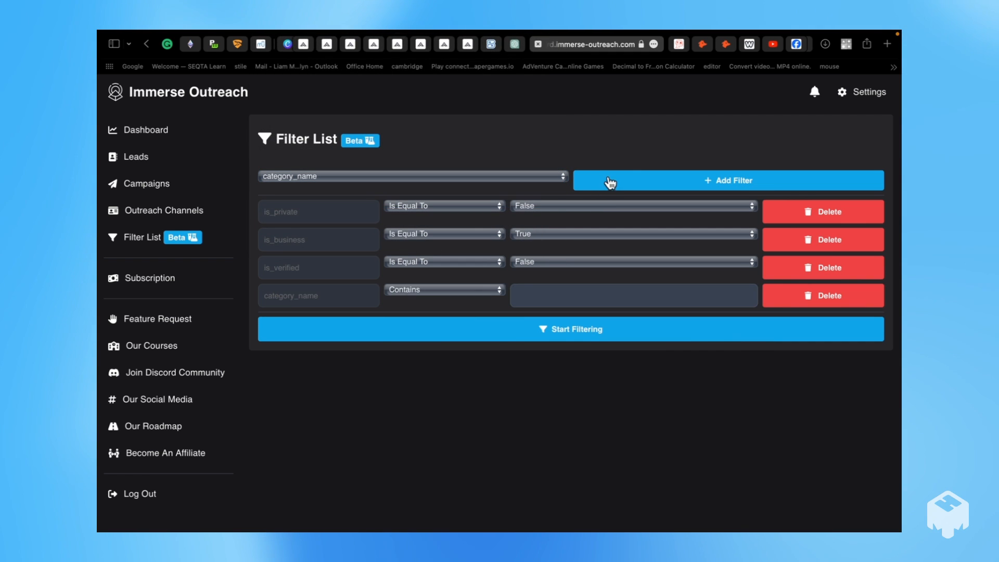
{"action": "left_click", "coordinate": [522, 297]}
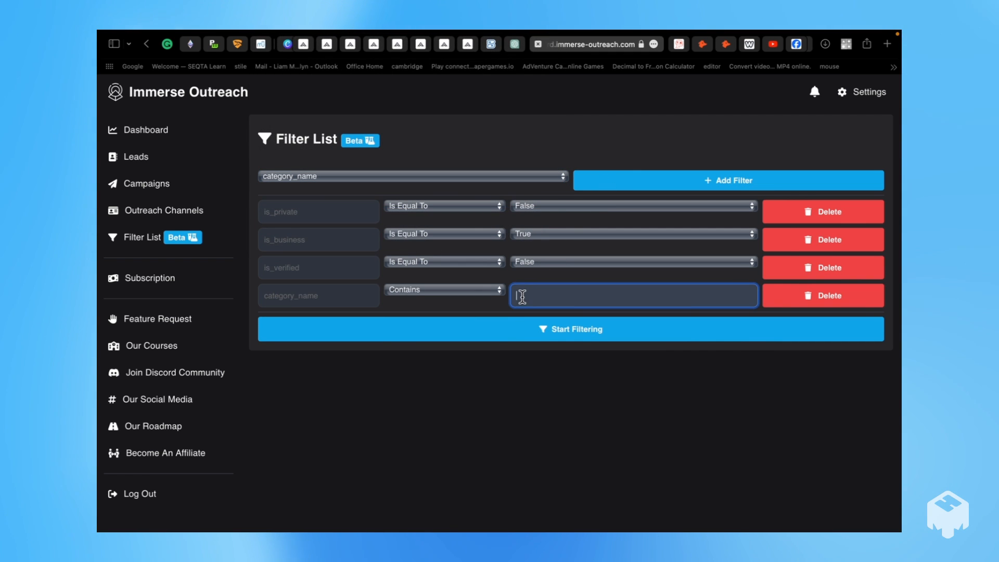
Step: Replace the category_name filter with a category filter set to Contains "entrepenur"
{"action": "left_click", "coordinate": [435, 177]}
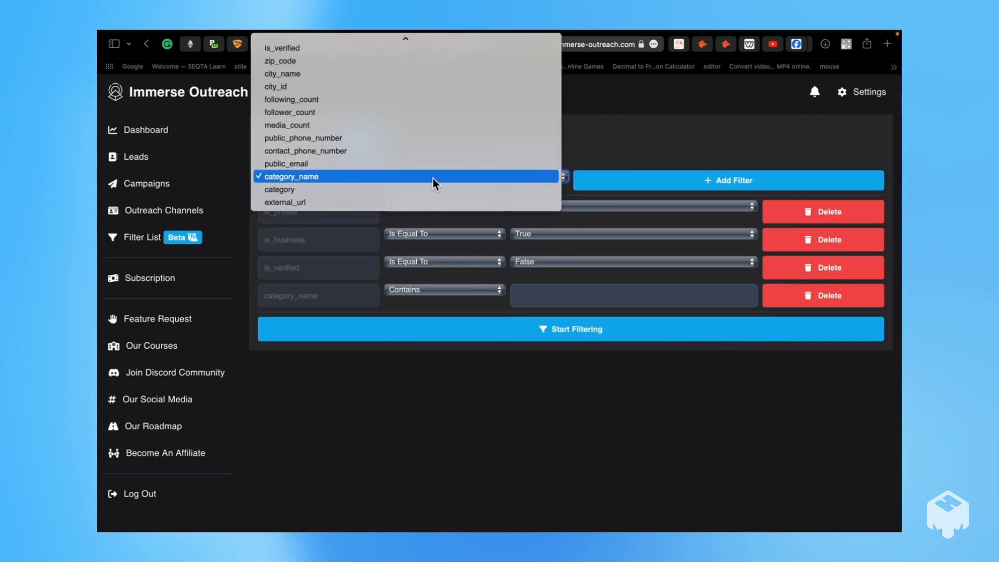
{"action": "left_click", "coordinate": [398, 188]}
{"action": "left_click", "coordinate": [643, 186]}
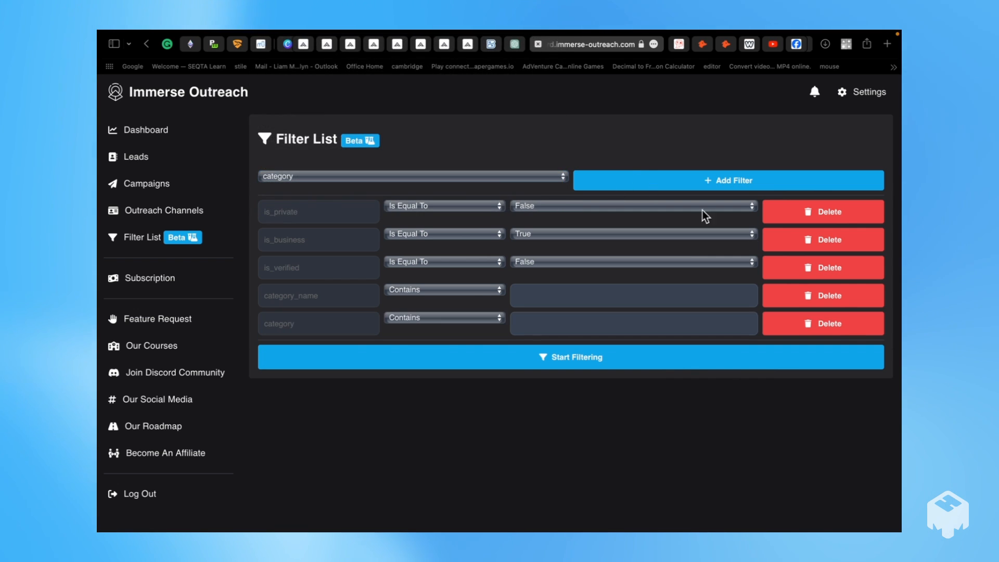
{"action": "left_click", "coordinate": [802, 303]}
{"action": "left_click", "coordinate": [583, 295]}
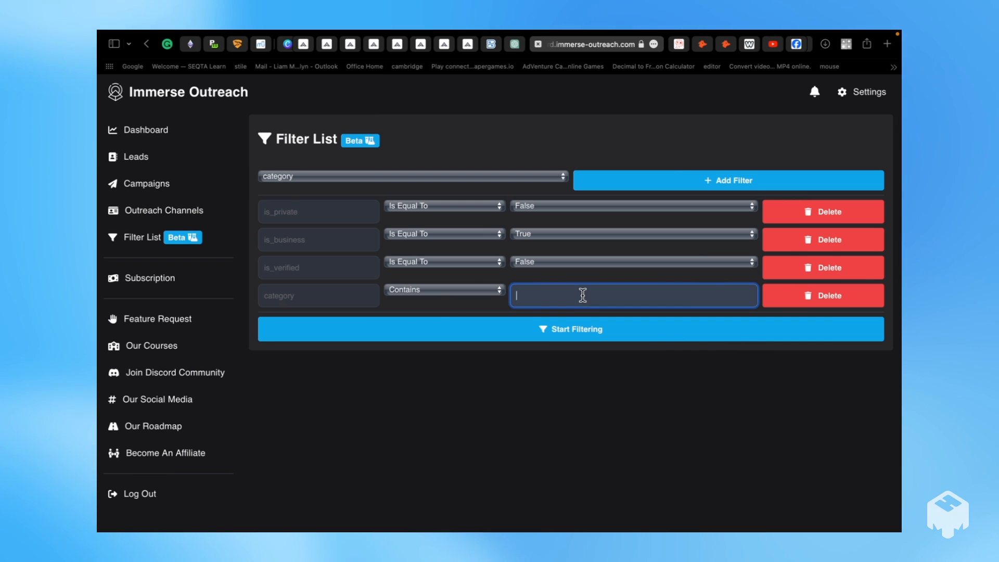
{"action": "type", "text": "ent"}
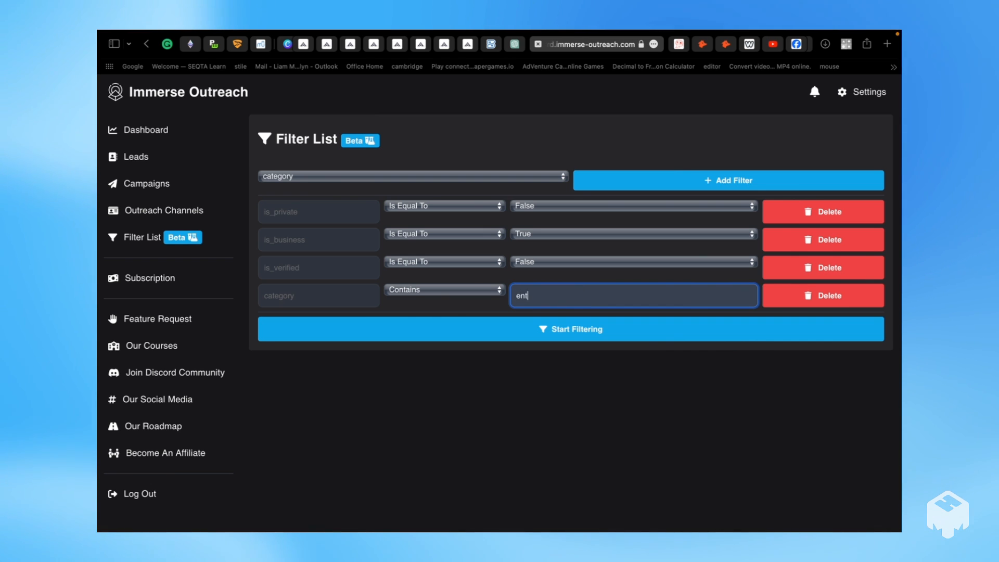
{"action": "type", "text": "repenur"}
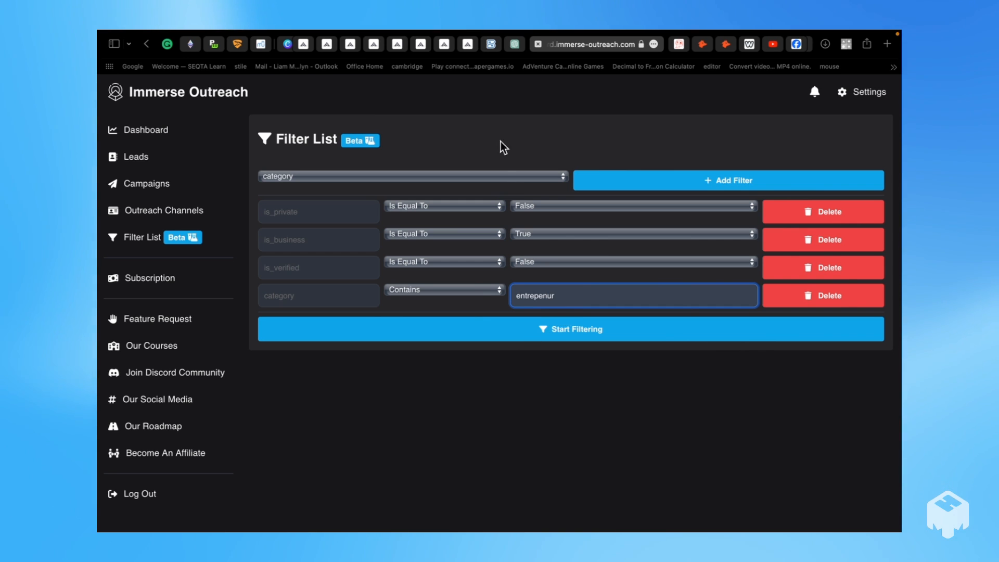
Step: Add an external_url filter below the category filter and set its condition to Is Empty
{"action": "left_click", "coordinate": [440, 176]}
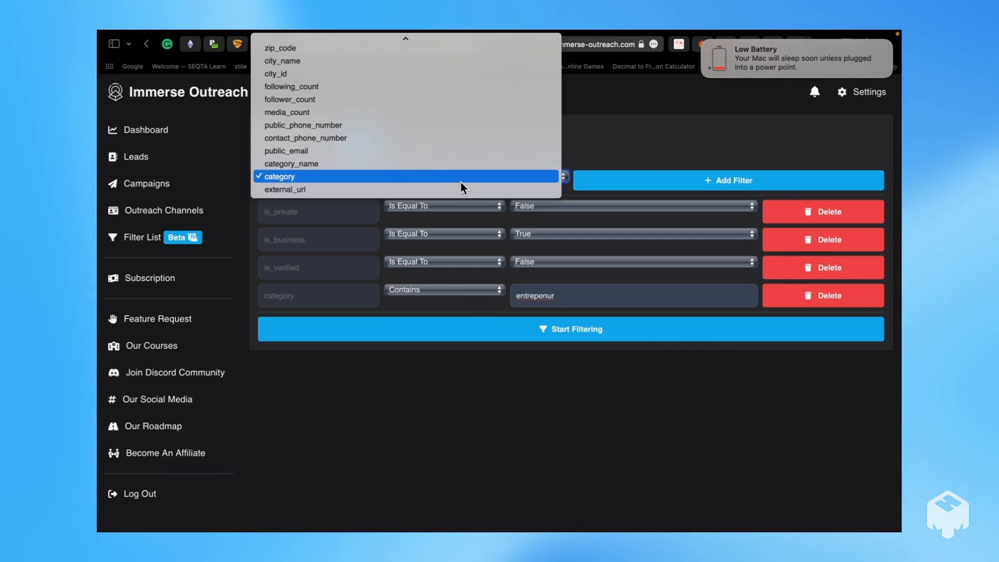
{"action": "left_click", "coordinate": [396, 189]}
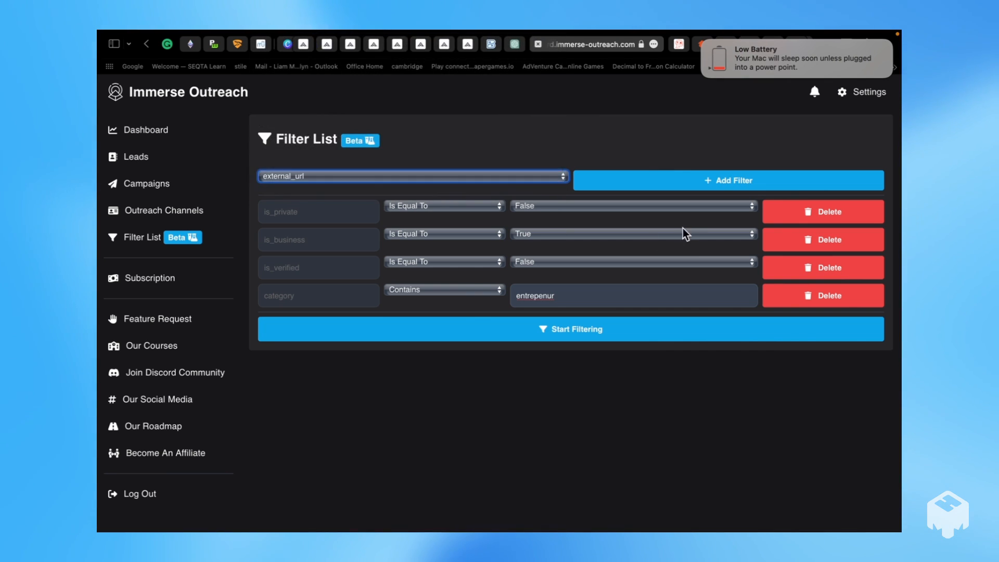
{"action": "left_click", "coordinate": [651, 185]}
{"action": "left_click", "coordinate": [476, 317]}
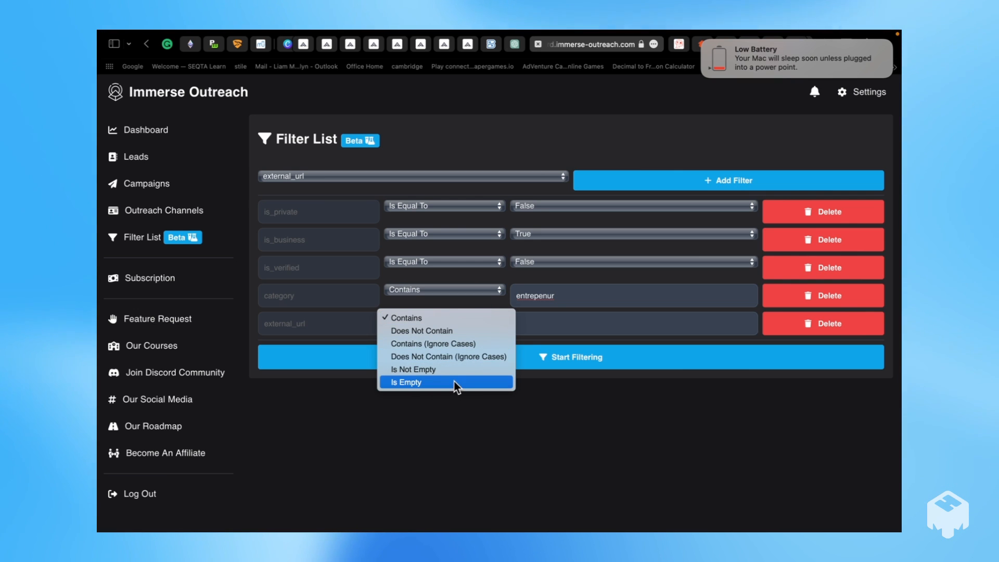
{"action": "left_click", "coordinate": [438, 383]}
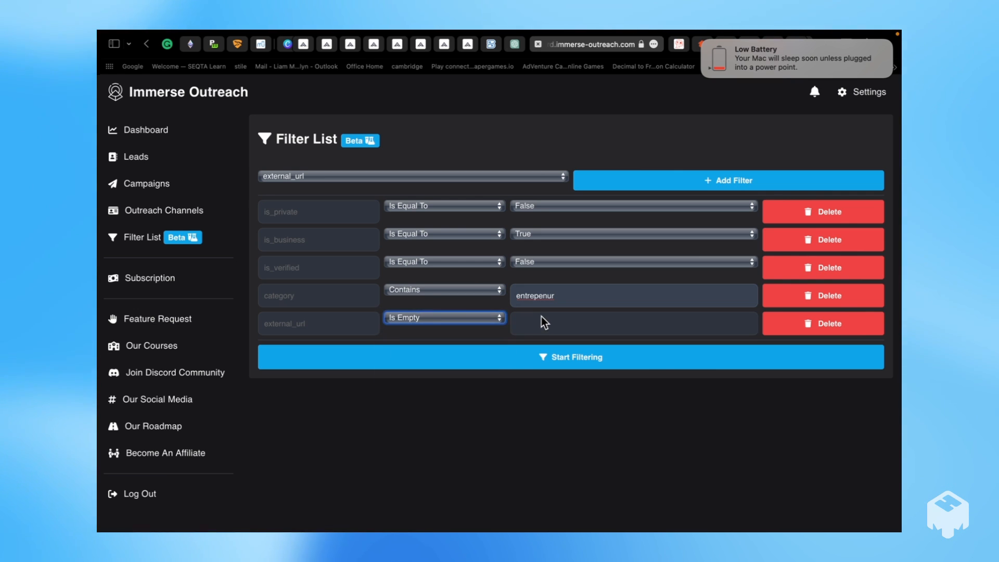
{"action": "left_click", "coordinate": [541, 317]}
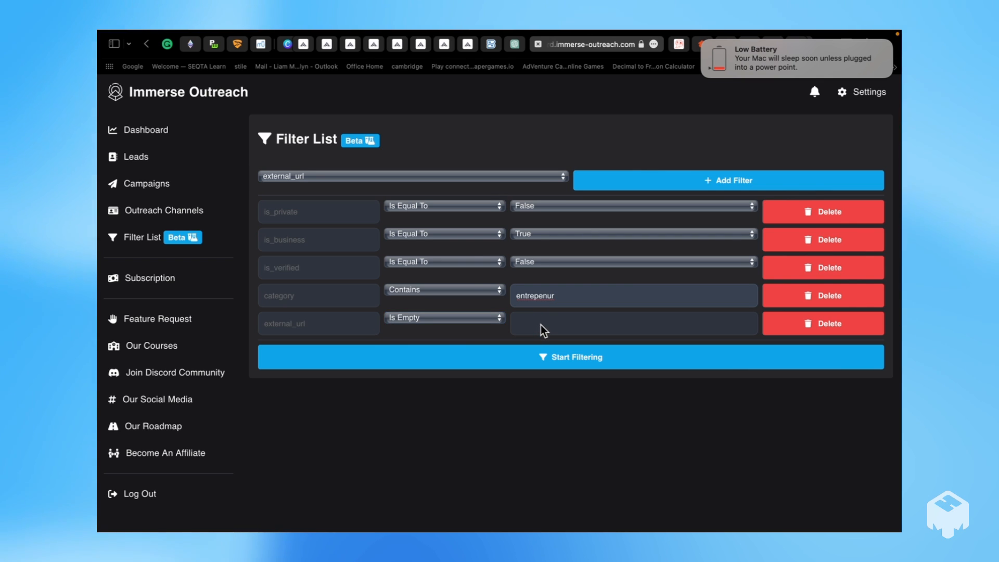
{"action": "left_click", "coordinate": [700, 39]}
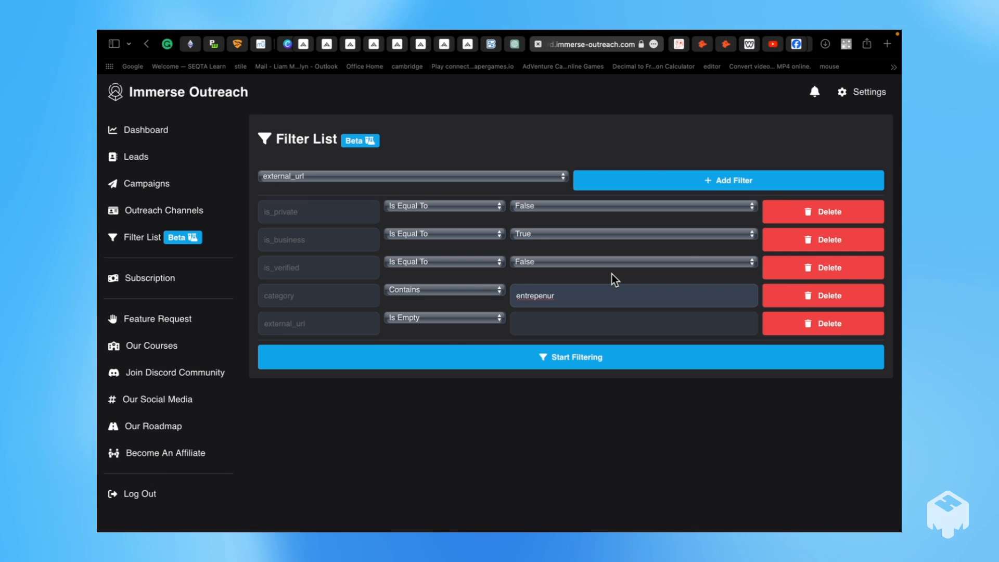
Step: Change the external_url filter's condition to Is Not Empty and delete the filter
{"action": "left_click", "coordinate": [466, 177]}
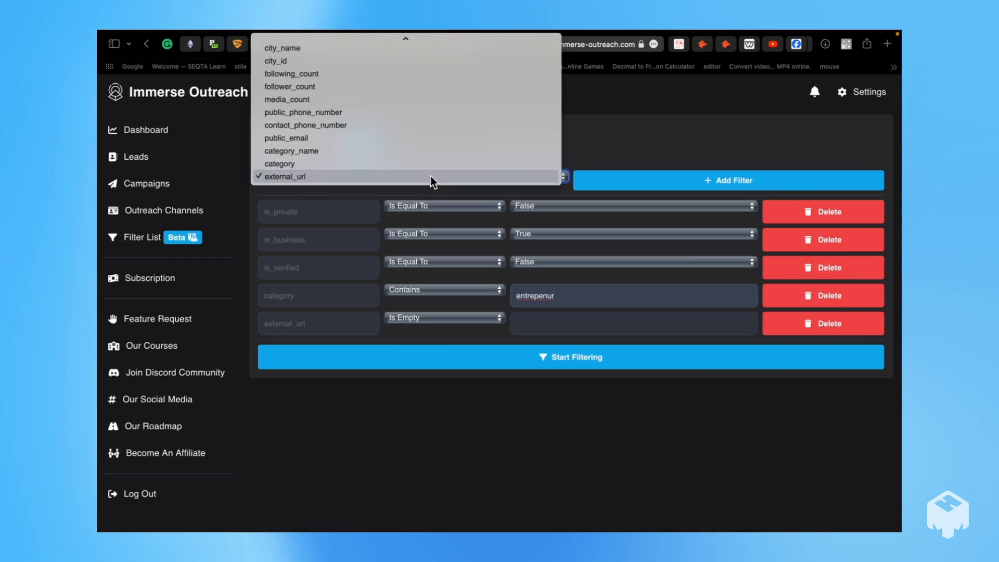
{"action": "left_click", "coordinate": [464, 327]}
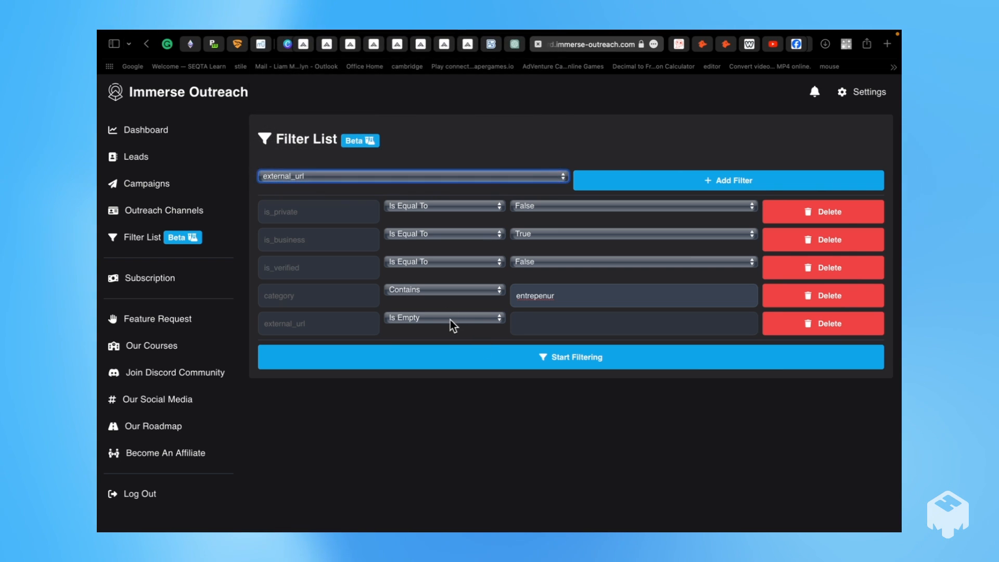
{"action": "left_click", "coordinate": [451, 318]}
{"action": "left_click", "coordinate": [438, 306]}
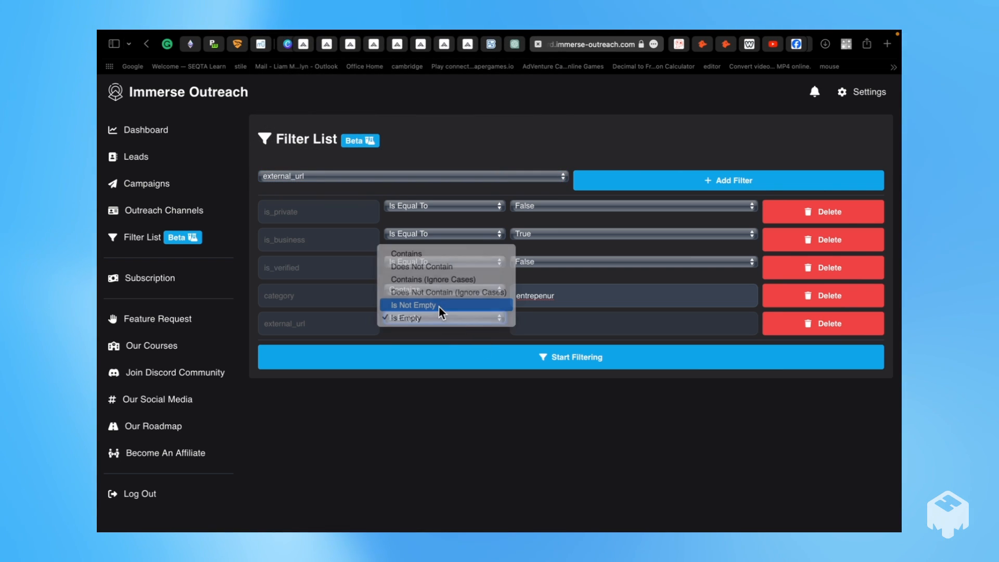
{"action": "left_click", "coordinate": [435, 317]}
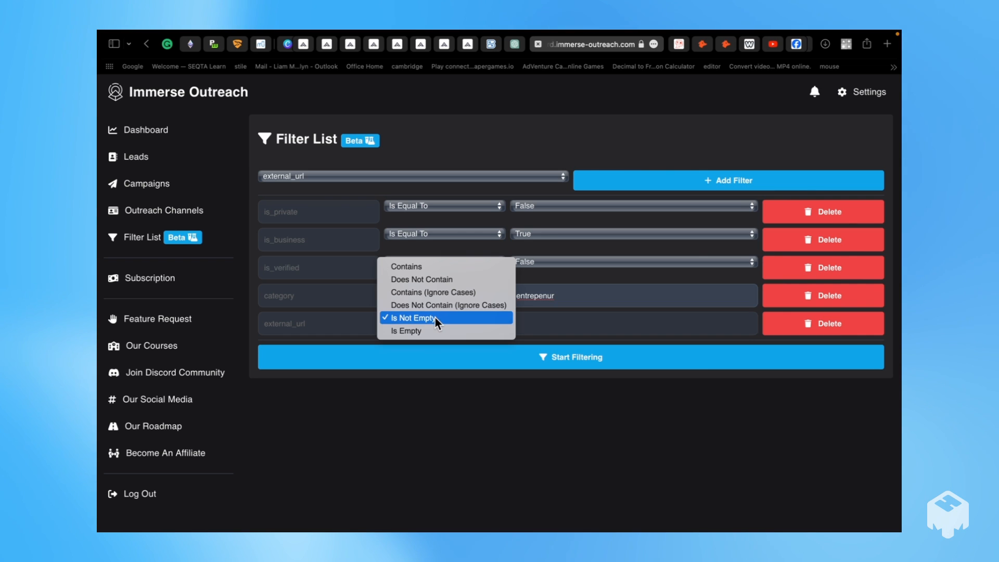
{"action": "left_click", "coordinate": [438, 412]}
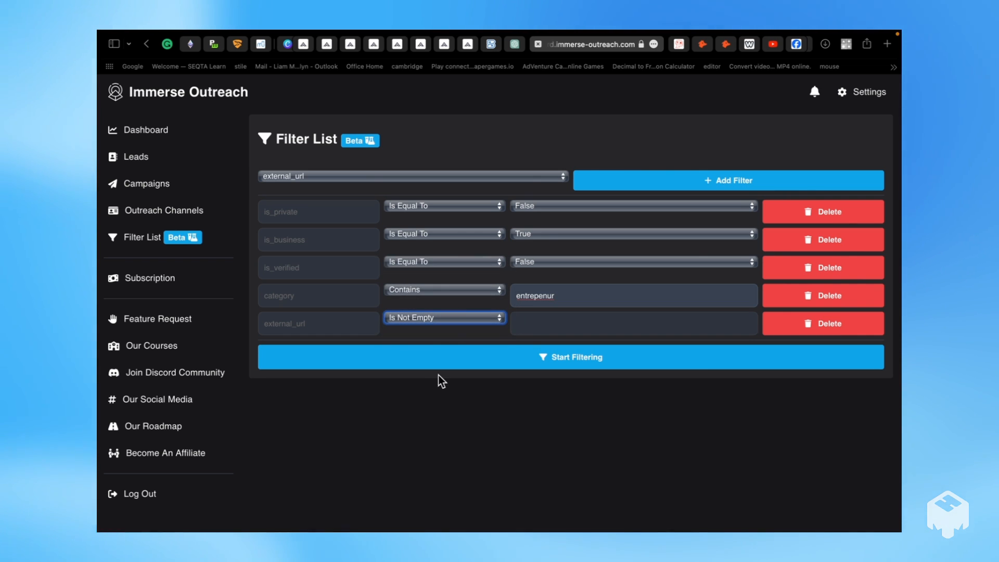
{"action": "left_click", "coordinate": [808, 325]}
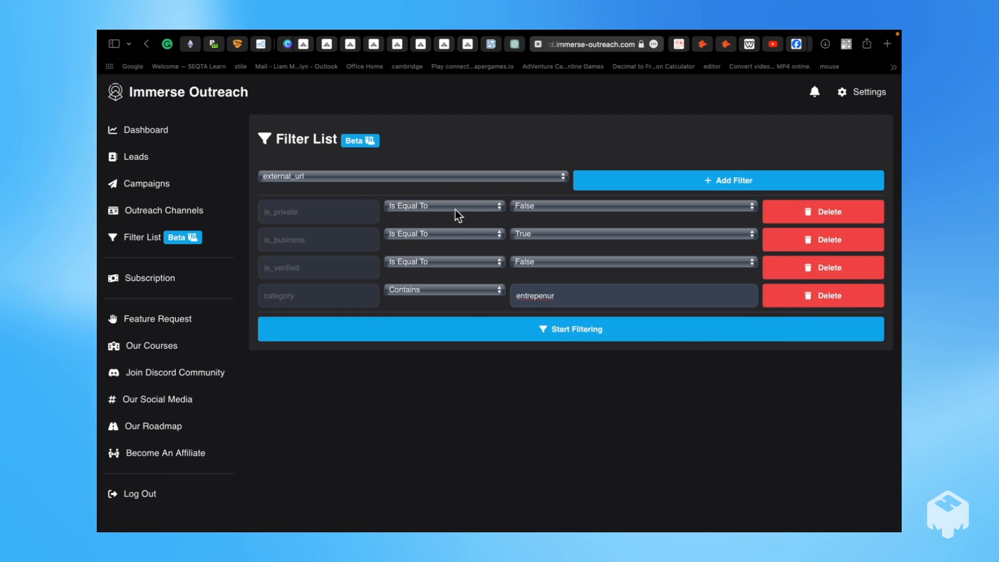
Step: Delete the is_private, is_business, is_verified and category filters to empty the filter list
{"action": "left_click", "coordinate": [426, 177]}
{"action": "left_click", "coordinate": [476, 484]}
{"action": "left_click", "coordinate": [804, 211]}
{"action": "left_click", "coordinate": [804, 212]}
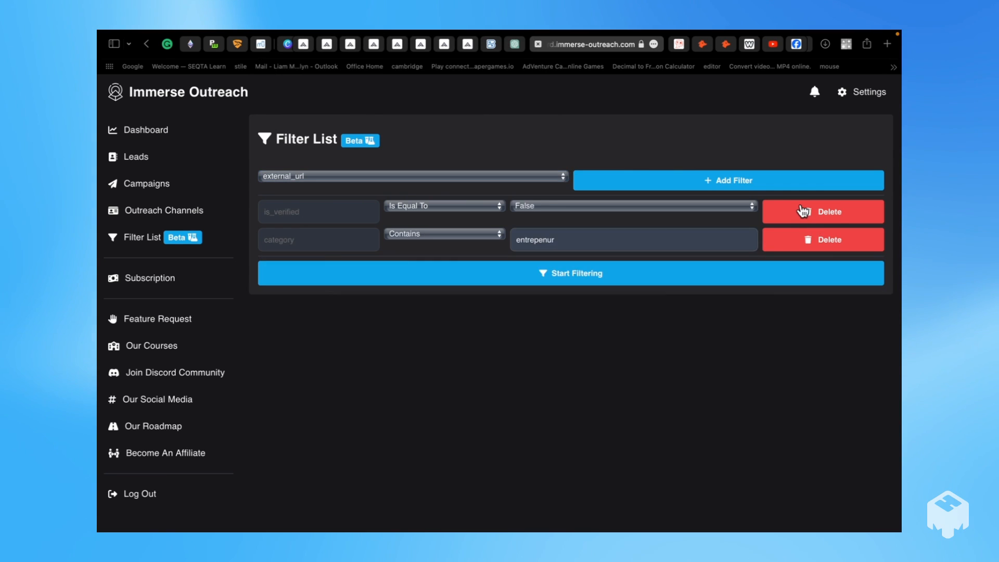
{"action": "left_click", "coordinate": [804, 211]}
{"action": "left_click", "coordinate": [804, 211]}
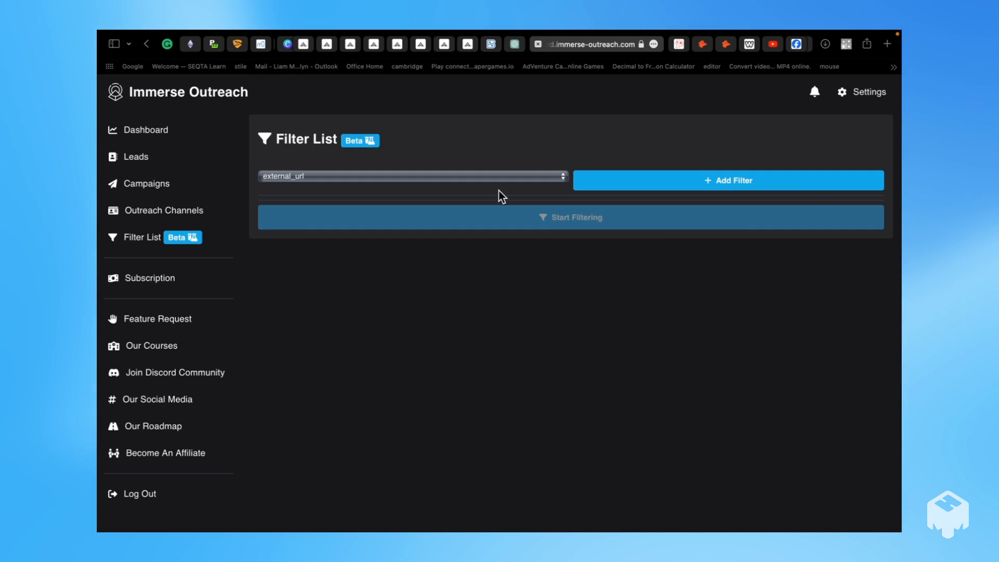
Step: Add an external_url filter to the empty filter list and set its condition to Is Empty
{"action": "left_click", "coordinate": [480, 176]}
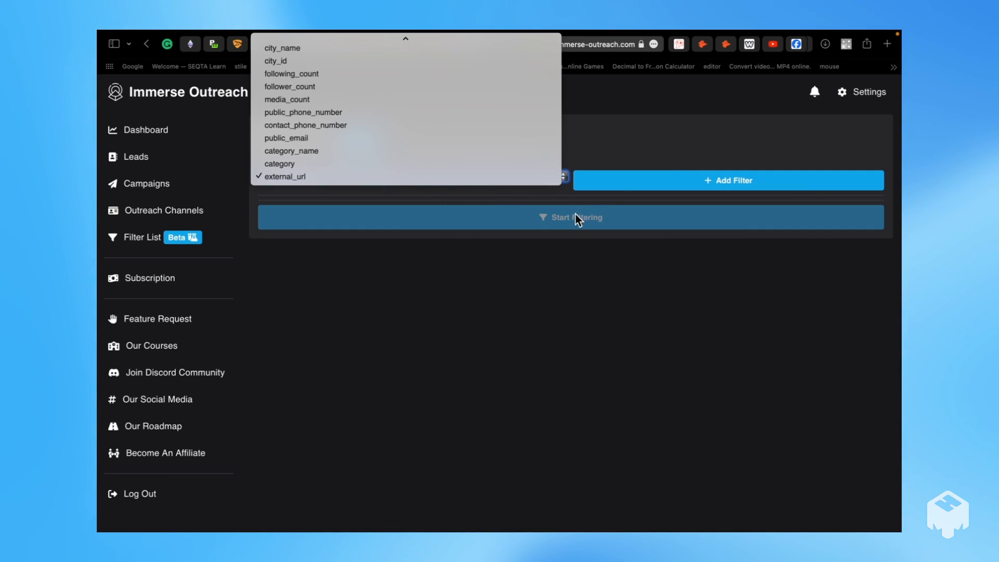
{"action": "left_click", "coordinate": [614, 184]}
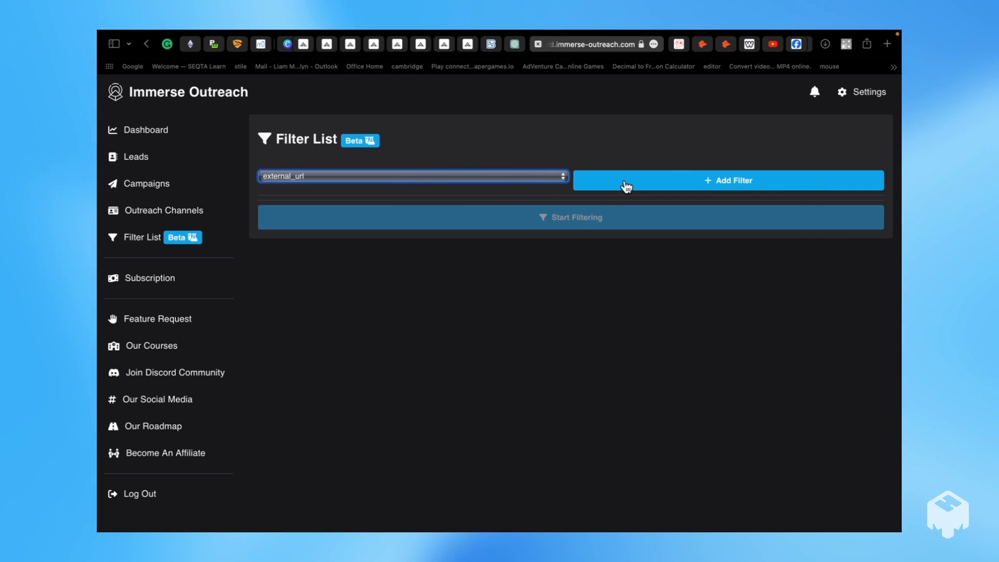
{"action": "left_click", "coordinate": [625, 185]}
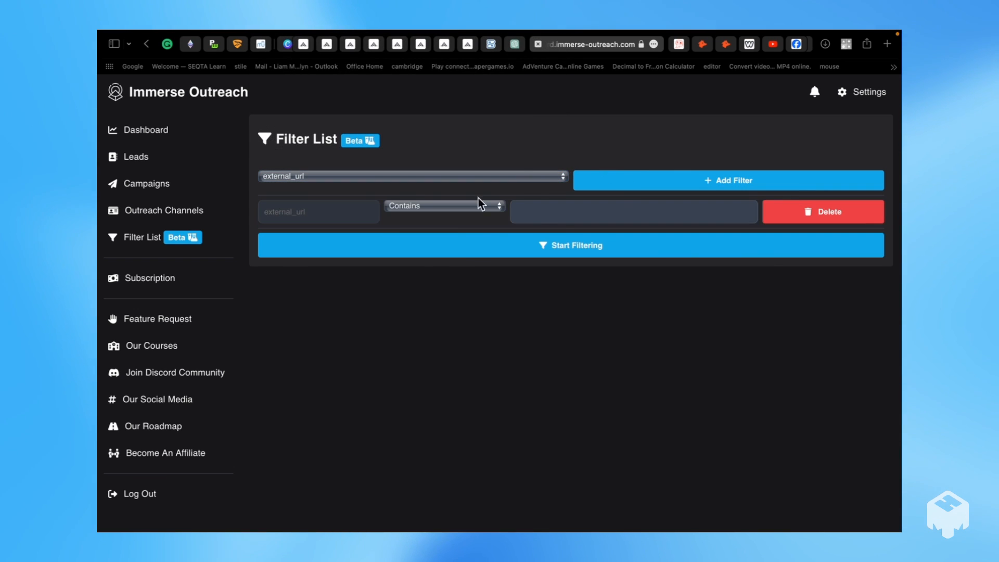
{"action": "left_click", "coordinate": [441, 205]}
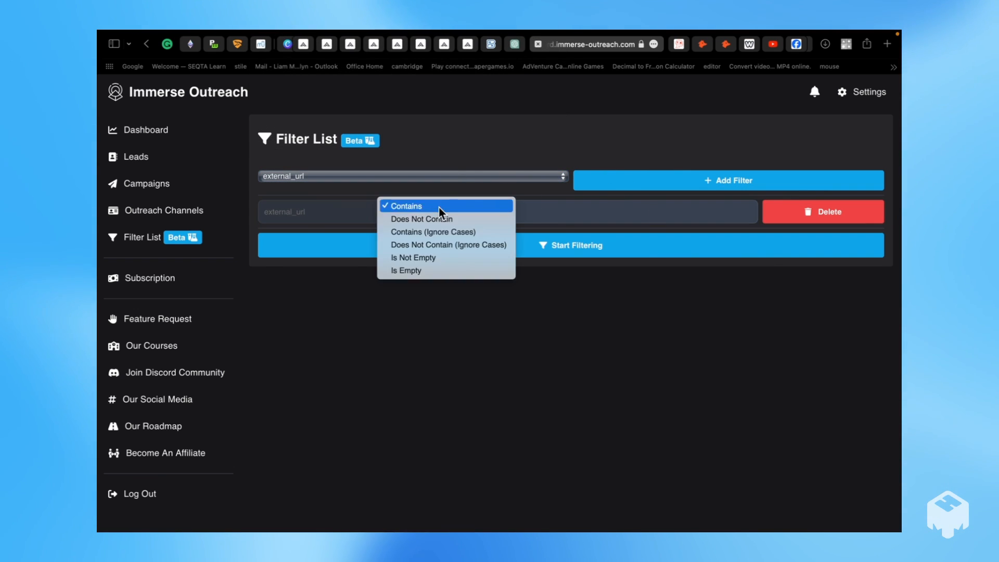
{"action": "left_click", "coordinate": [429, 272]}
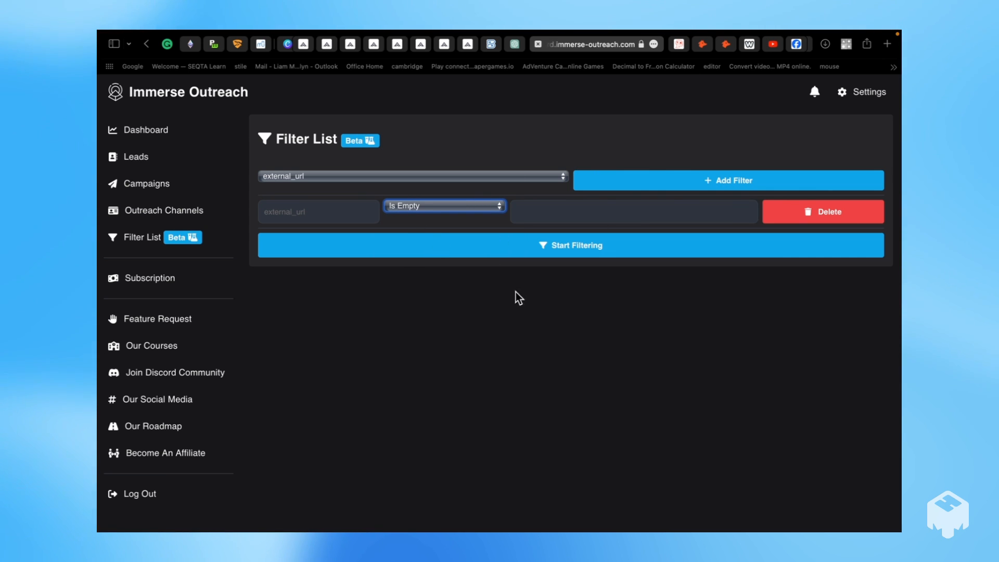
Step: Review the condition options of the external_url filter and delete the filter
{"action": "left_click", "coordinate": [471, 205]}
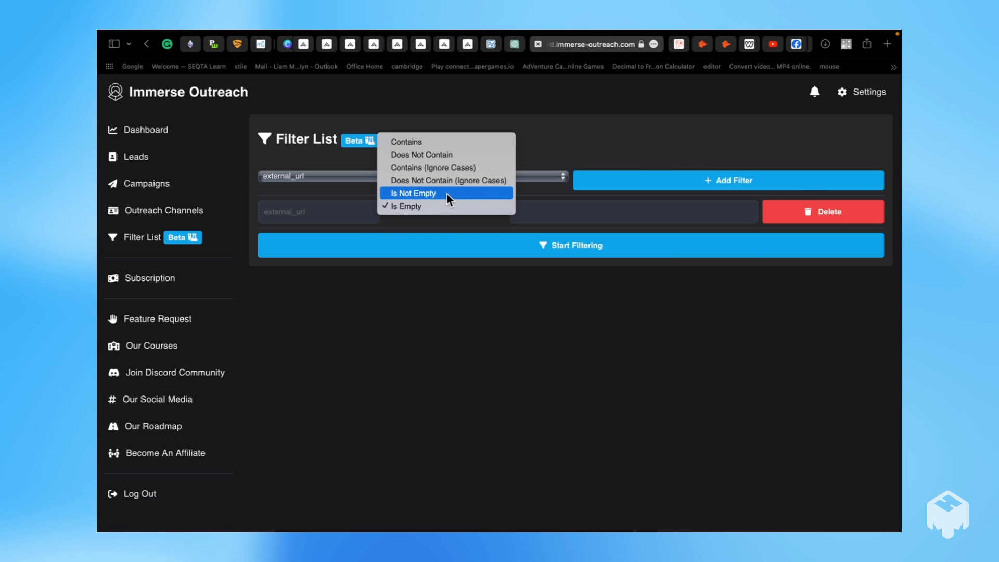
{"action": "left_click", "coordinate": [455, 339]}
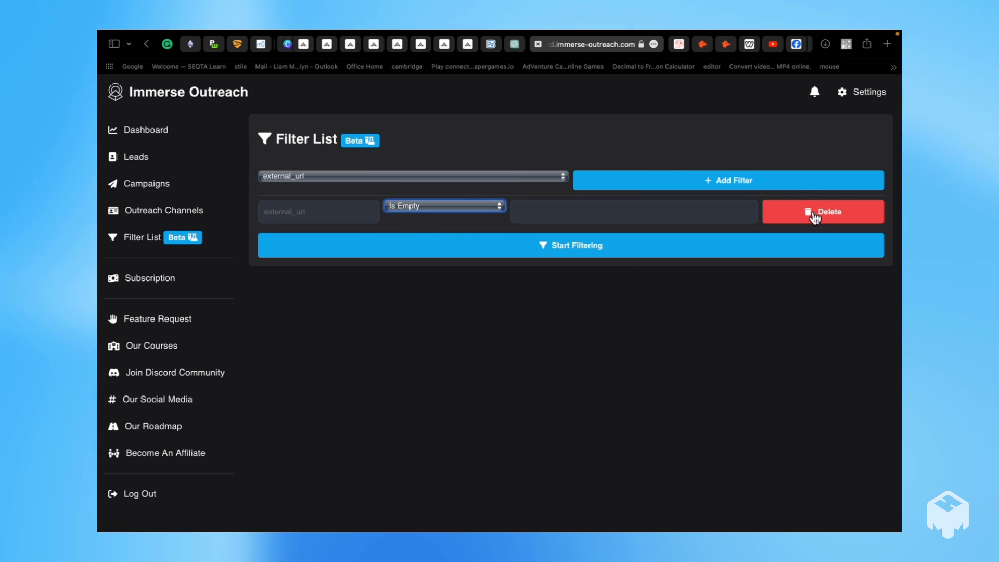
{"action": "left_click", "coordinate": [473, 203]}
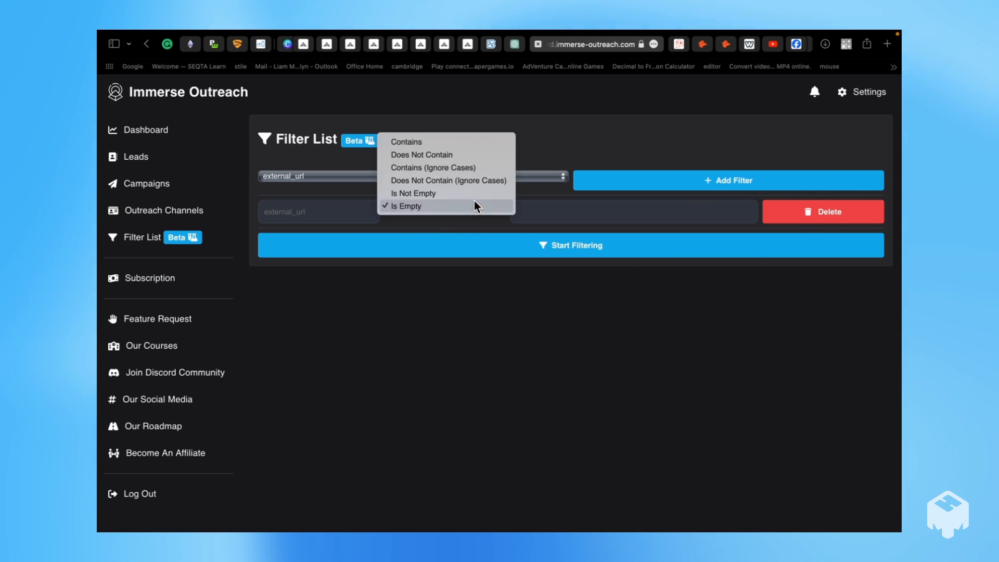
{"action": "left_click", "coordinate": [471, 208]}
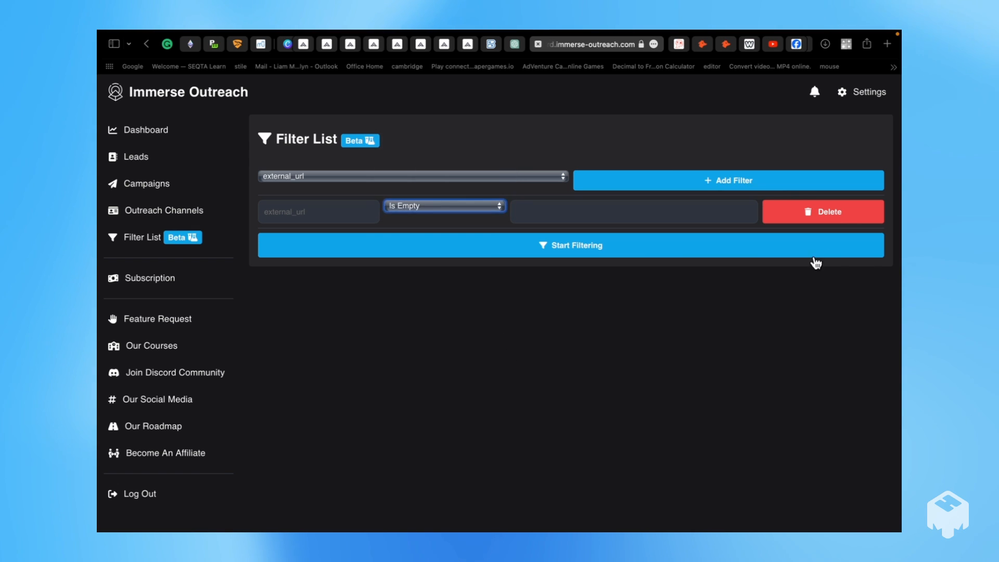
{"action": "left_click", "coordinate": [812, 214]}
Step: Add a category filter set to Contains (Ignore Cases) with the value "creative agency"
{"action": "left_click", "coordinate": [520, 177]}
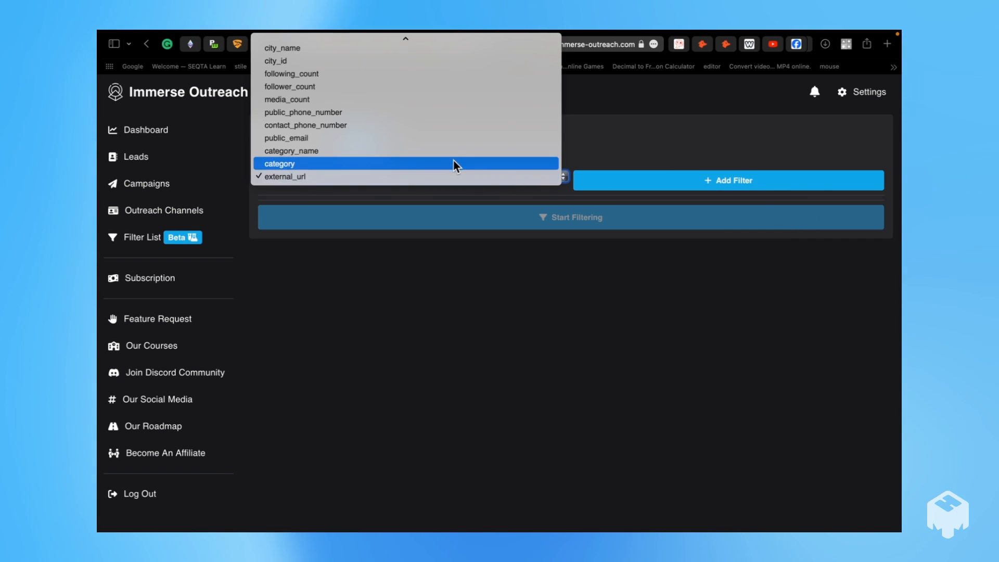
{"action": "left_click", "coordinate": [454, 163]}
{"action": "left_click", "coordinate": [687, 189]}
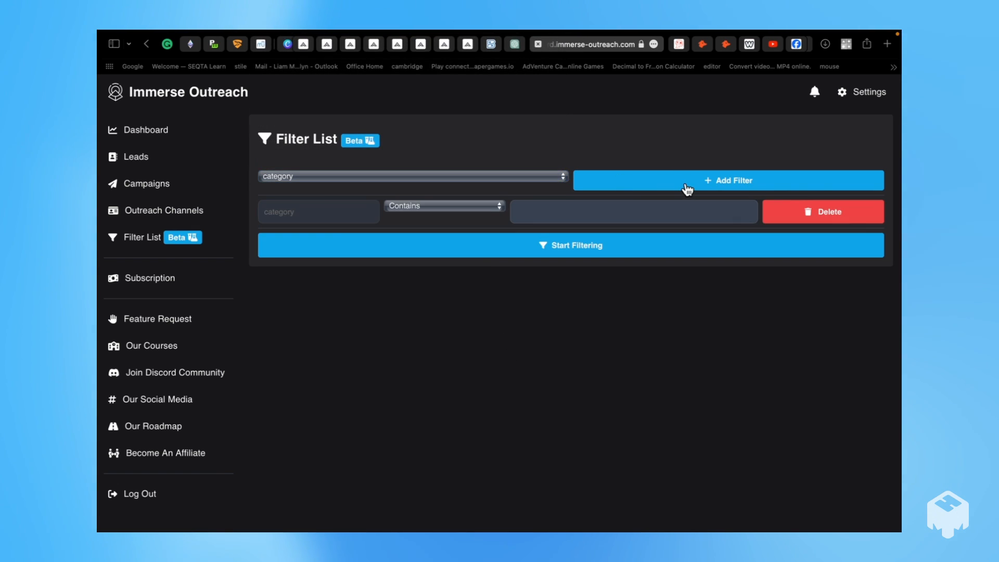
{"action": "left_click", "coordinate": [470, 205]}
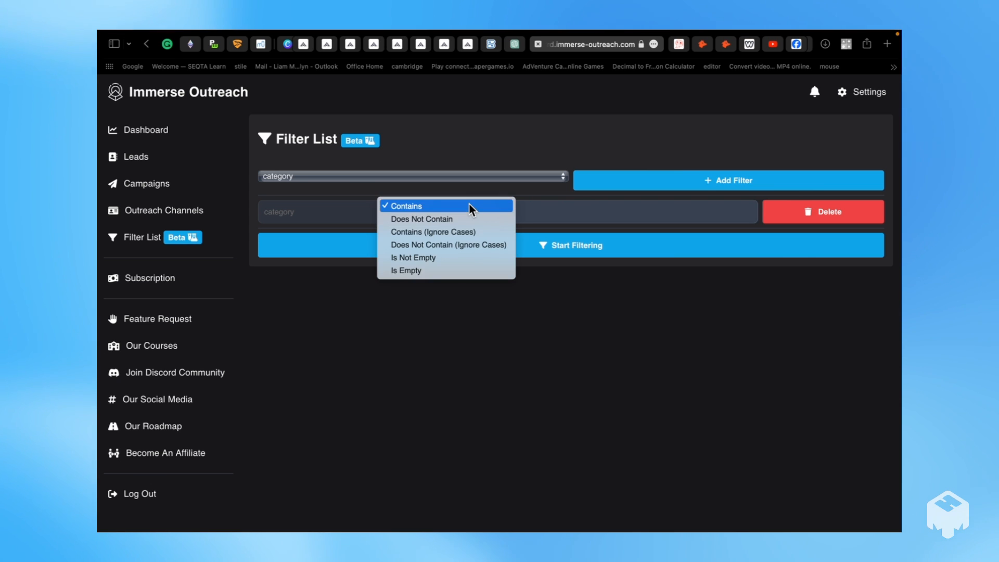
{"action": "left_click", "coordinate": [453, 234]}
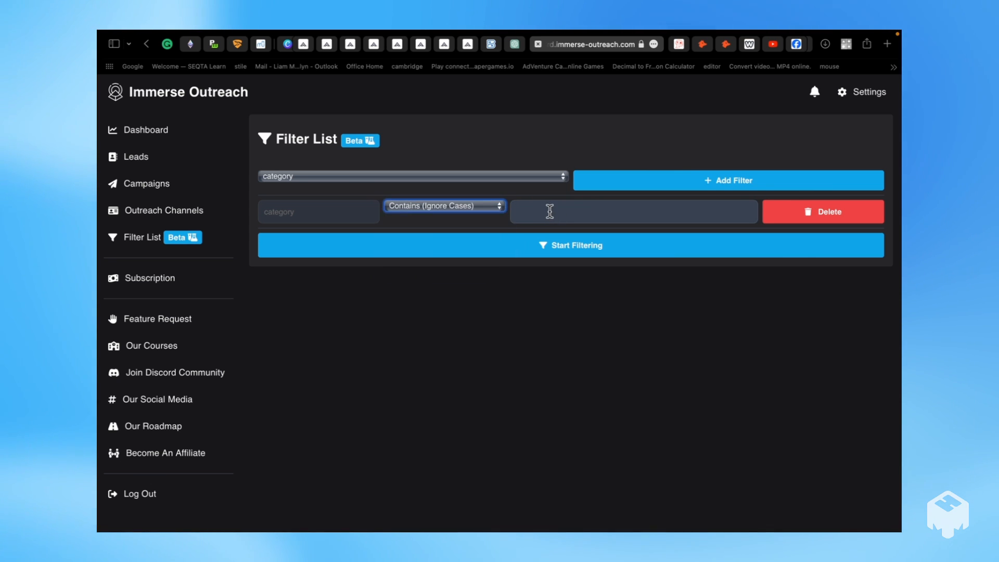
{"action": "left_click", "coordinate": [550, 212]}
{"action": "type", "text": "creatiuve"}
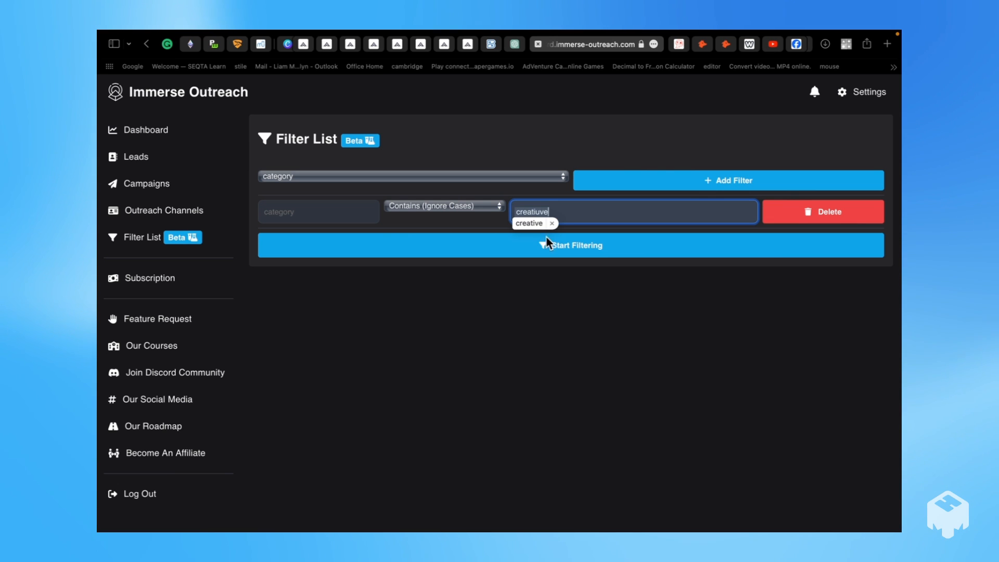
{"action": "type", "text": " agency"}
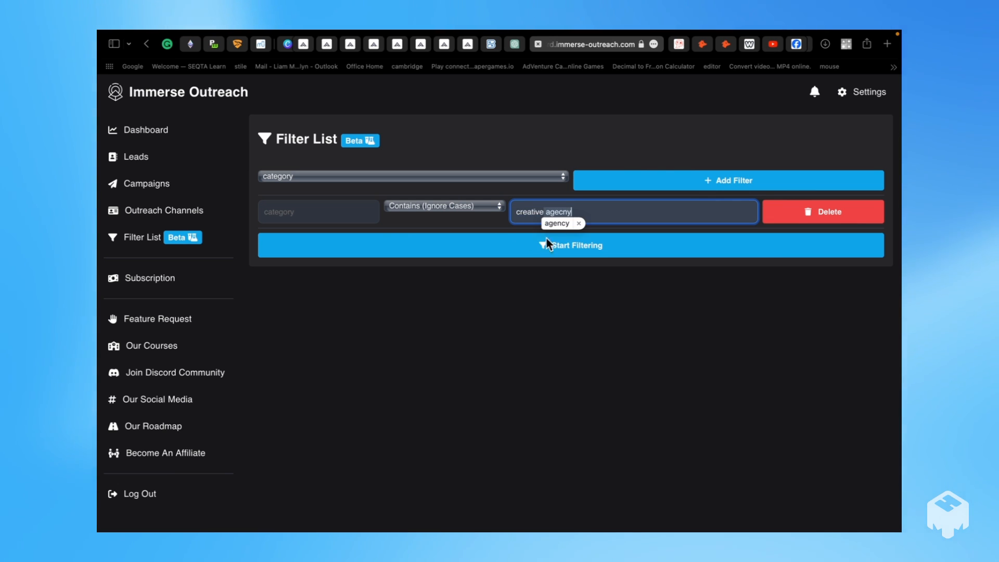
Step: Replace the category filter with a media_count filter set to Bigger Than 50
{"action": "left_click", "coordinate": [845, 221]}
{"action": "left_click", "coordinate": [455, 176]}
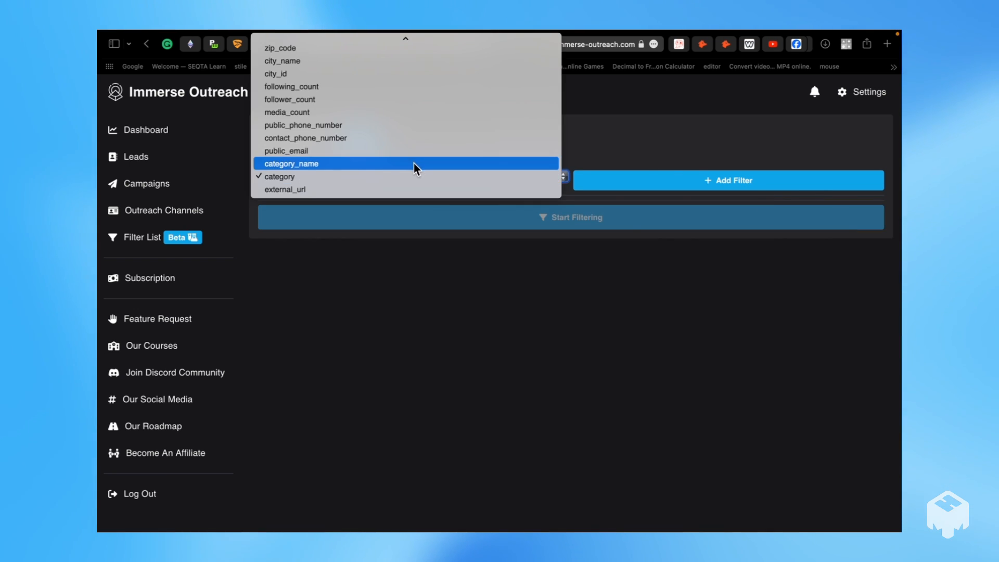
{"action": "left_click", "coordinate": [396, 114]}
{"action": "left_click", "coordinate": [623, 186]}
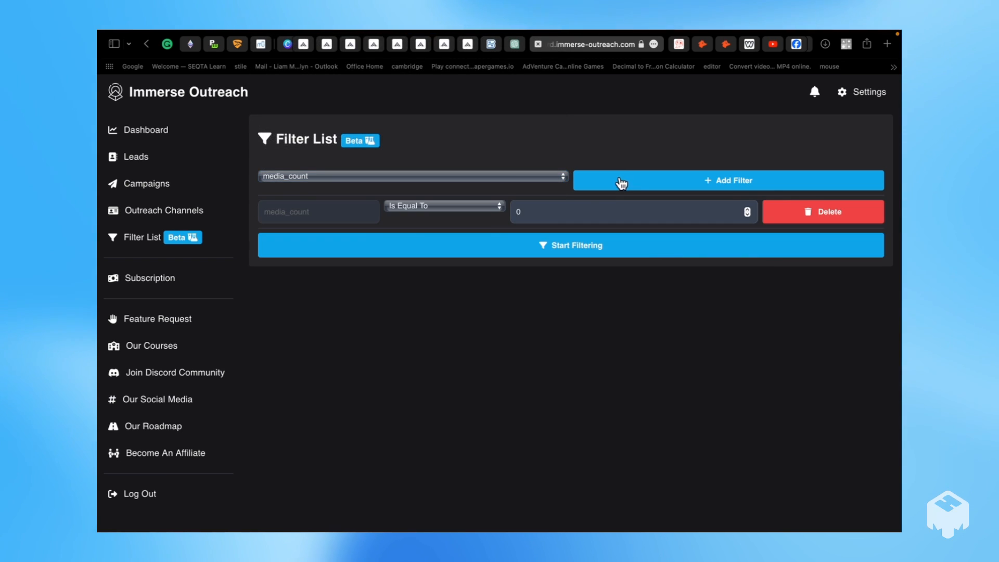
{"action": "left_click", "coordinate": [574, 217]}
{"action": "key", "text": "BackSpace"}
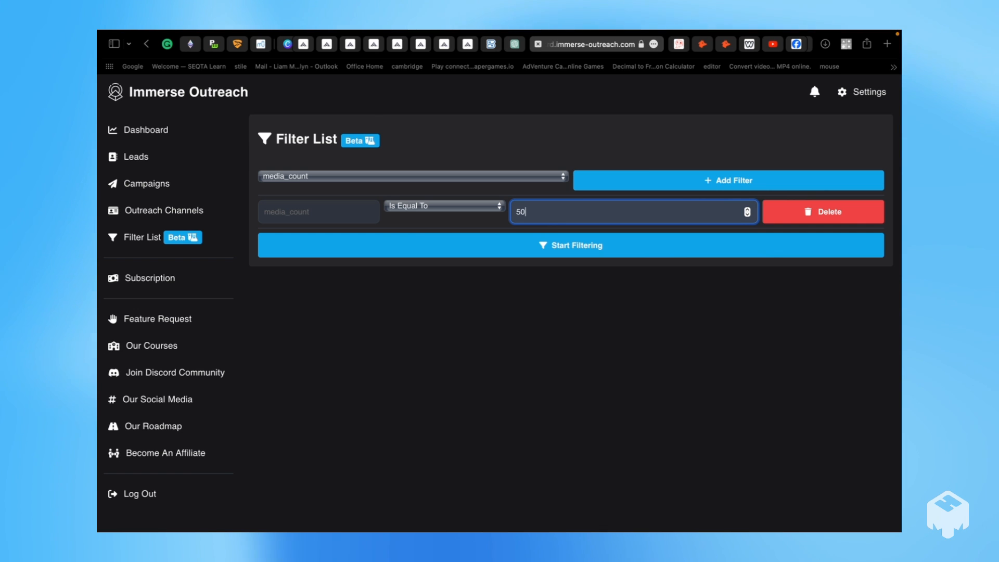
{"action": "left_click", "coordinate": [413, 207]}
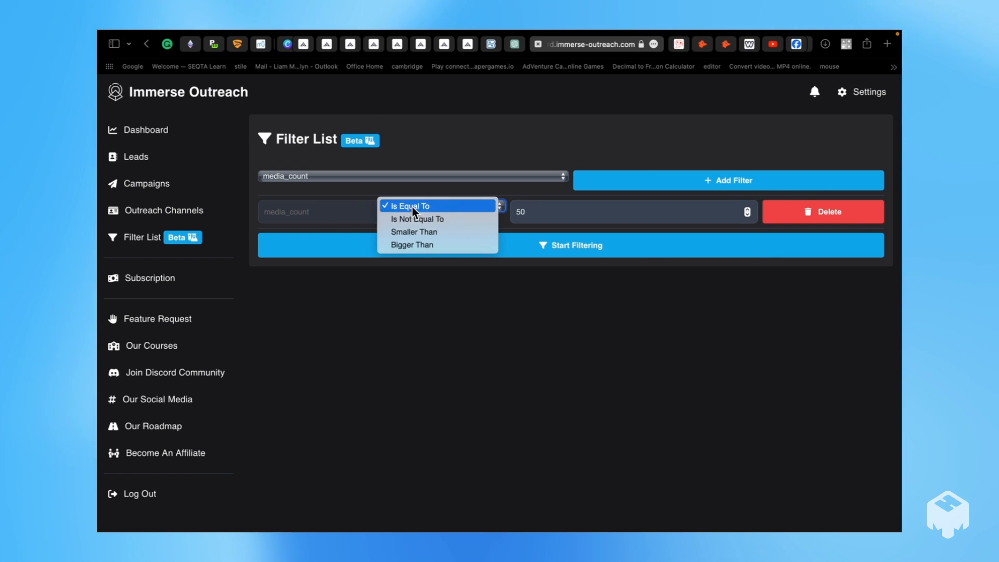
{"action": "left_click", "coordinate": [416, 245]}
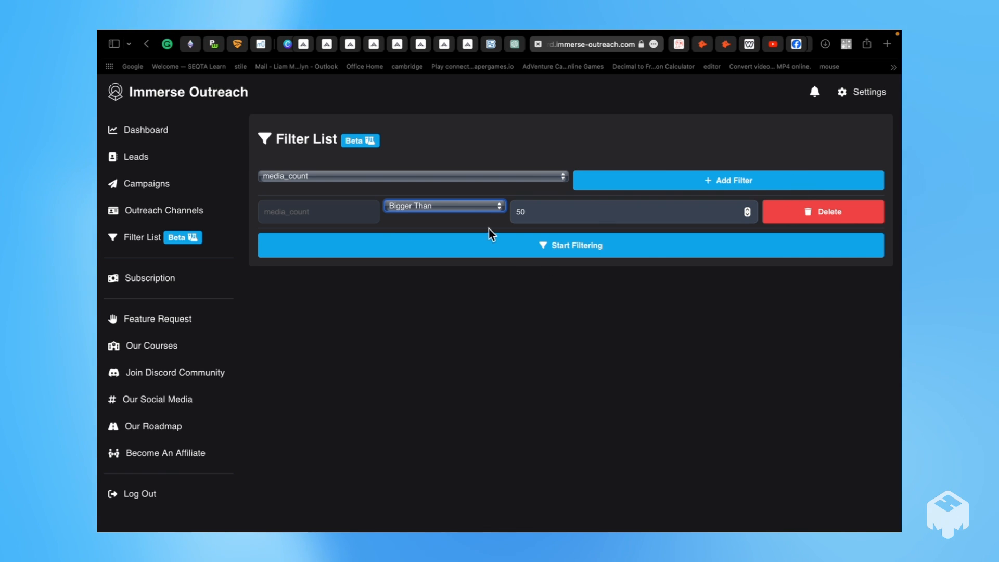
Step: Replace the media_count filter with two follower_count filters, clearing the value of the first one
{"action": "left_click", "coordinate": [523, 174]}
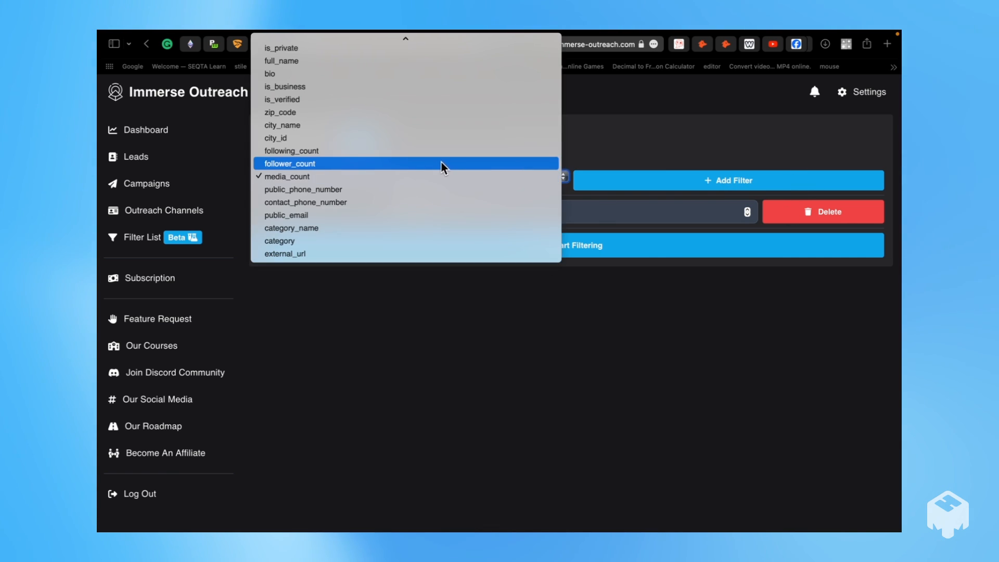
{"action": "left_click", "coordinate": [623, 280]}
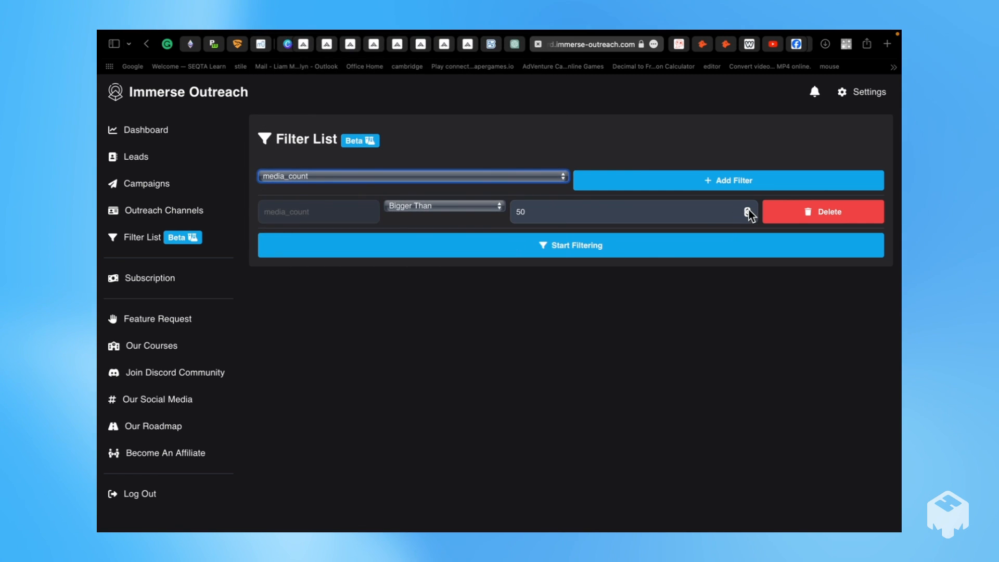
{"action": "left_click", "coordinate": [777, 217]}
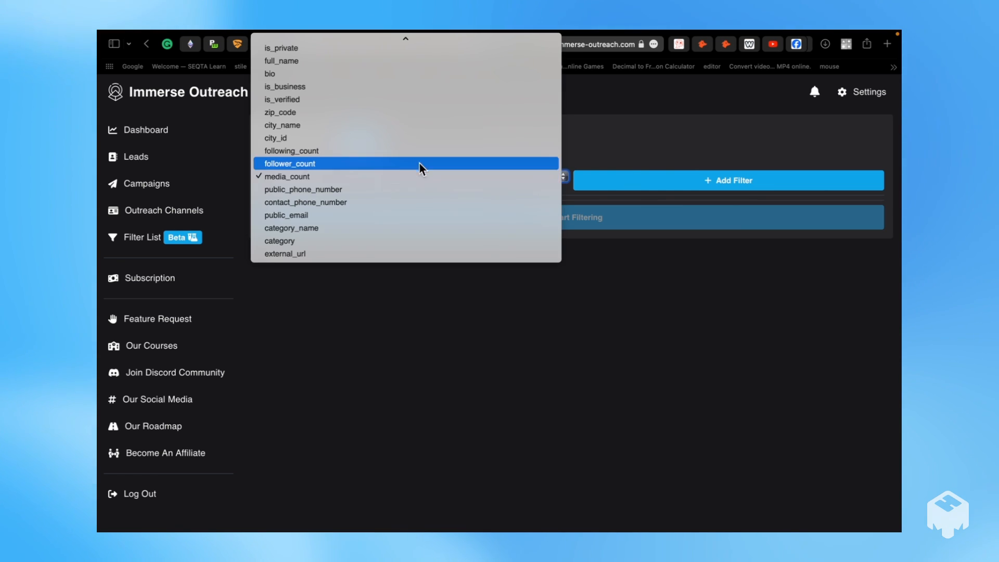
{"action": "left_click", "coordinate": [414, 163]}
{"action": "left_click", "coordinate": [624, 186]}
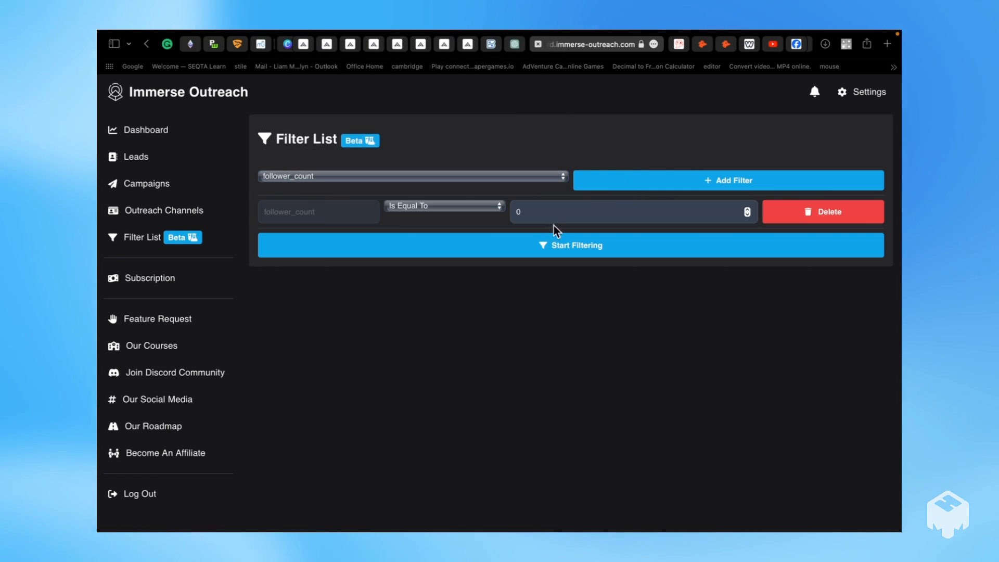
{"action": "left_click", "coordinate": [540, 212]}
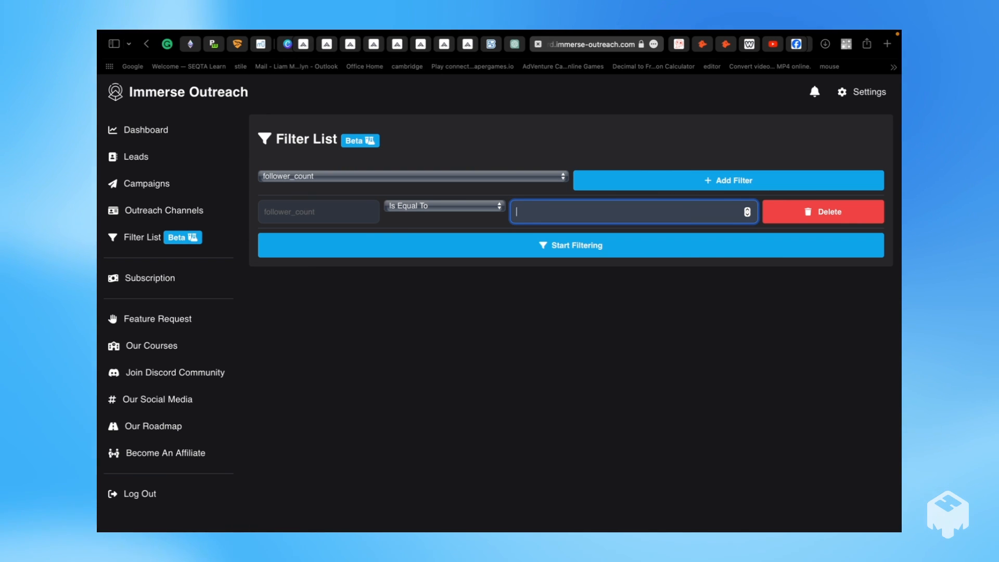
{"action": "left_click", "coordinate": [416, 176]}
{"action": "left_click", "coordinate": [689, 190]}
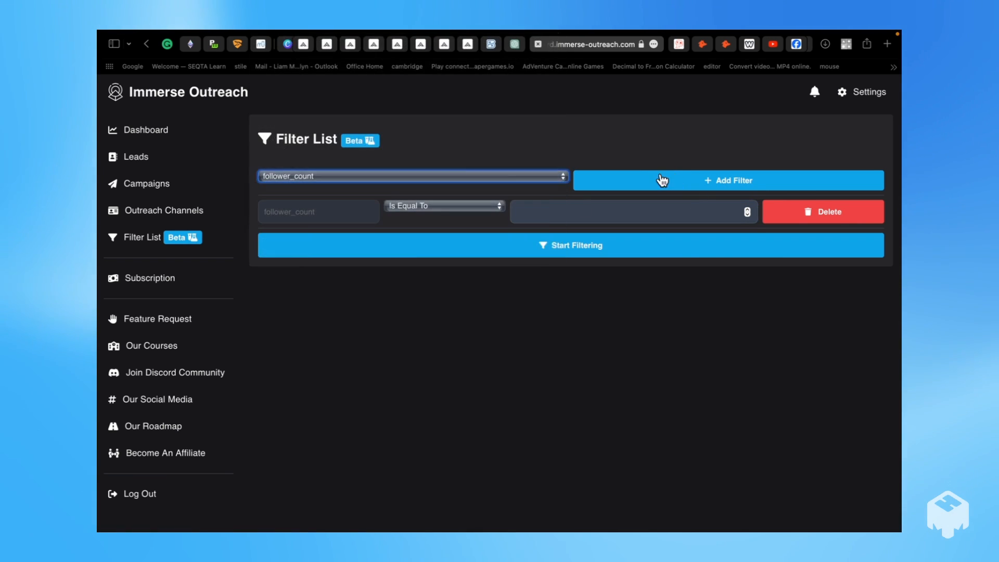
{"action": "left_click", "coordinate": [689, 189]}
Step: Set the first follower_count filter to Bigger Than 500 and the second to Smaller Than 10000, and delete both
{"action": "left_click", "coordinate": [405, 200]}
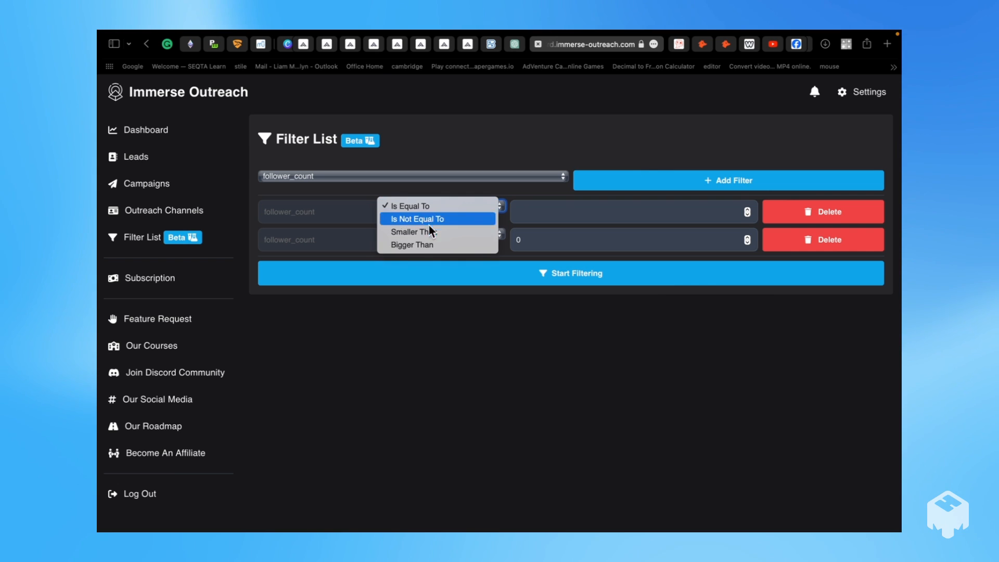
{"action": "left_click", "coordinate": [429, 248]}
{"action": "left_click", "coordinate": [451, 239]}
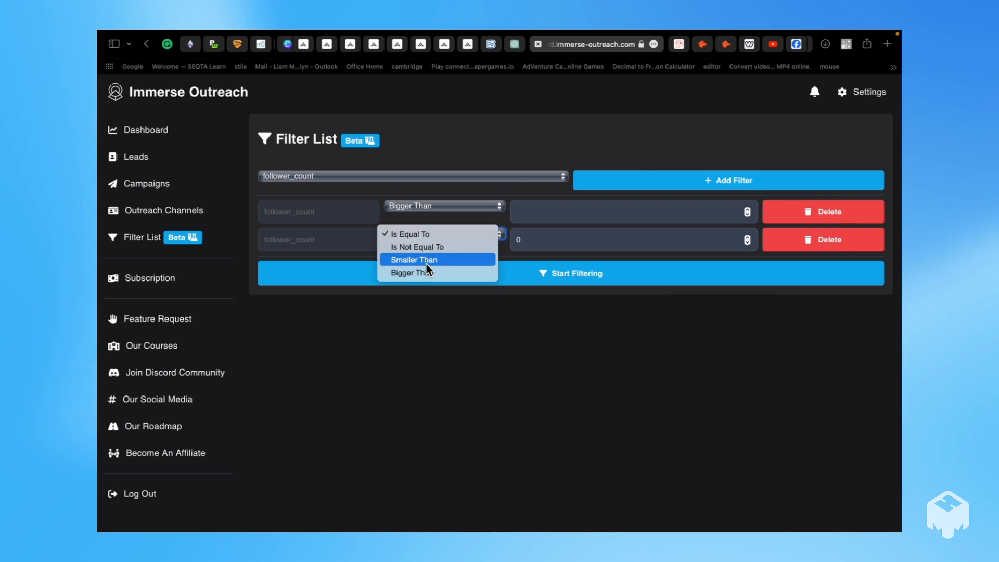
{"action": "left_click", "coordinate": [426, 261]}
{"action": "left_click", "coordinate": [533, 238]}
{"action": "key", "text": "BackSpace"}
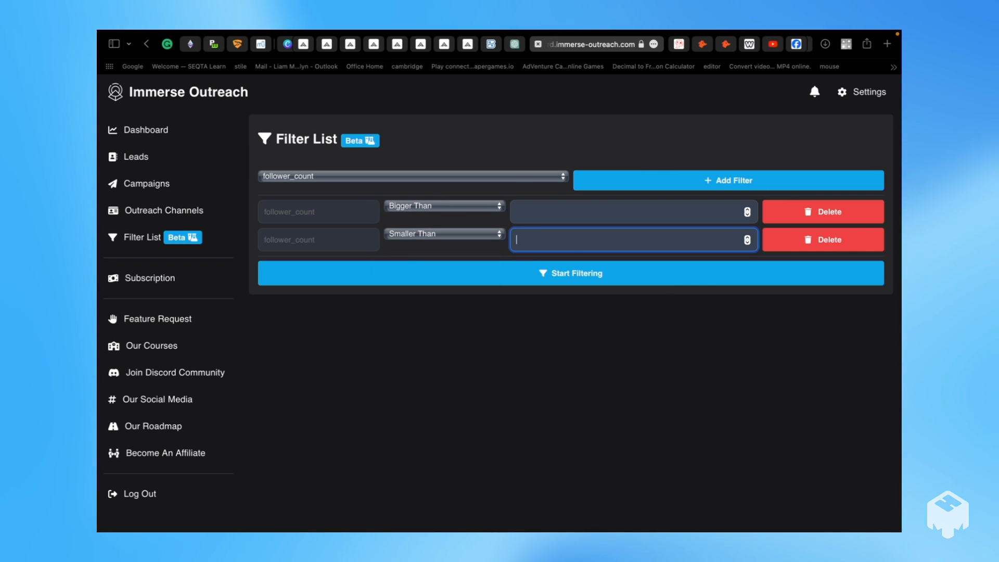
{"action": "type", "text": "10000"}
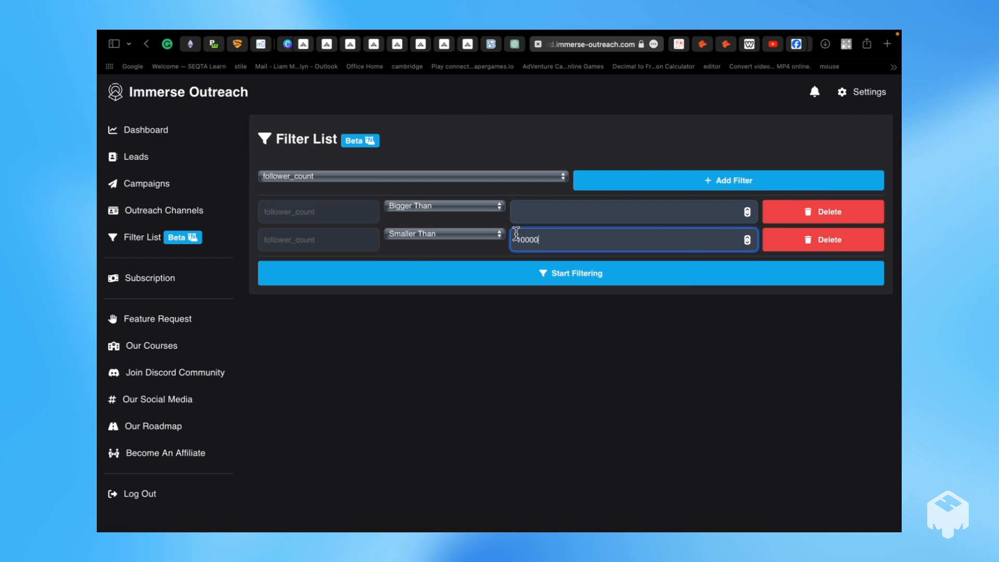
{"action": "left_click", "coordinate": [544, 218]}
{"action": "type", "text": "500"}
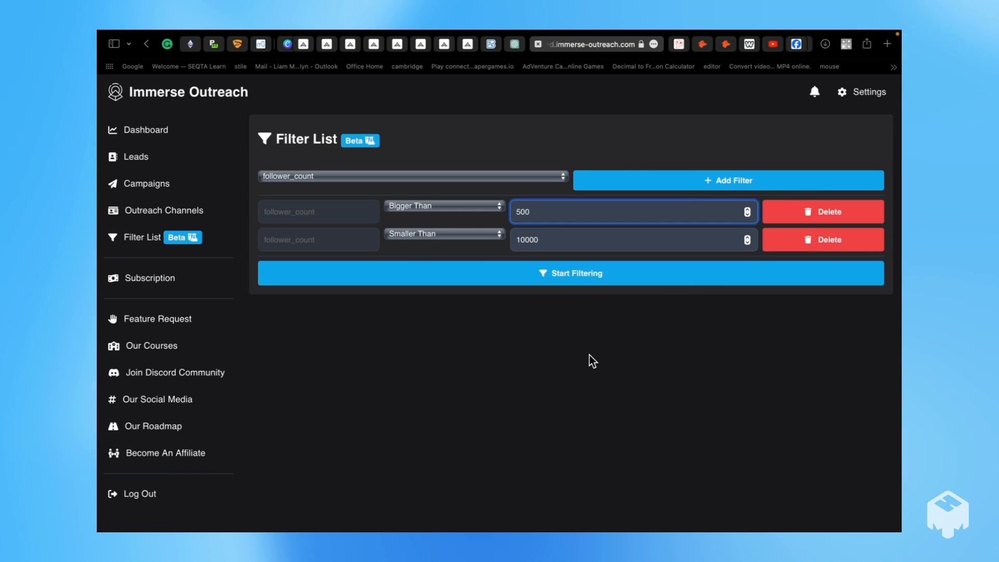
{"action": "left_click", "coordinate": [827, 212]}
{"action": "left_click", "coordinate": [826, 212]}
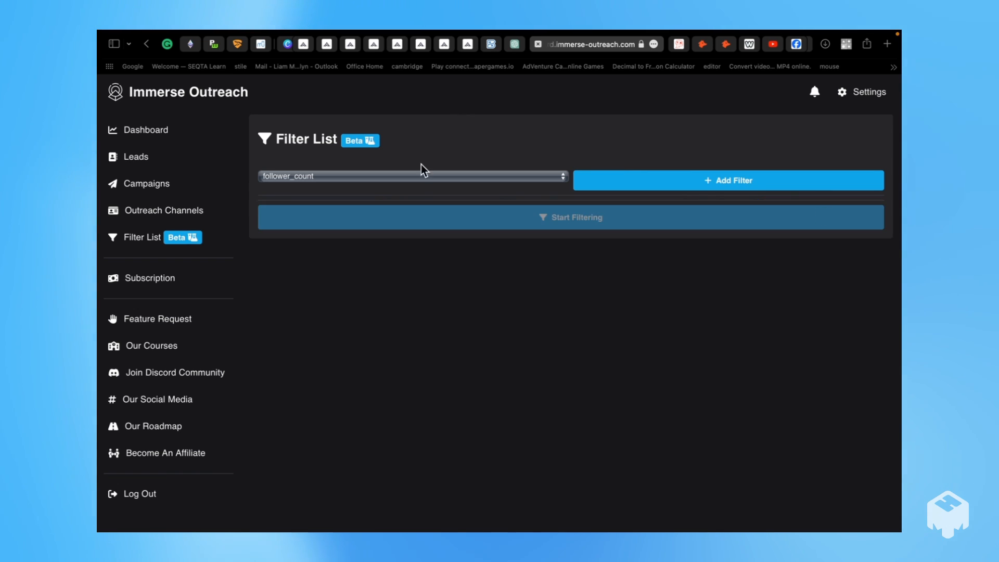
Step: Add seven city_name filters to the filter list
{"action": "left_click", "coordinate": [410, 178]}
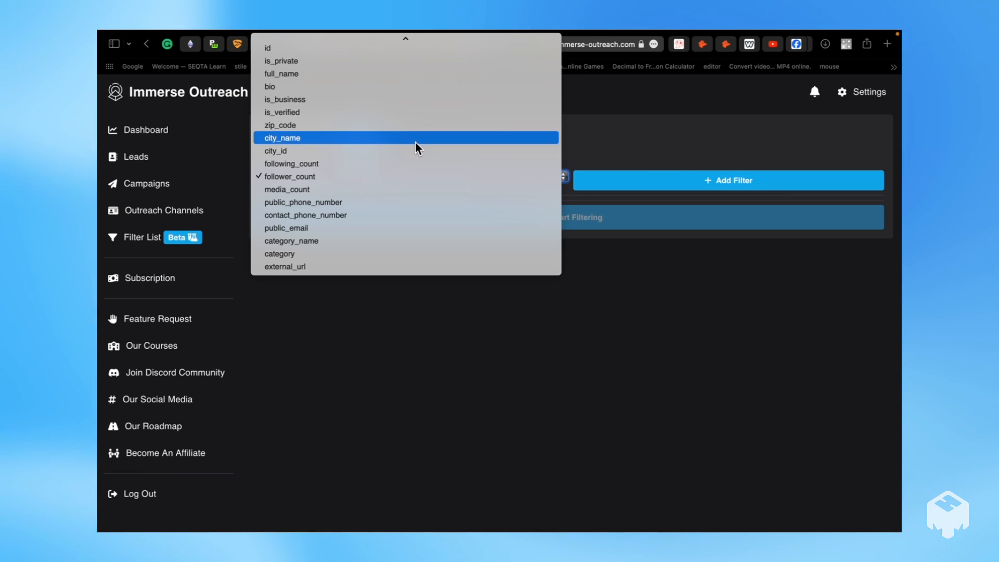
{"action": "left_click", "coordinate": [415, 141]}
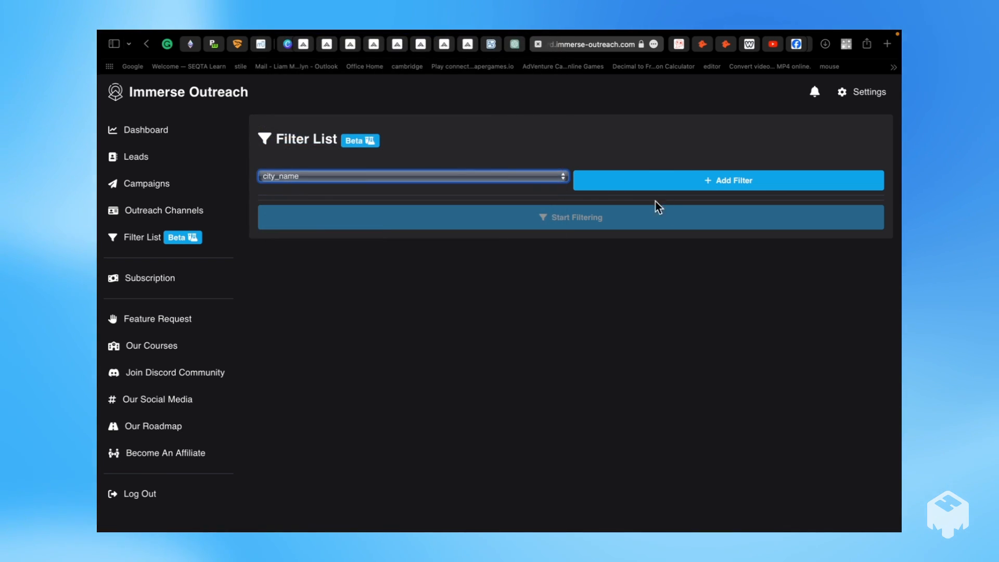
{"action": "left_click", "coordinate": [633, 185]}
{"action": "left_click", "coordinate": [632, 186]}
{"action": "left_click", "coordinate": [633, 186]}
{"action": "left_click", "coordinate": [632, 186]}
{"action": "left_click", "coordinate": [633, 186]}
{"action": "left_click", "coordinate": [633, 185]}
{"action": "left_click", "coordinate": [633, 186]}
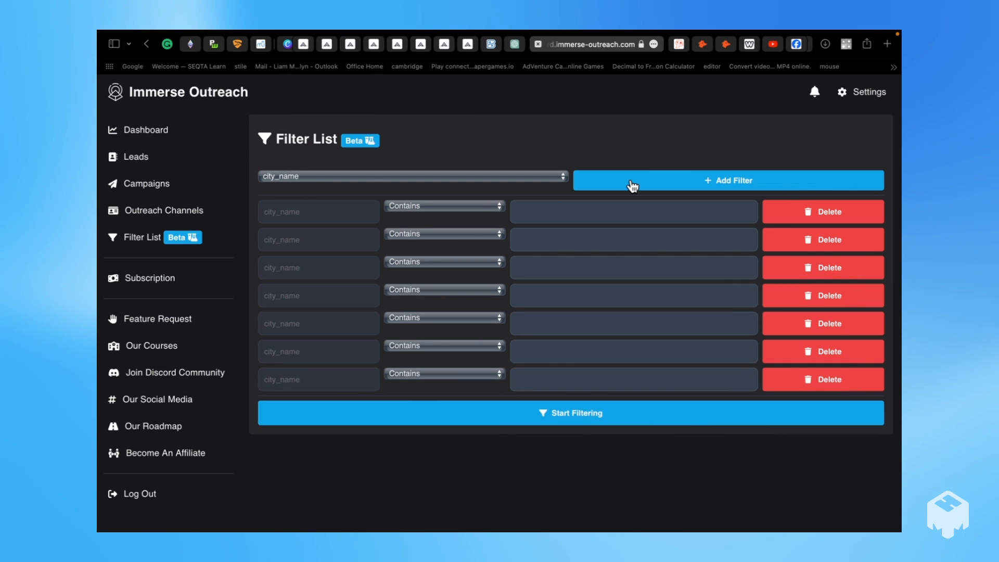
Step: Delete all seven city_name filters from the filter list
{"action": "left_click", "coordinate": [538, 214]}
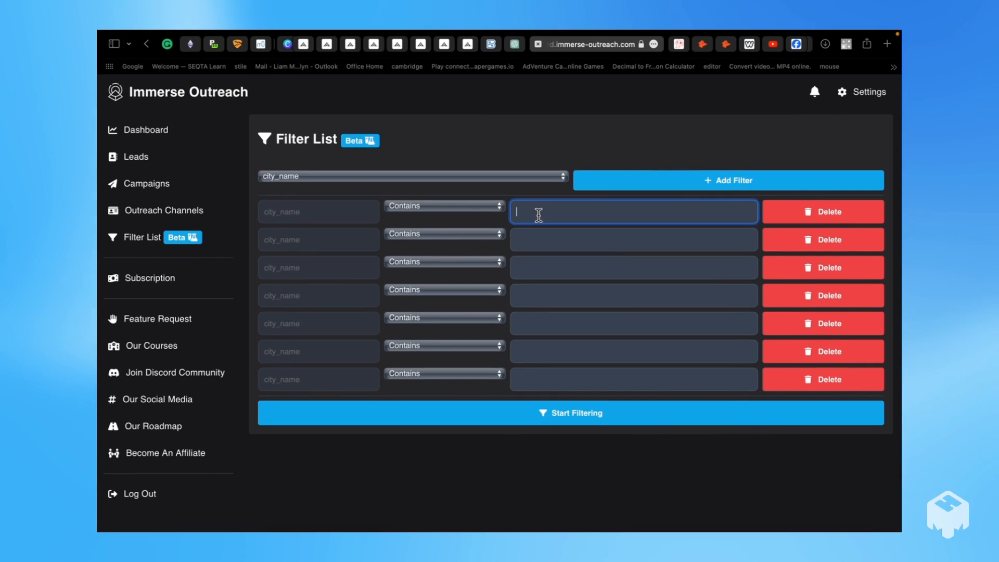
{"action": "left_click", "coordinate": [556, 386]}
{"action": "left_click", "coordinate": [556, 324]}
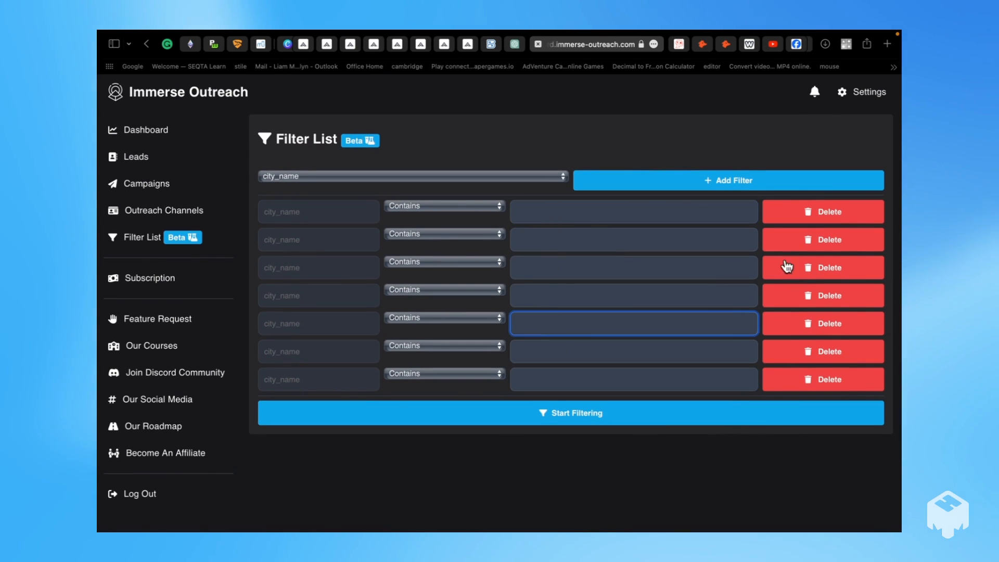
{"action": "left_click", "coordinate": [810, 212]}
{"action": "left_click", "coordinate": [810, 212]}
{"action": "left_click", "coordinate": [811, 212]}
{"action": "left_click", "coordinate": [810, 213]}
{"action": "left_click", "coordinate": [810, 212]}
{"action": "left_click", "coordinate": [811, 213]}
{"action": "left_click", "coordinate": [811, 213]}
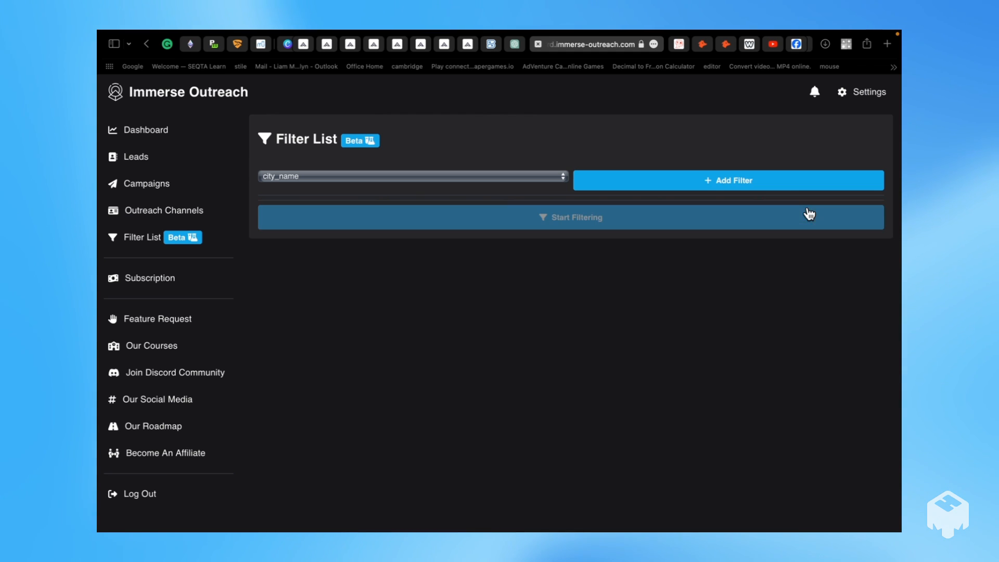
Step: Add an is_verified filter, choose False as its value, and delete the filter
{"action": "left_click", "coordinate": [394, 175]}
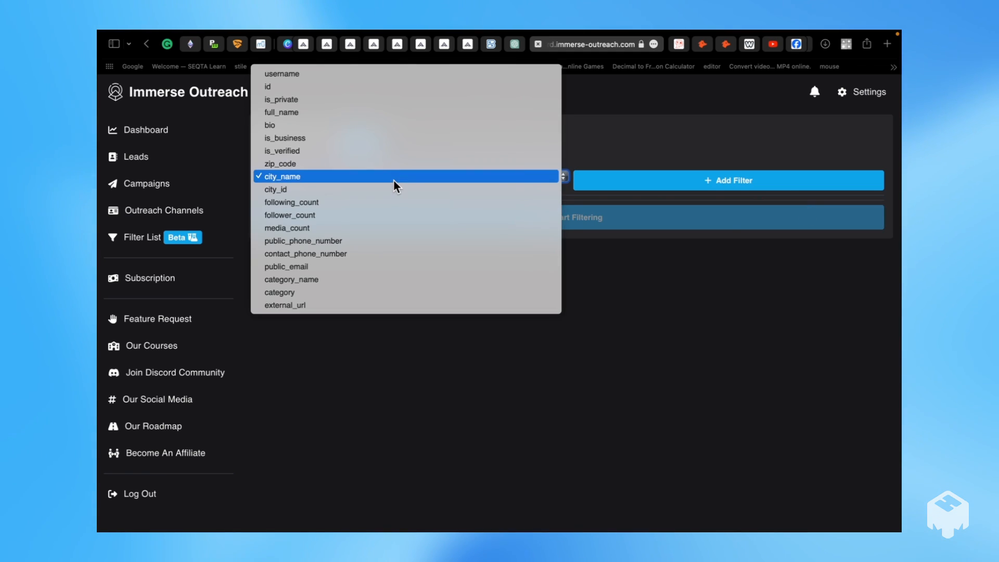
{"action": "left_click", "coordinate": [382, 164]}
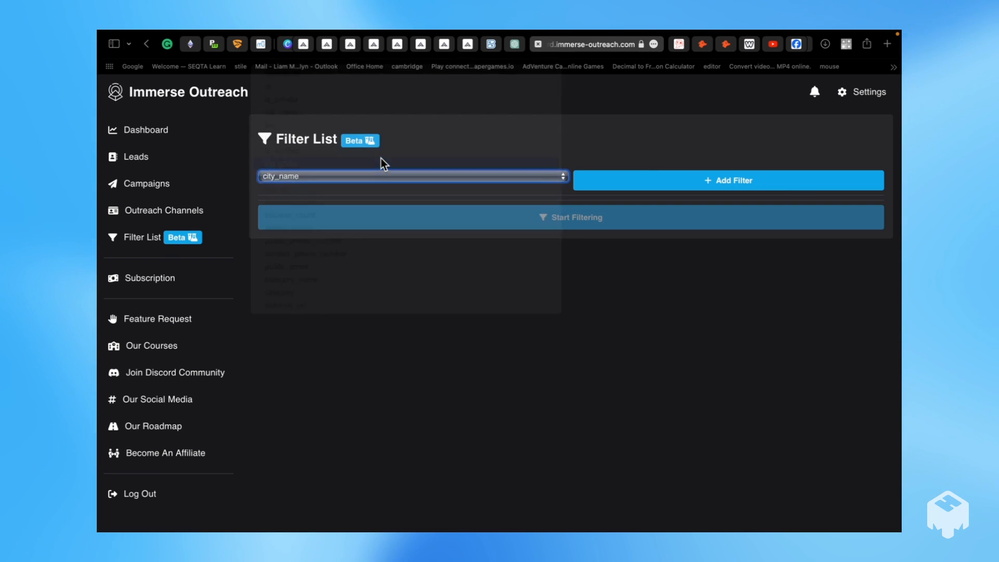
{"action": "left_click", "coordinate": [376, 180]}
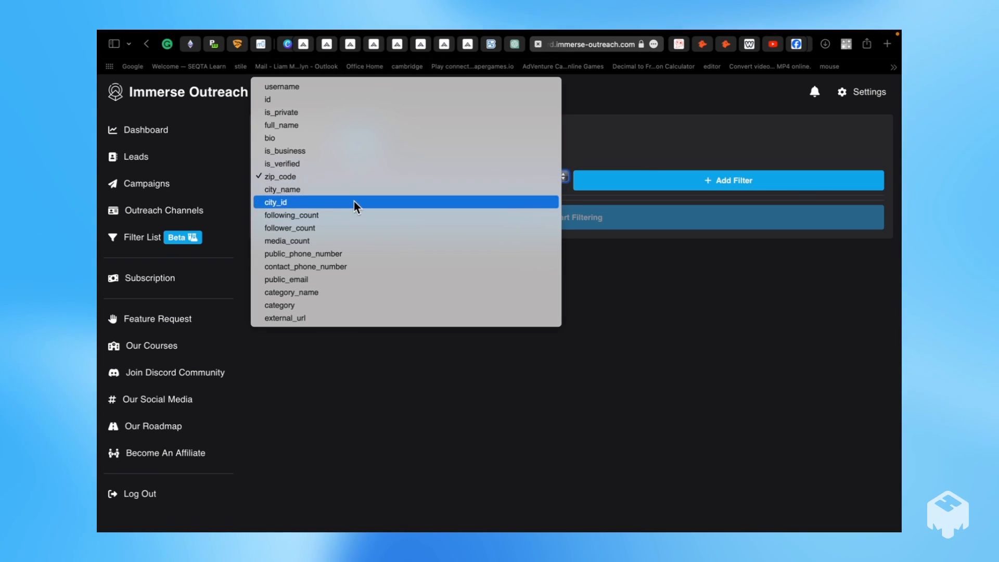
{"action": "left_click", "coordinate": [345, 172]}
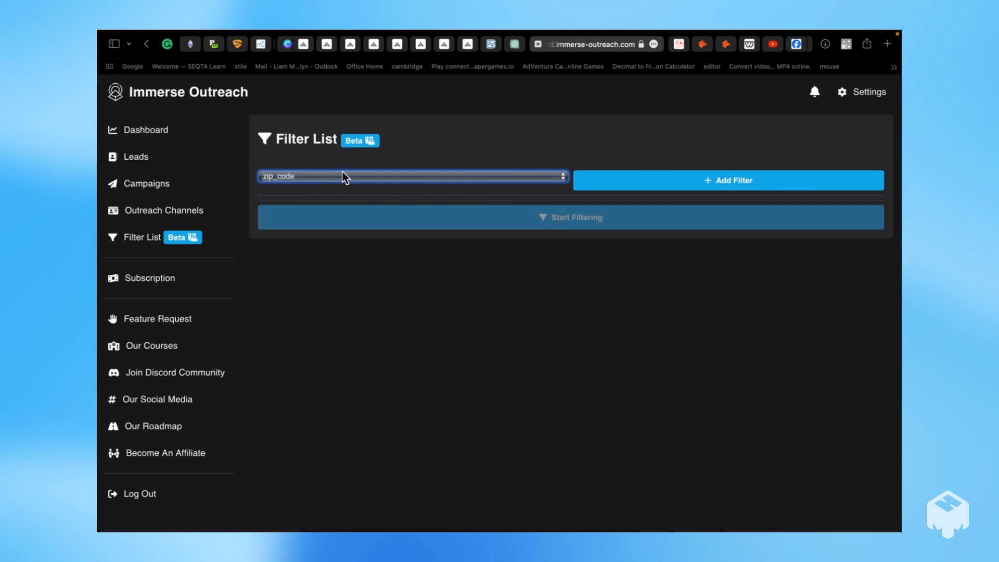
{"action": "left_click", "coordinate": [344, 175]}
{"action": "left_click", "coordinate": [339, 164]}
{"action": "left_click", "coordinate": [608, 180]}
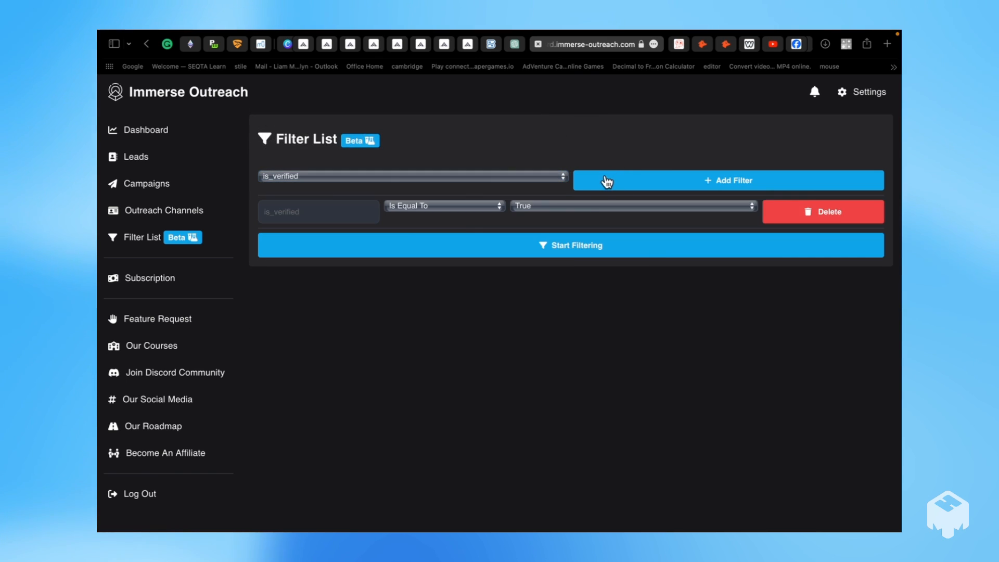
{"action": "left_click", "coordinate": [541, 205]}
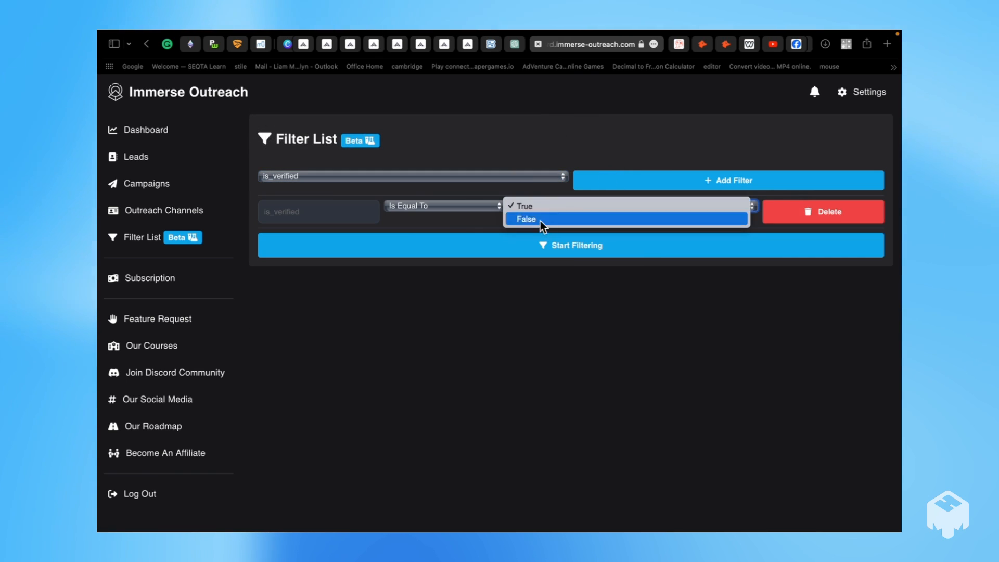
{"action": "left_click", "coordinate": [540, 220]}
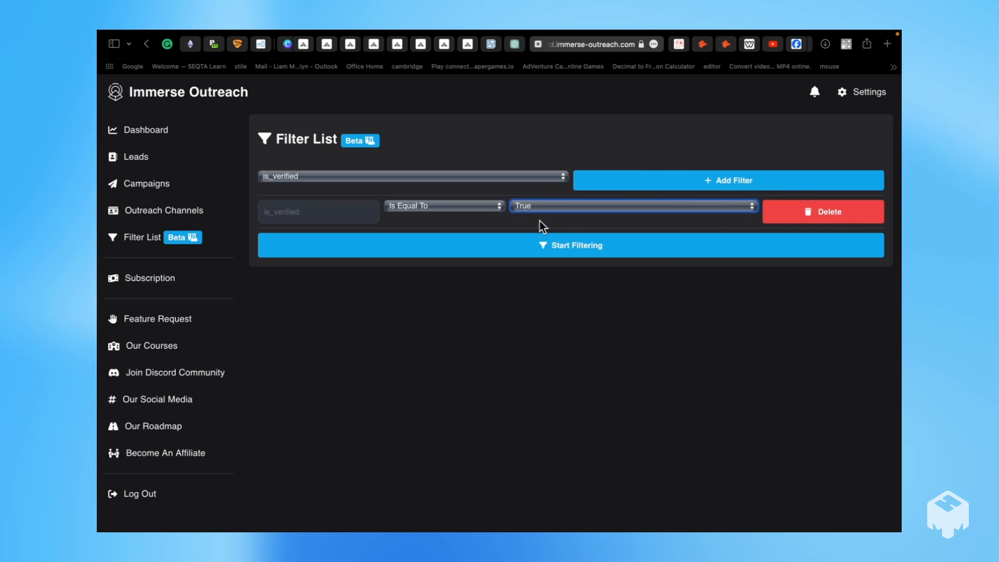
{"action": "left_click", "coordinate": [799, 225]}
Step: Add an is_business filter, view its True and False value options, and delete the filter
{"action": "left_click", "coordinate": [529, 176]}
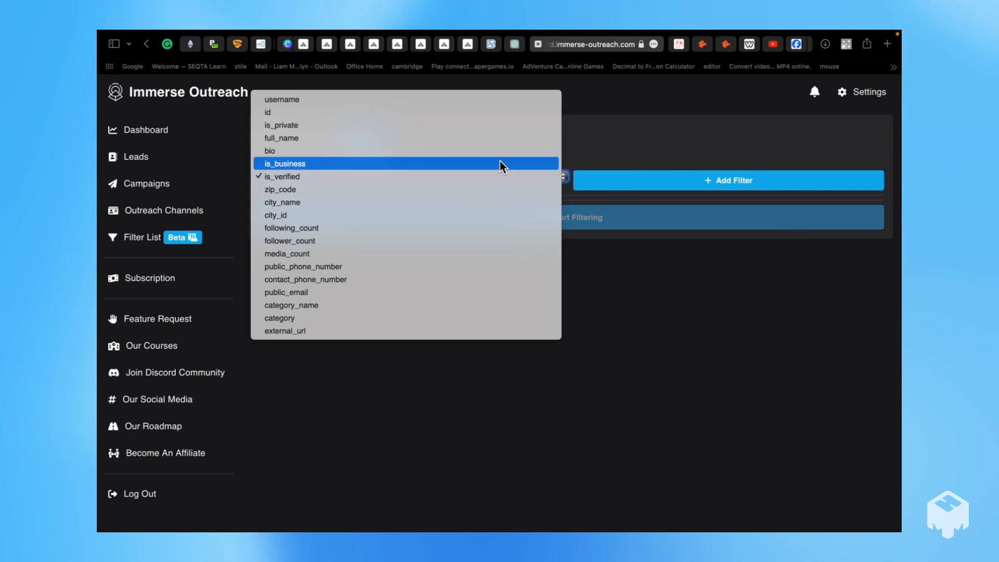
{"action": "left_click", "coordinate": [500, 163]}
{"action": "left_click", "coordinate": [607, 182]}
{"action": "left_click", "coordinate": [594, 205]}
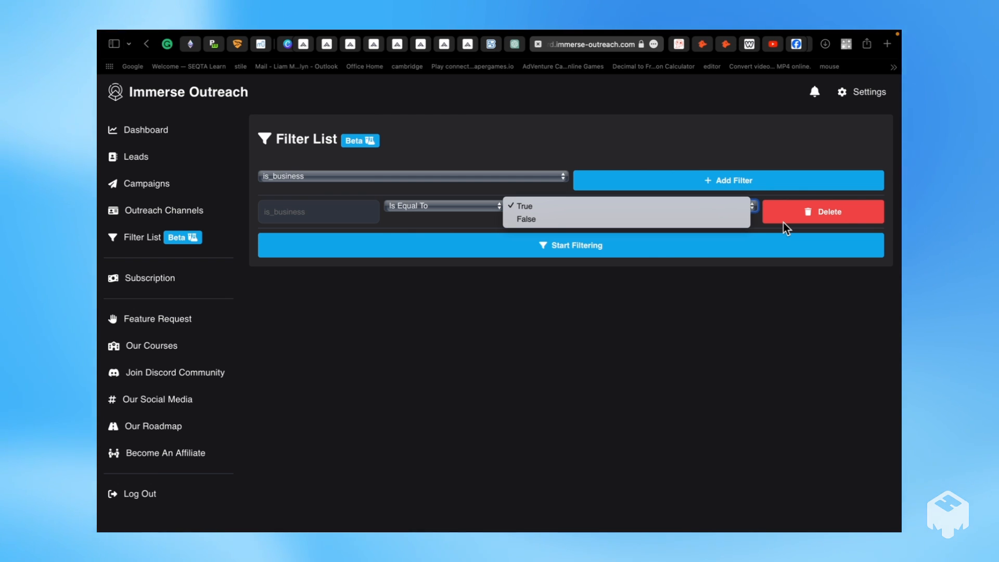
{"action": "left_click", "coordinate": [735, 296]}
{"action": "left_click", "coordinate": [786, 212]}
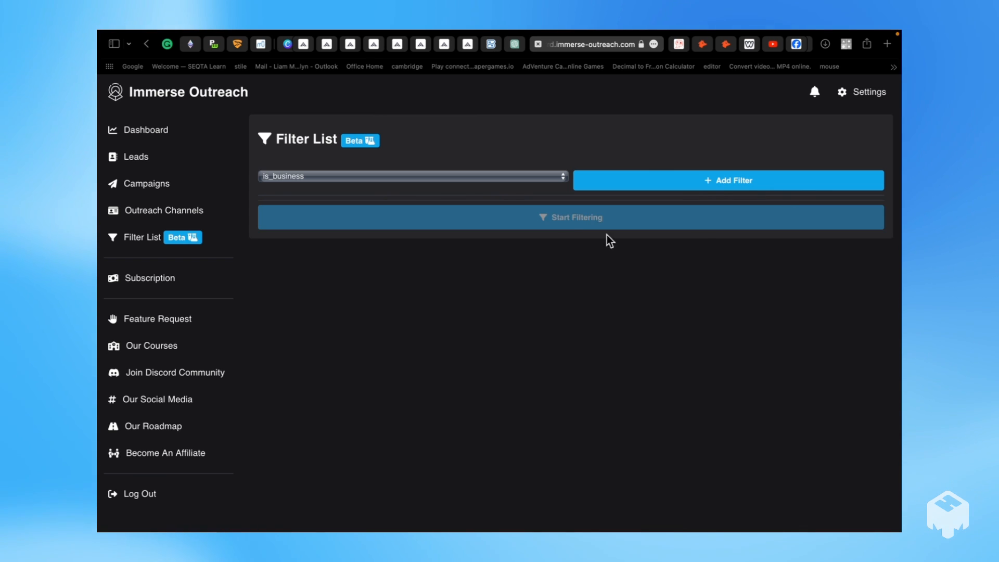
Step: Add a bio filter with the Contains condition and leave its value empty
{"action": "left_click", "coordinate": [502, 179]}
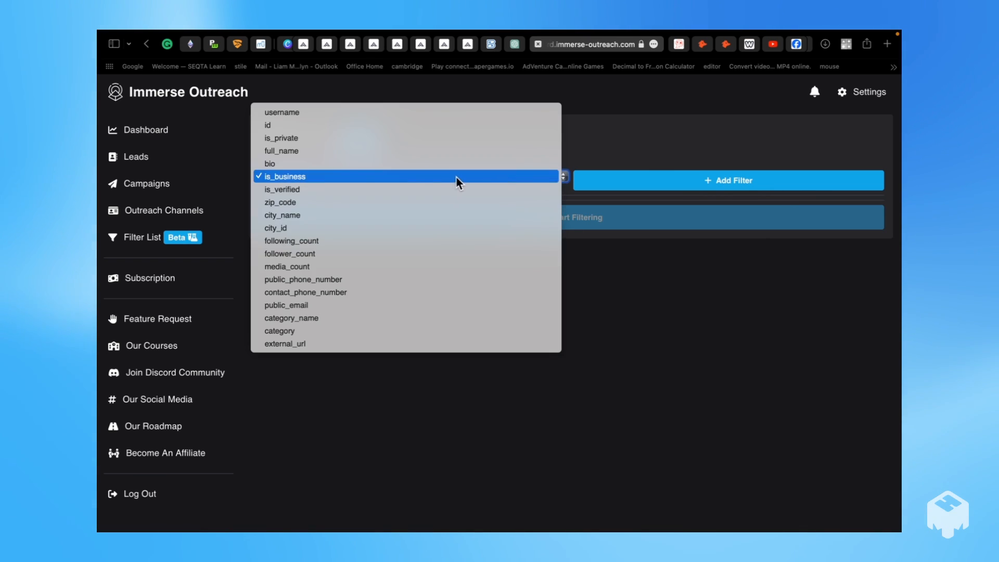
{"action": "left_click", "coordinate": [384, 167]}
{"action": "left_click", "coordinate": [608, 190]}
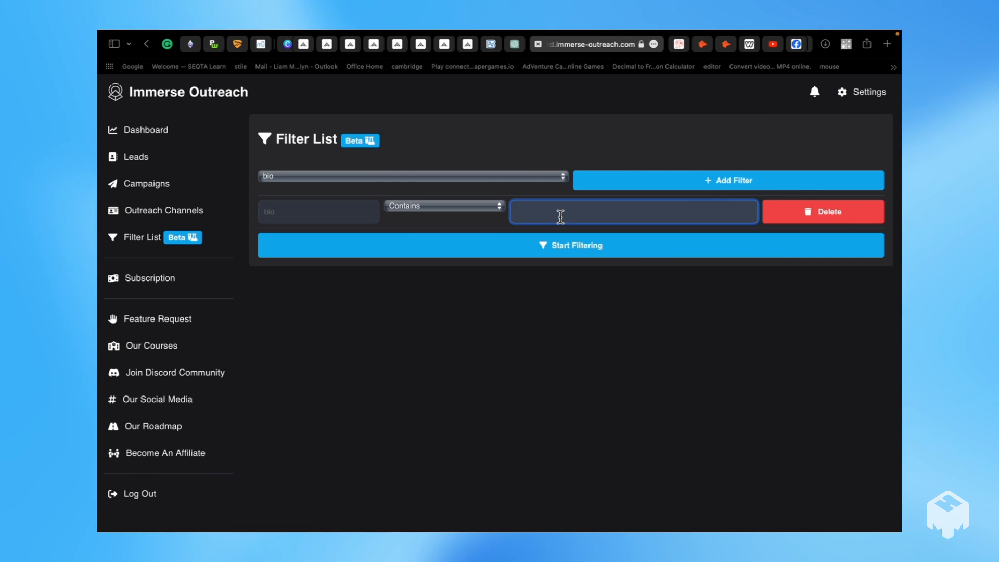
{"action": "type", "text": "c"}
{"action": "key", "text": "BackSpace"}
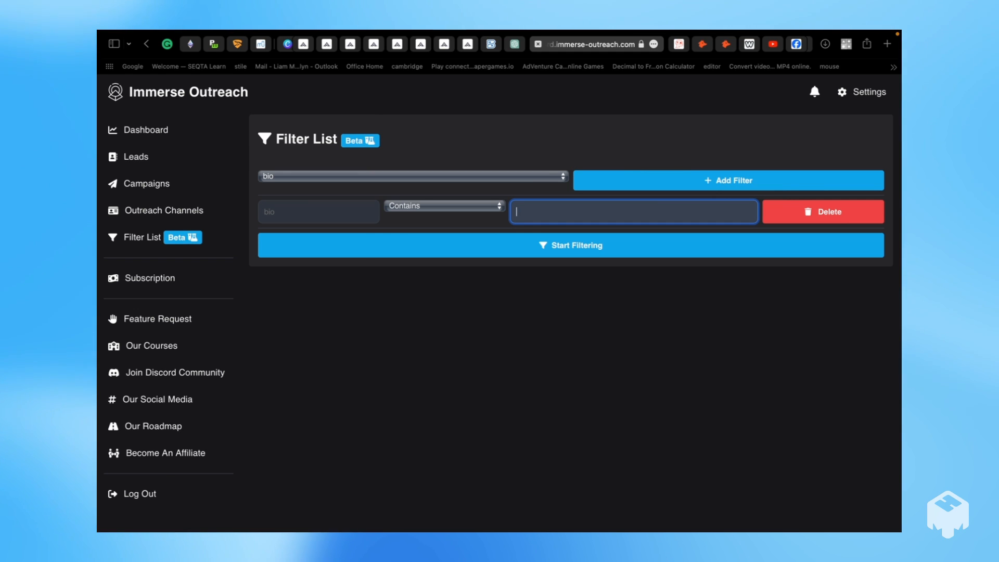
{"action": "left_click", "coordinate": [392, 176]}
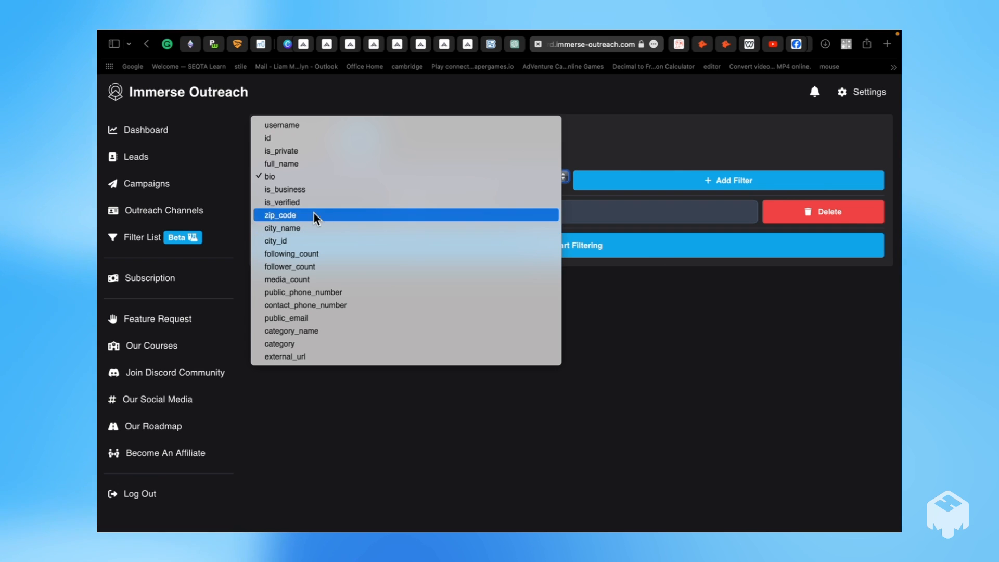
{"action": "left_click", "coordinate": [661, 317]}
{"action": "left_click", "coordinate": [567, 206]}
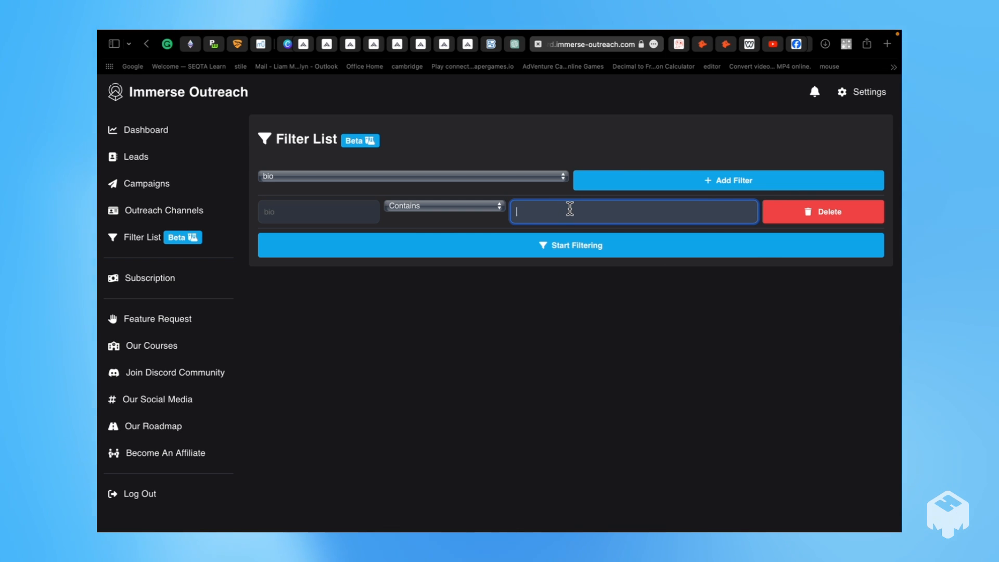
Step: Switch to Numbers and open the exported lead spreadsheet 5646bae3-765d-402a-9b84-8b7ab543df10
{"action": "mouse_move", "coordinate": [648, 529]}
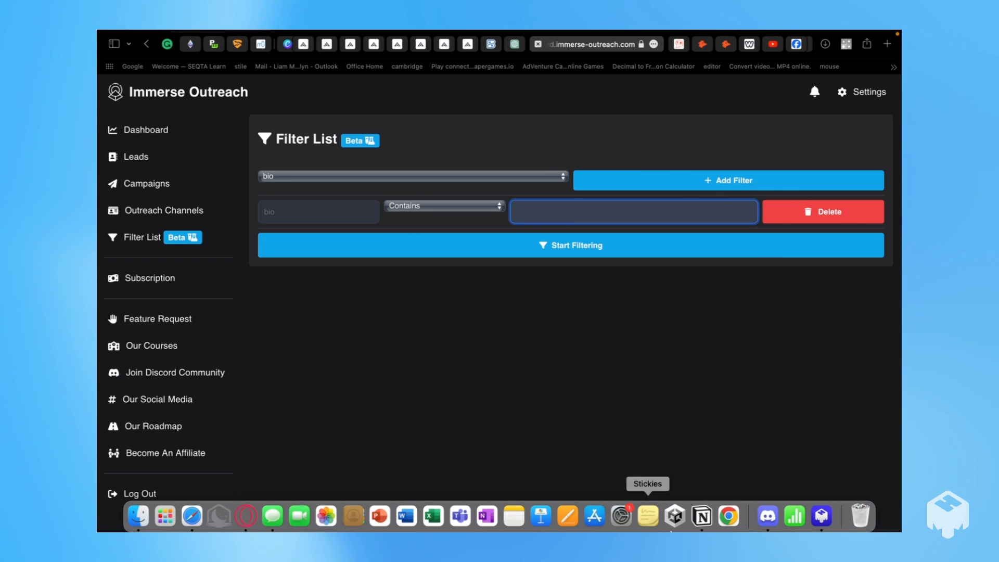
{"action": "right_click", "coordinate": [790, 514]}
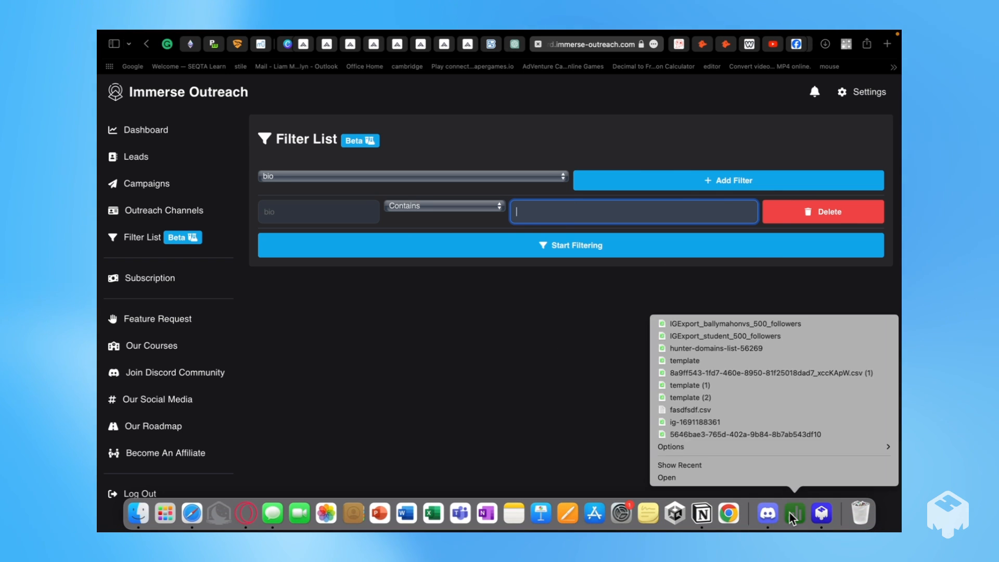
{"action": "left_click", "coordinate": [744, 435]}
{"action": "mouse_move", "coordinate": [729, 528]}
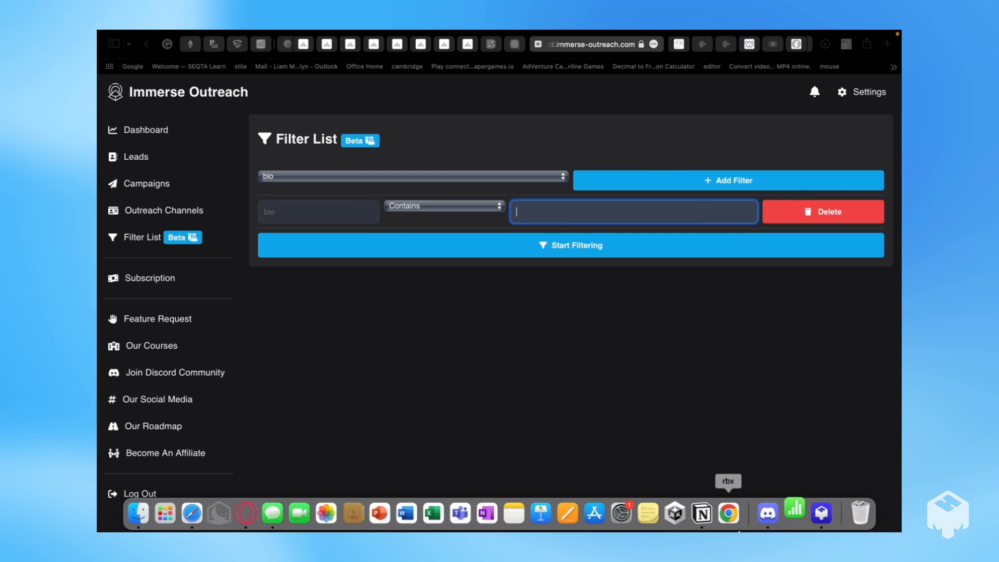
{"action": "left_click", "coordinate": [802, 518]}
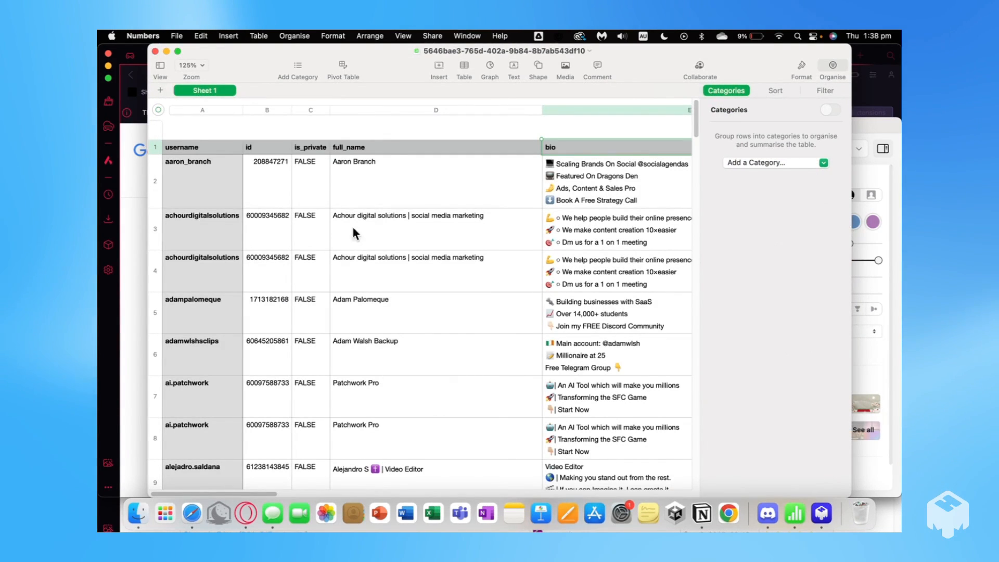
Step: Examine the bio column for the leads in rows 2 to 6 and compare it with the bio filter
{"action": "scroll", "coordinate": [404, 234], "scroll_direction": "right", "scroll_amount": 5}
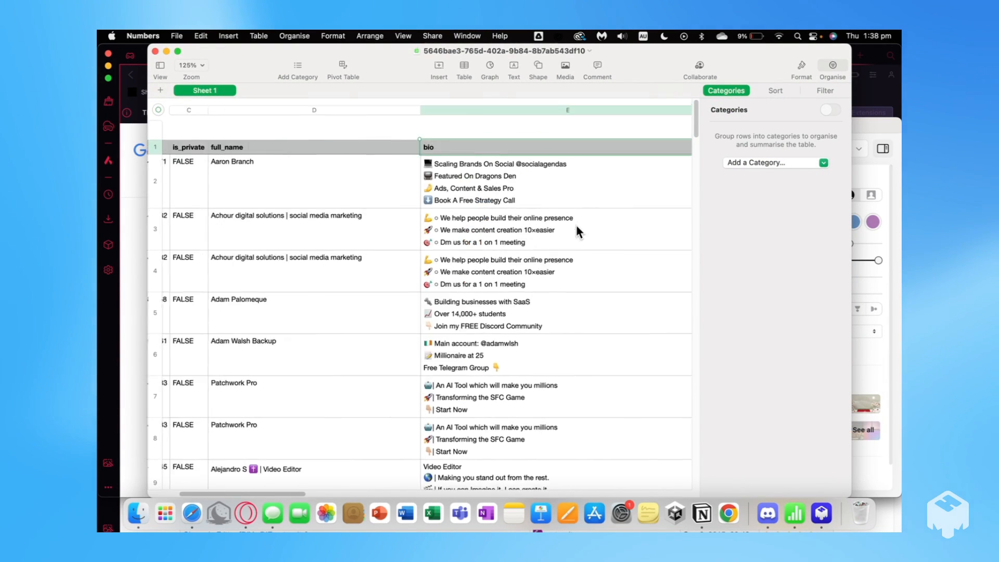
{"action": "left_click", "coordinate": [542, 200]}
{"action": "left_click", "coordinate": [544, 240]}
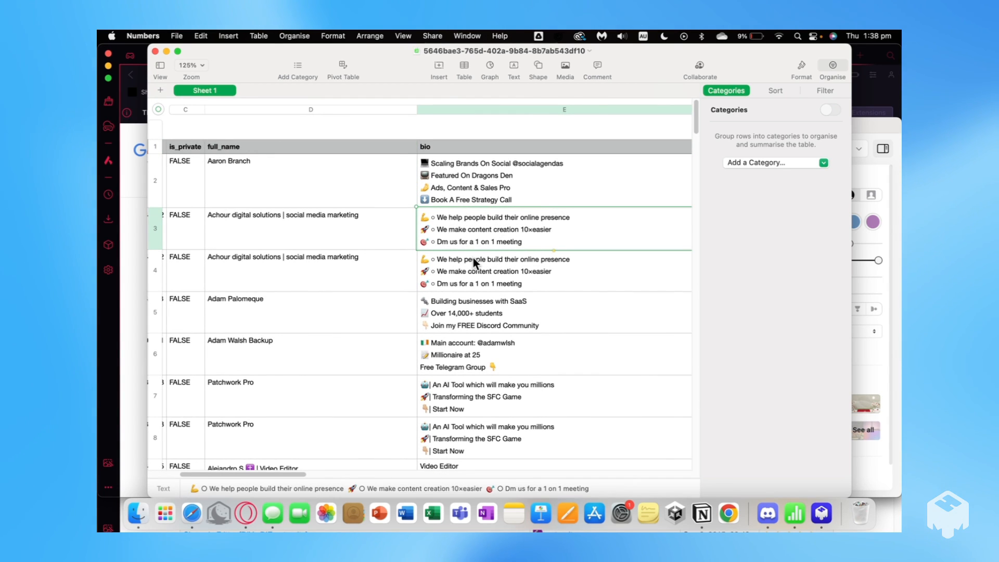
{"action": "left_click", "coordinate": [492, 281]}
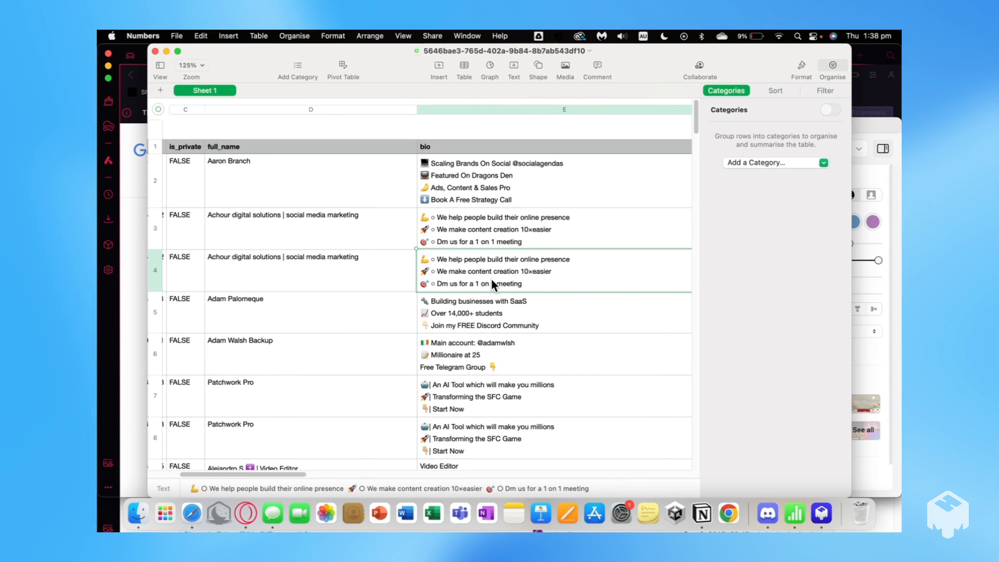
{"action": "left_click", "coordinate": [544, 316]}
{"action": "key", "text": "ctrl+Right"}
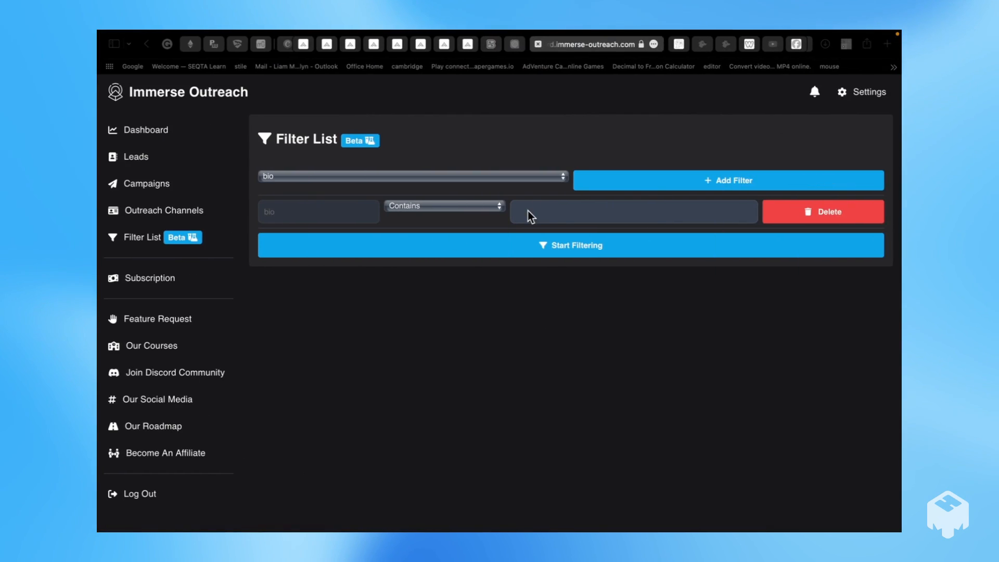
{"action": "key", "text": "ctrl+Left"}
{"action": "left_click", "coordinate": [514, 356]}
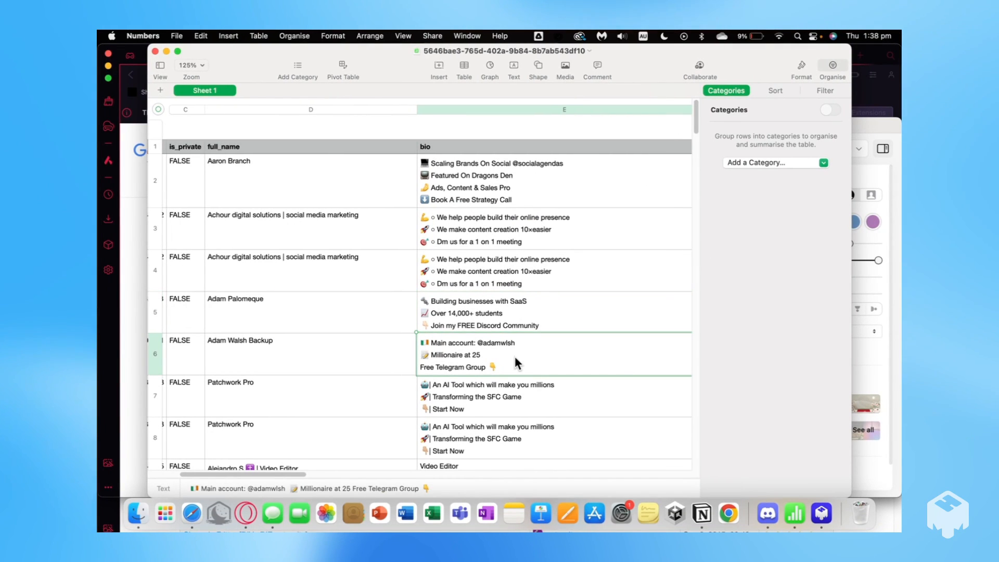
{"action": "key", "text": "ctrl+Right"}
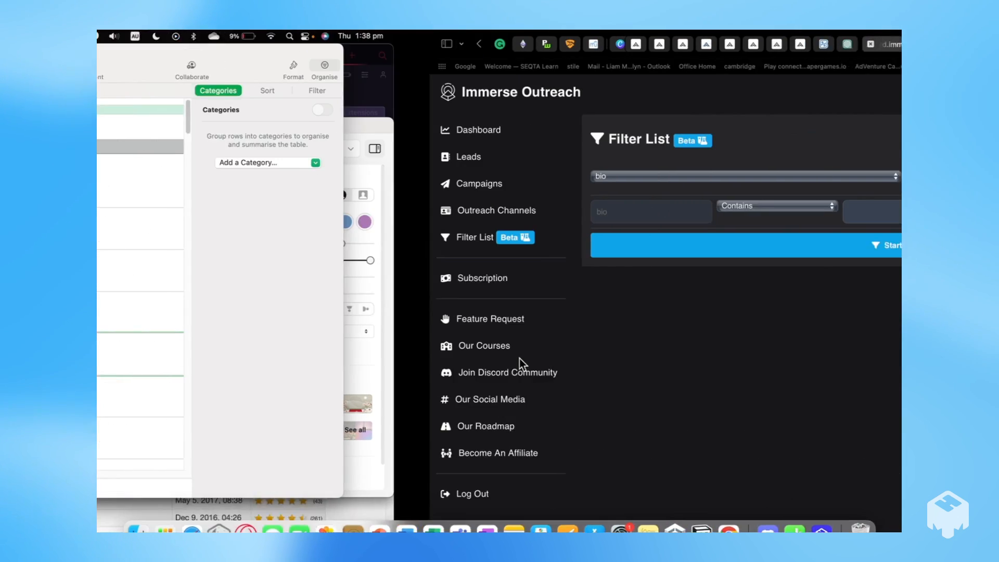
{"action": "key", "text": "ctrl+Left"}
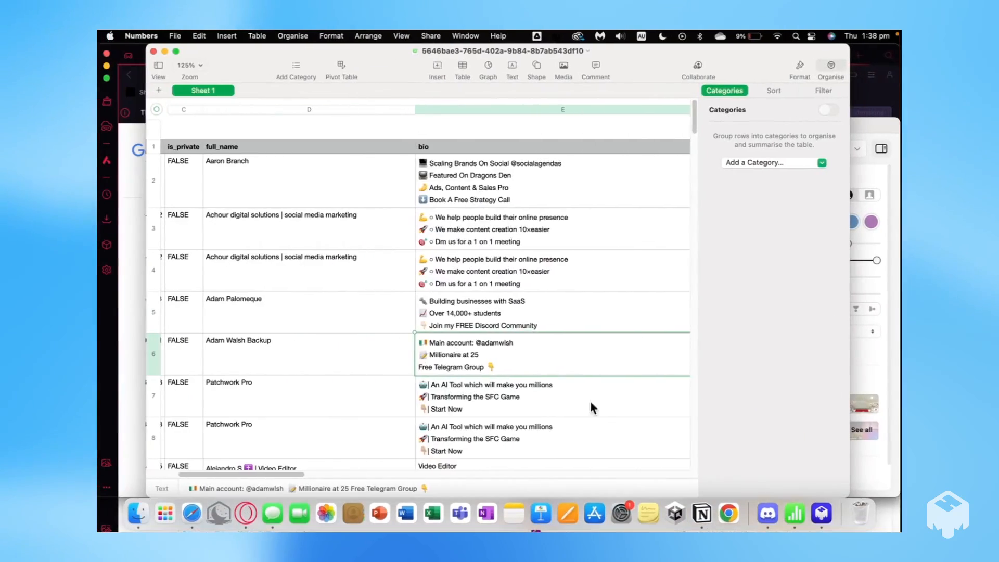
Step: Read the bios further down the lead spreadsheet for wording that the Contains condition could match
{"action": "scroll", "coordinate": [590, 402], "scroll_direction": "down", "scroll_amount": 5}
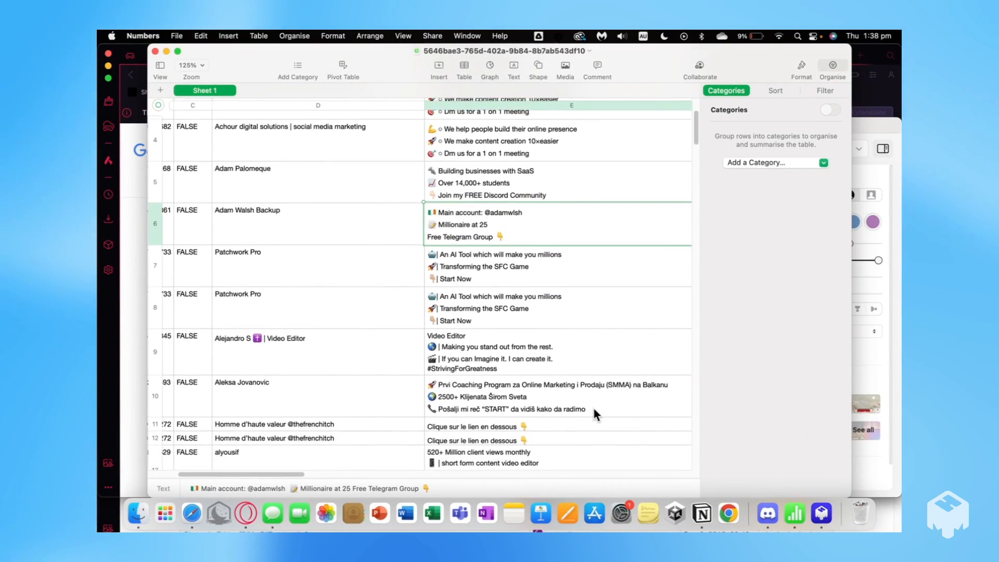
{"action": "key", "text": "ctrl+Right"}
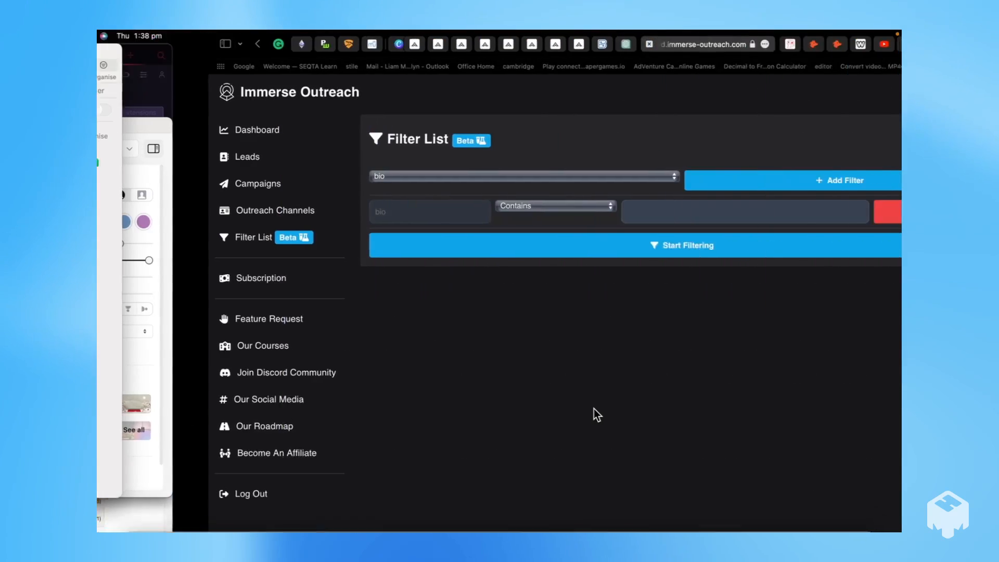
{"action": "key", "text": "ctrl+Left"}
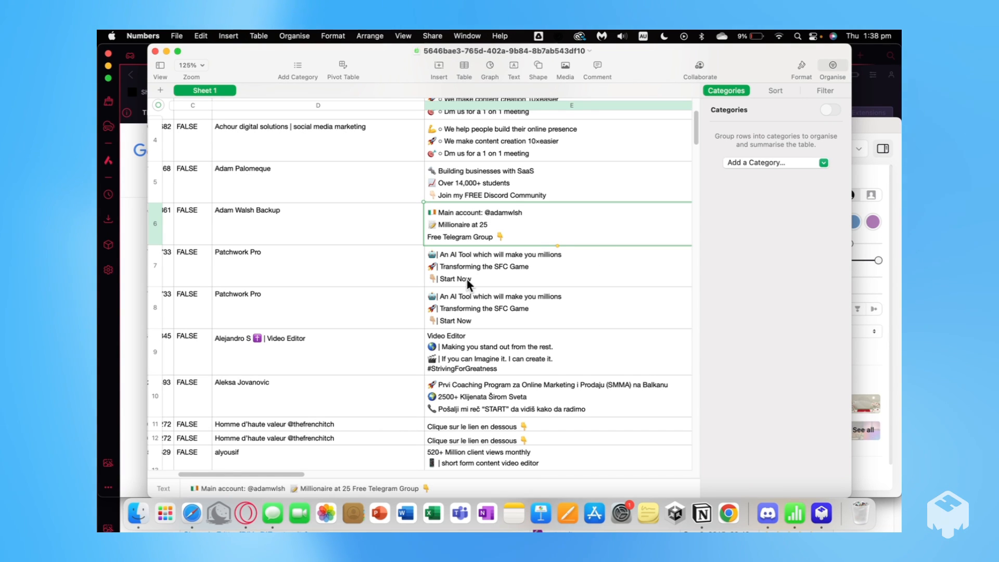
{"action": "scroll", "coordinate": [472, 344], "scroll_direction": "down", "scroll_amount": 1}
{"action": "scroll", "coordinate": [472, 341], "scroll_direction": "down", "scroll_amount": 3}
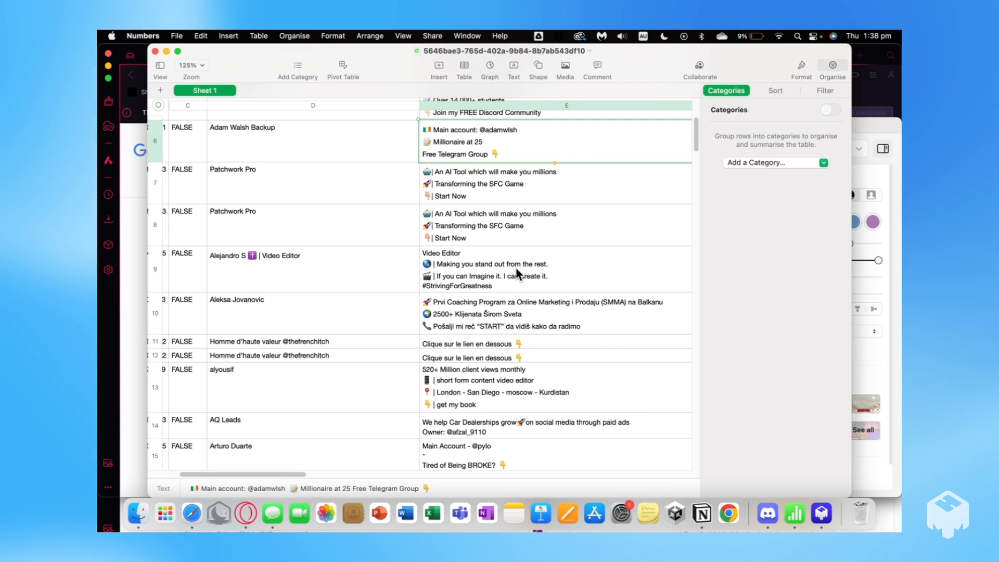
{"action": "scroll", "coordinate": [516, 351], "scroll_direction": "down", "scroll_amount": 3}
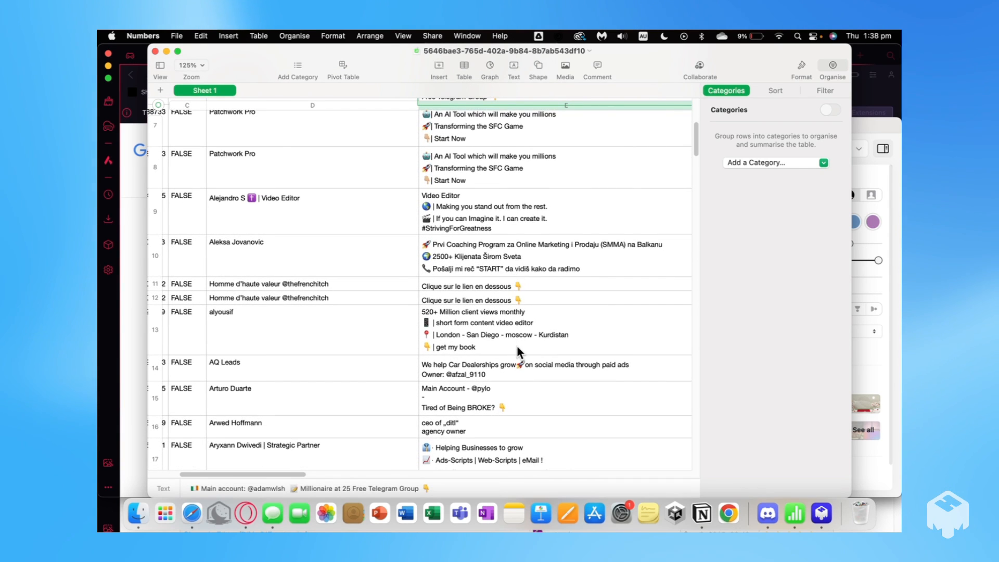
{"action": "scroll", "coordinate": [517, 349], "scroll_direction": "down", "scroll_amount": 3}
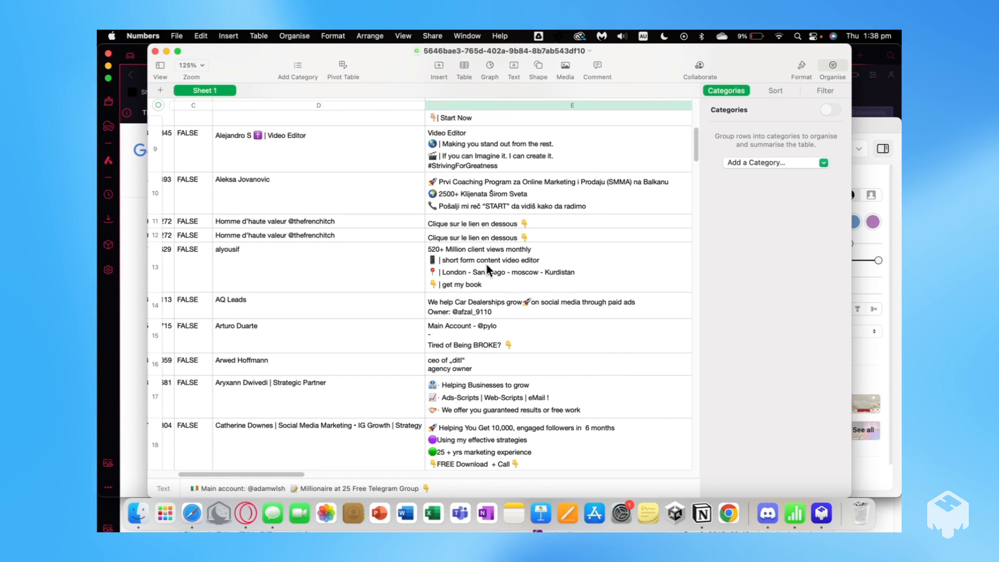
Step: Read the bios in rows 13 to 20 of the lead spreadsheet for niche wording that a bio filter could match
{"action": "left_click", "coordinate": [452, 260]}
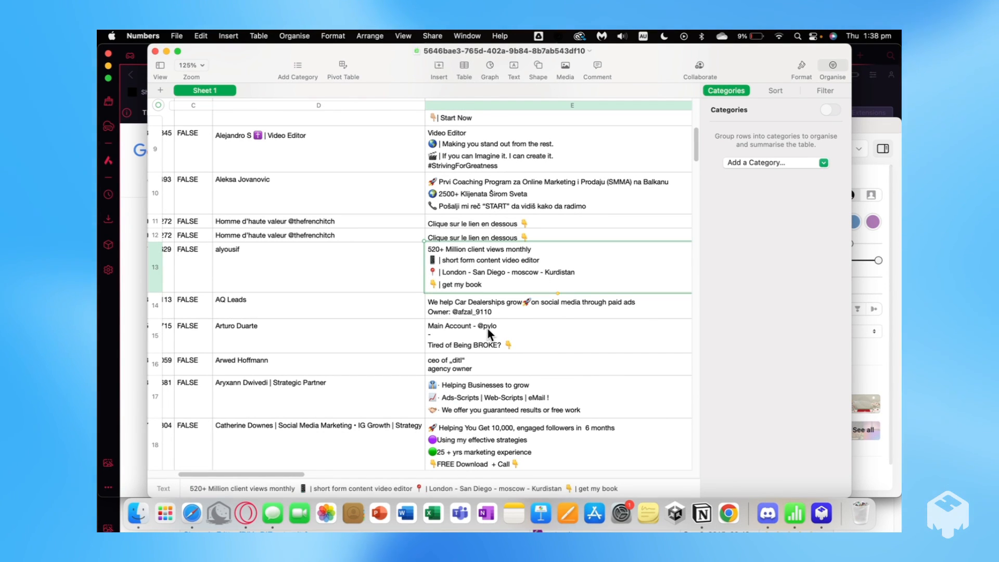
{"action": "scroll", "coordinate": [493, 296], "scroll_direction": "down", "scroll_amount": 1}
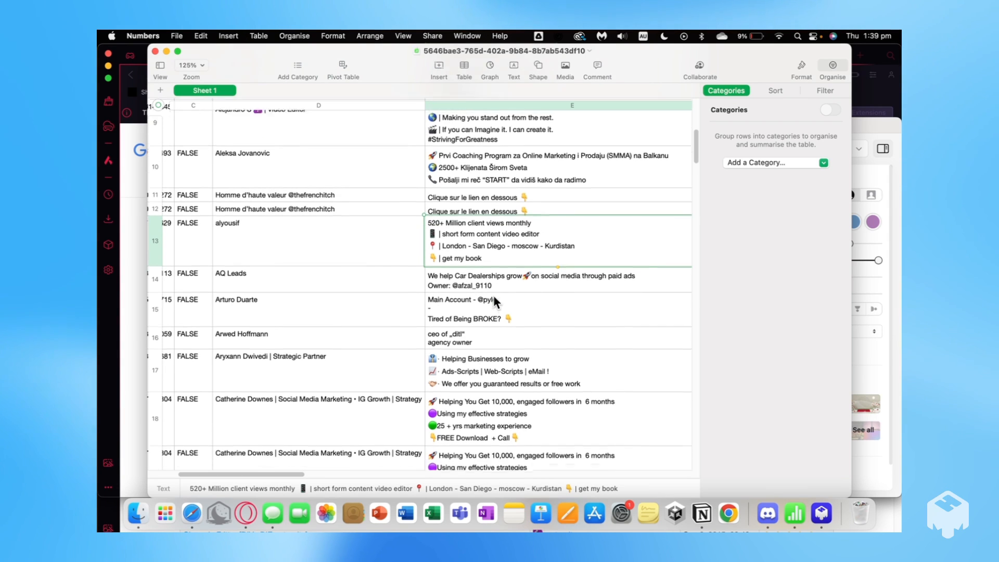
{"action": "scroll", "coordinate": [493, 299], "scroll_direction": "right", "scroll_amount": 2}
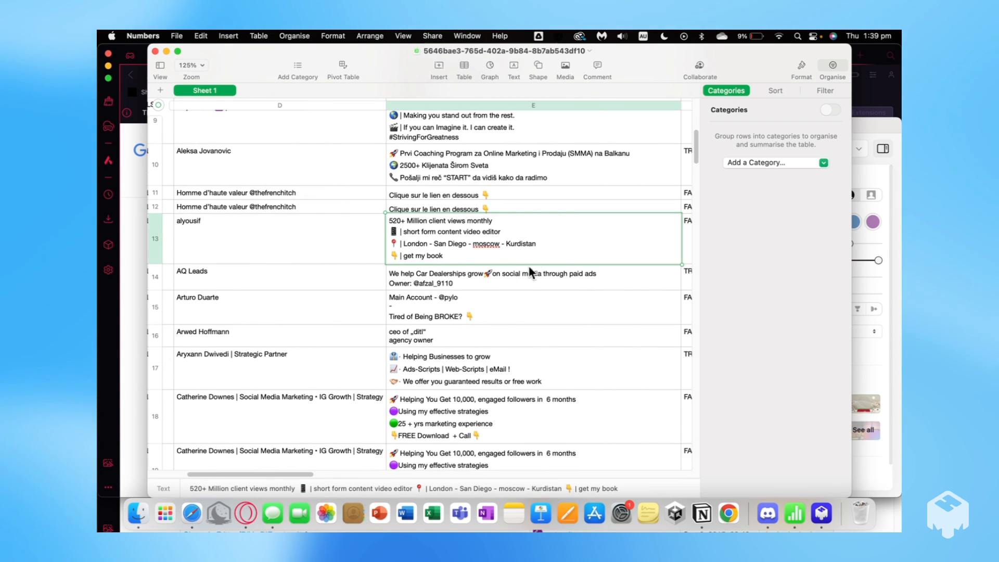
{"action": "left_click_drag", "start_coordinate": [540, 252], "coordinate": [405, 243]}
{"action": "left_click", "coordinate": [485, 272]}
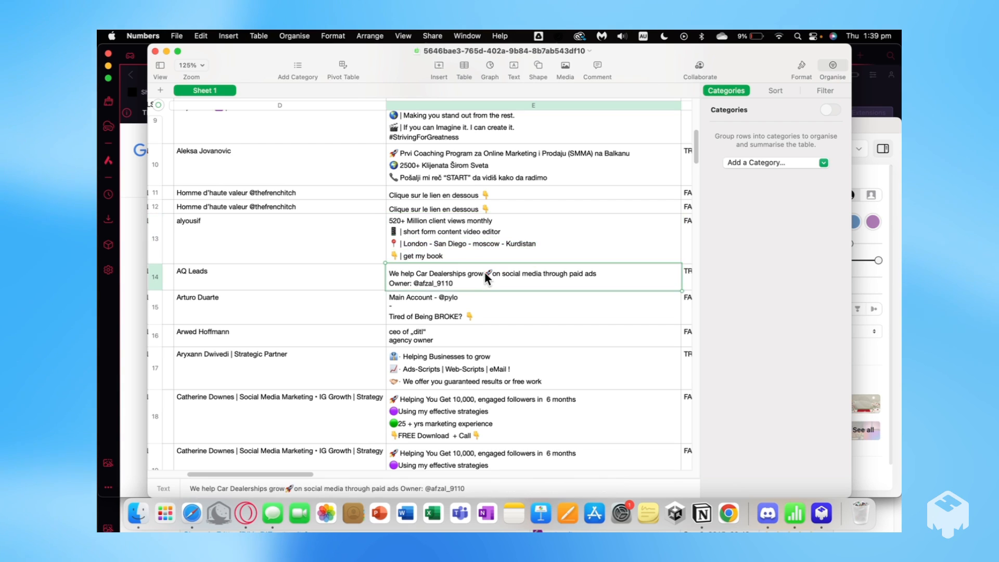
{"action": "scroll", "coordinate": [480, 285], "scroll_direction": "down", "scroll_amount": 2}
{"action": "left_click", "coordinate": [433, 217]}
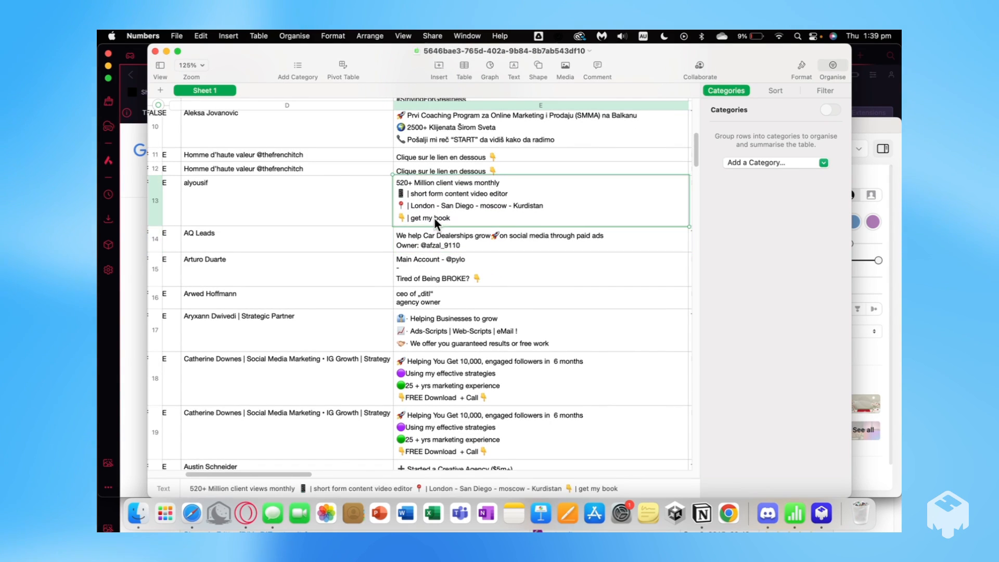
{"action": "scroll", "coordinate": [446, 274], "scroll_direction": "down", "scroll_amount": 3}
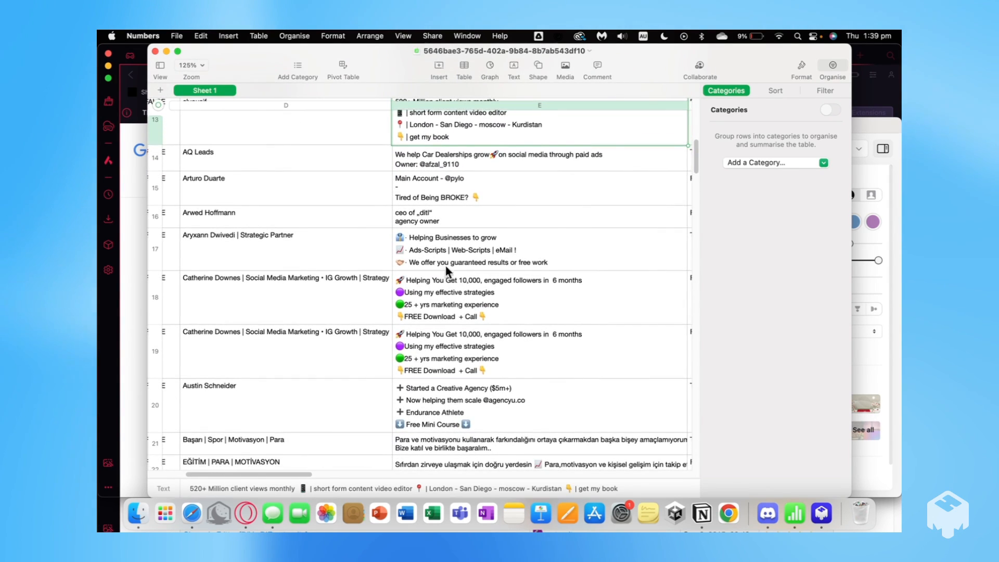
{"action": "left_click", "coordinate": [475, 163]}
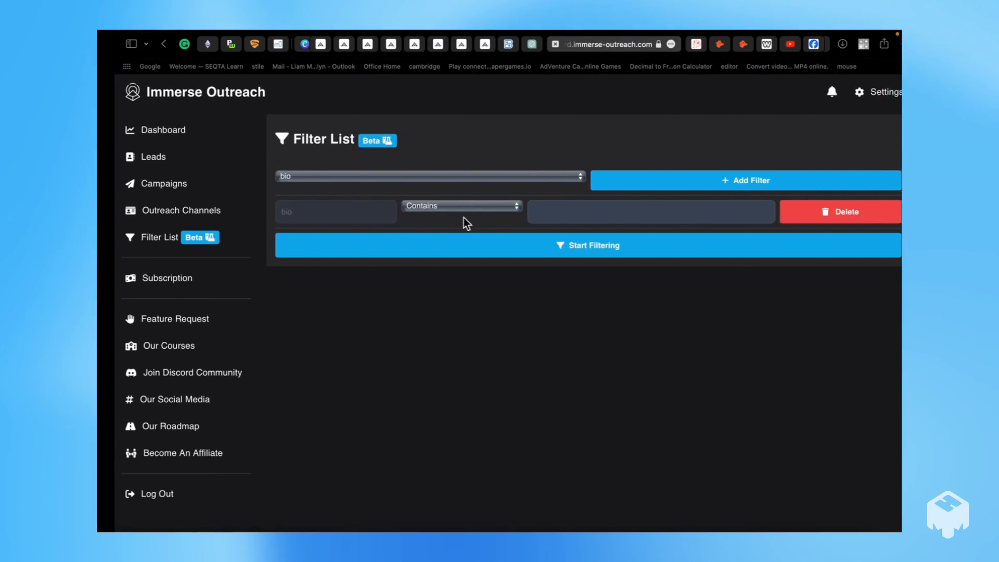
Step: Set the bio filter's value to ecom and its condition to Contains (Ignore Cases)
{"action": "left_click", "coordinate": [551, 209]}
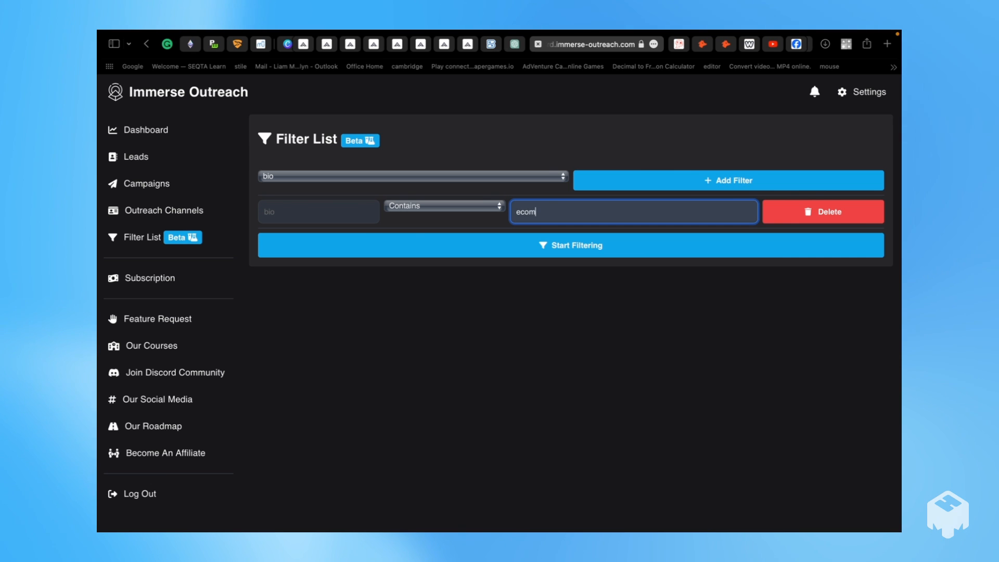
{"action": "left_click", "coordinate": [426, 206]}
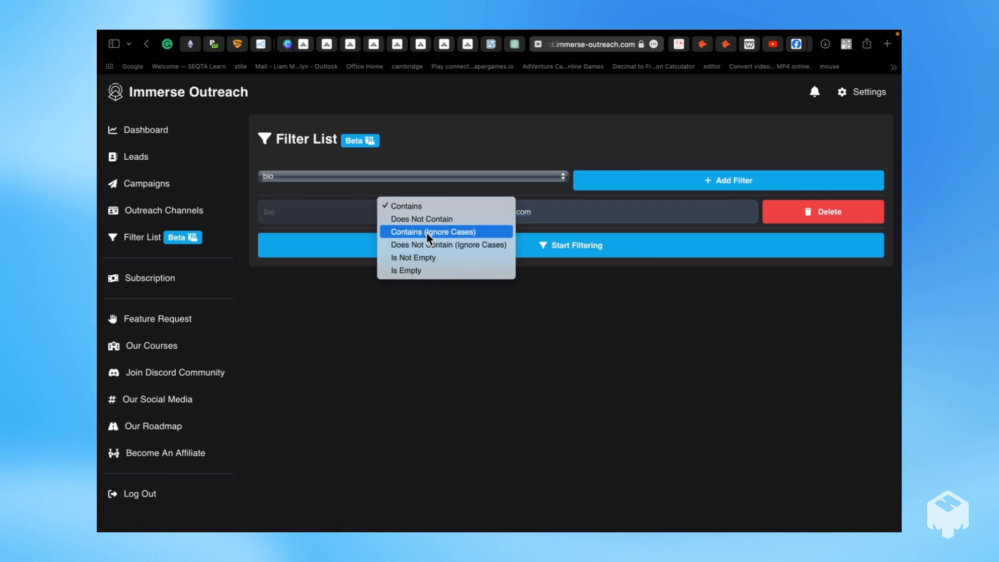
{"action": "left_click", "coordinate": [427, 233]}
{"action": "left_click", "coordinate": [516, 212]}
{"action": "type", "text": "e"}
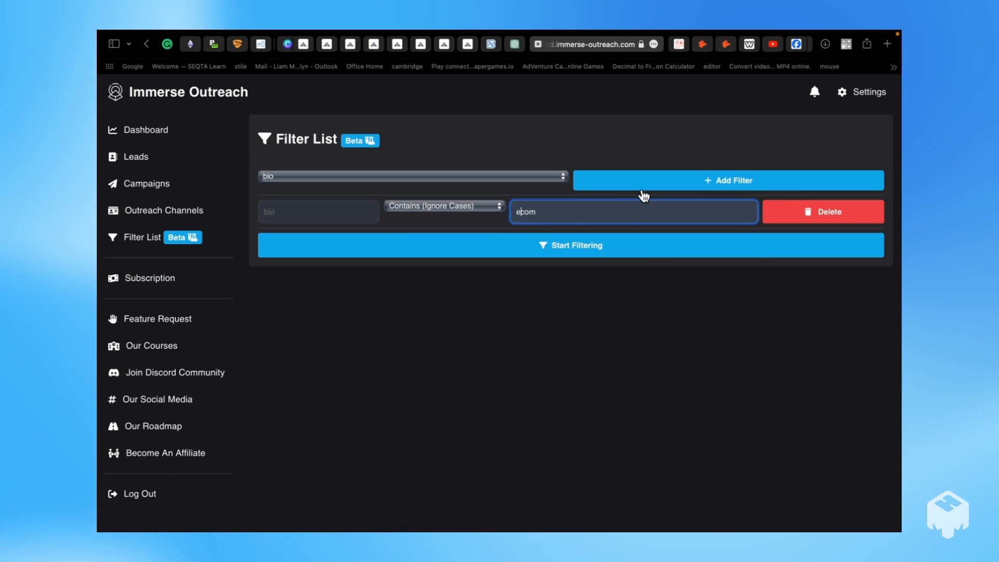
Step: Add a second bio filter with the value e-commerce
{"action": "left_click", "coordinate": [656, 181]}
{"action": "left_click", "coordinate": [522, 238]}
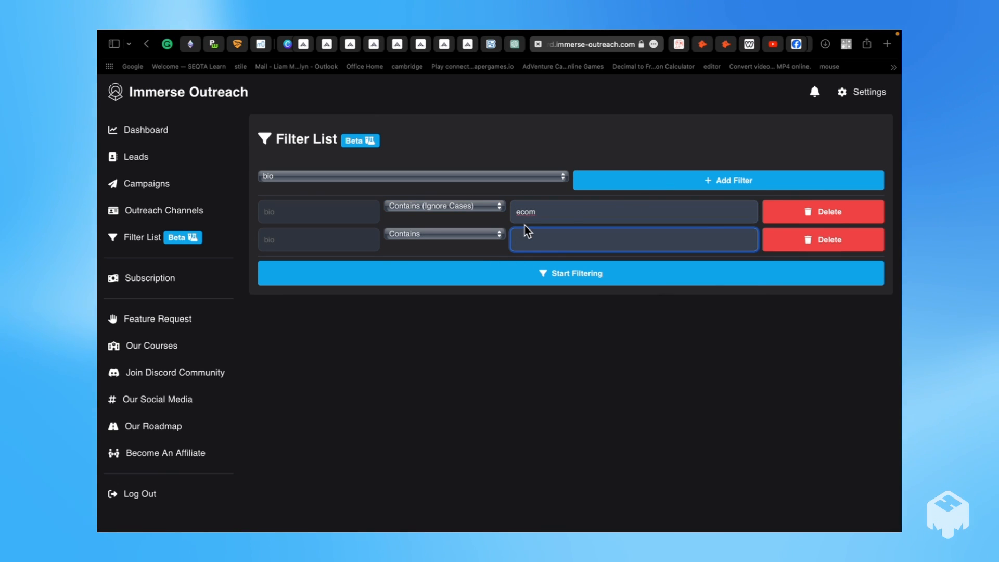
{"action": "type", "text": "ecomerce"}
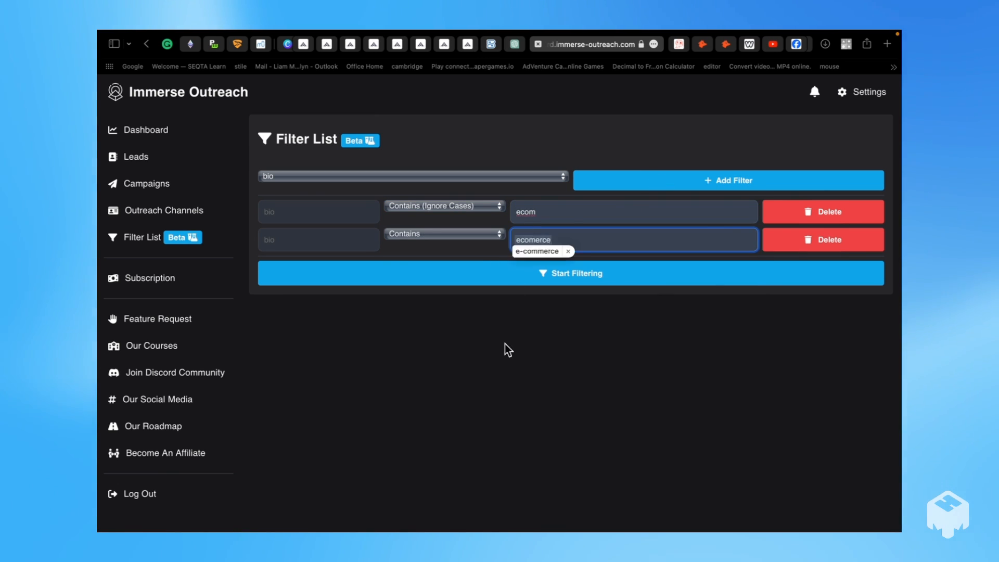
{"action": "left_click", "coordinate": [505, 344]}
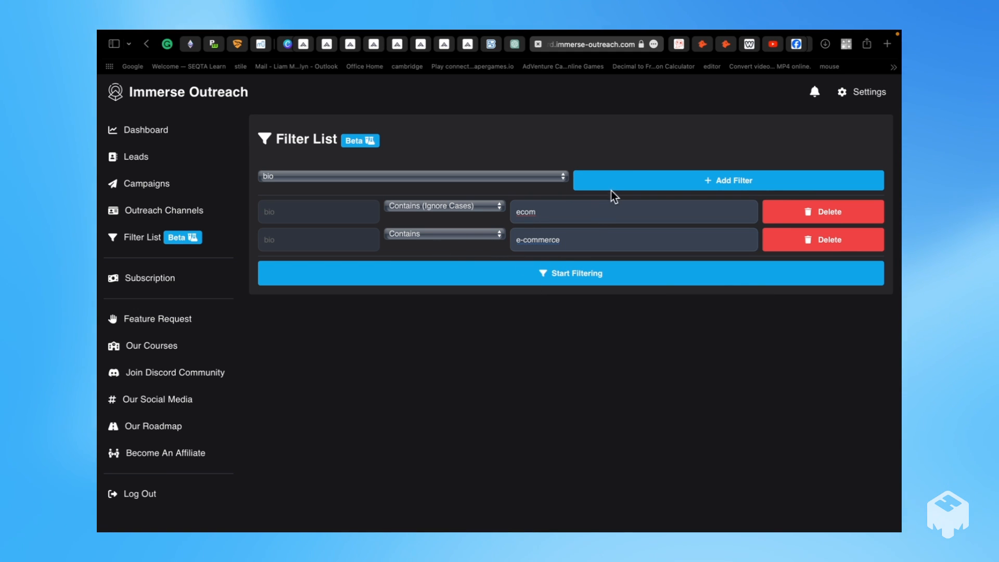
Step: Add a third bio filter with the value ecommerce
{"action": "left_click", "coordinate": [608, 195]}
{"action": "left_click", "coordinate": [526, 275]}
{"action": "type", "text": "e"}
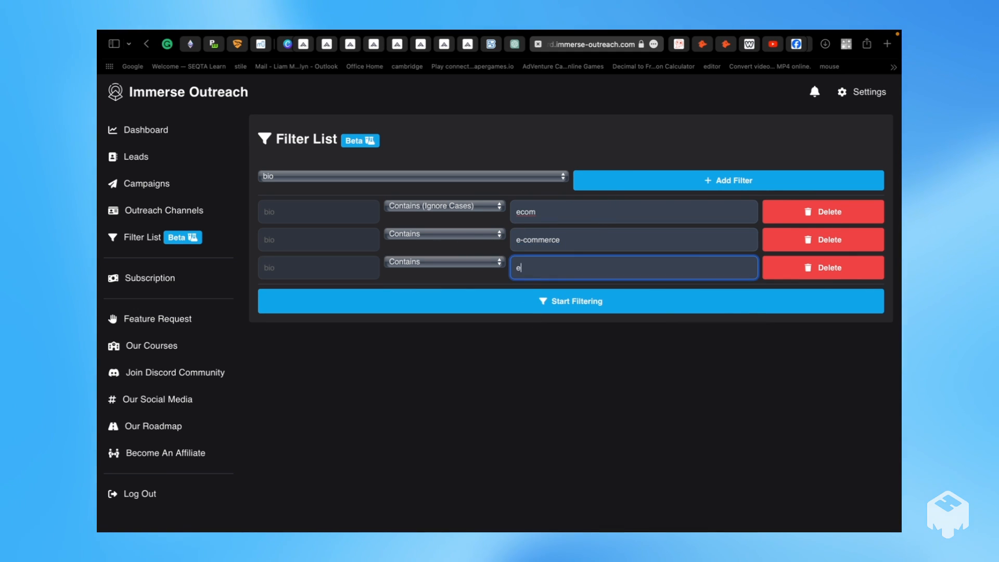
{"action": "type", "text": "commerce"}
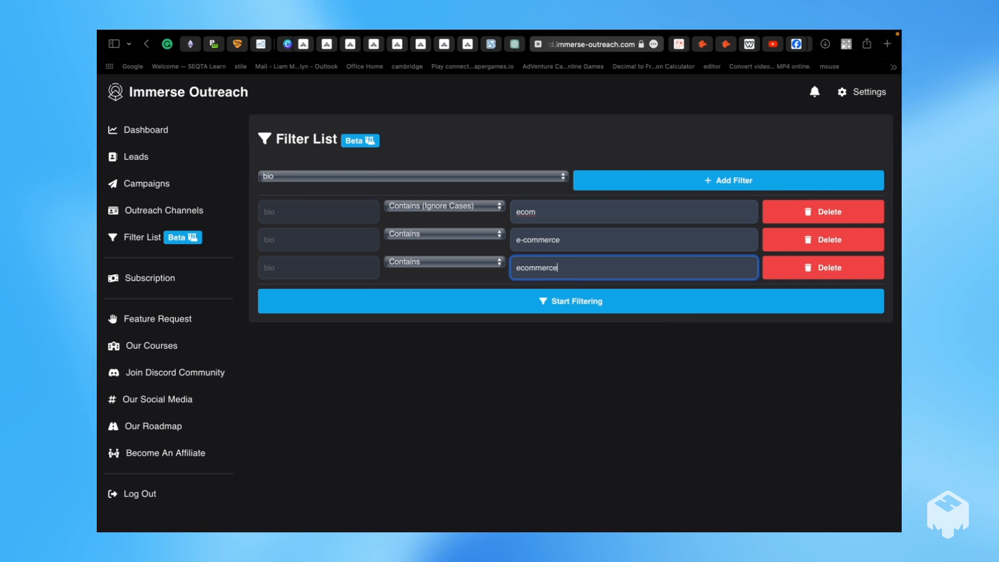
Step: Set the condition of the ecommerce and e-commerce bio filters to Contains (Ignore Cases)
{"action": "left_click", "coordinate": [461, 262]}
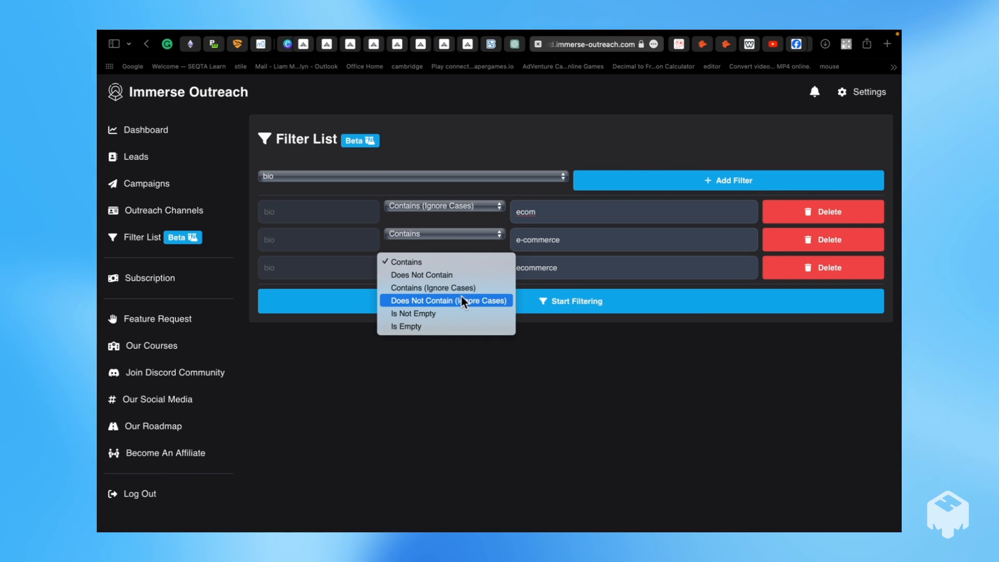
{"action": "left_click", "coordinate": [463, 287]}
{"action": "left_click", "coordinate": [447, 234]}
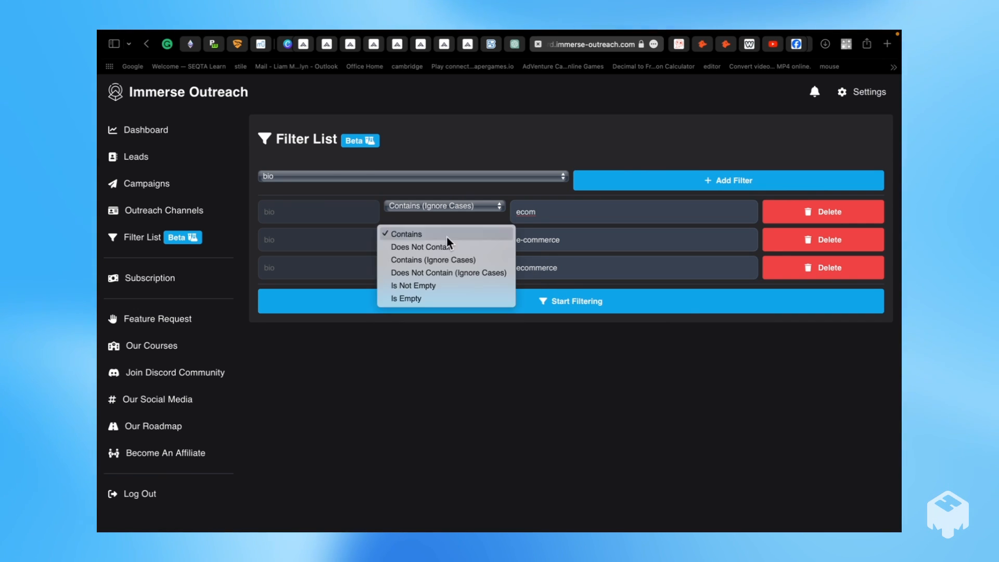
{"action": "left_click", "coordinate": [463, 259]}
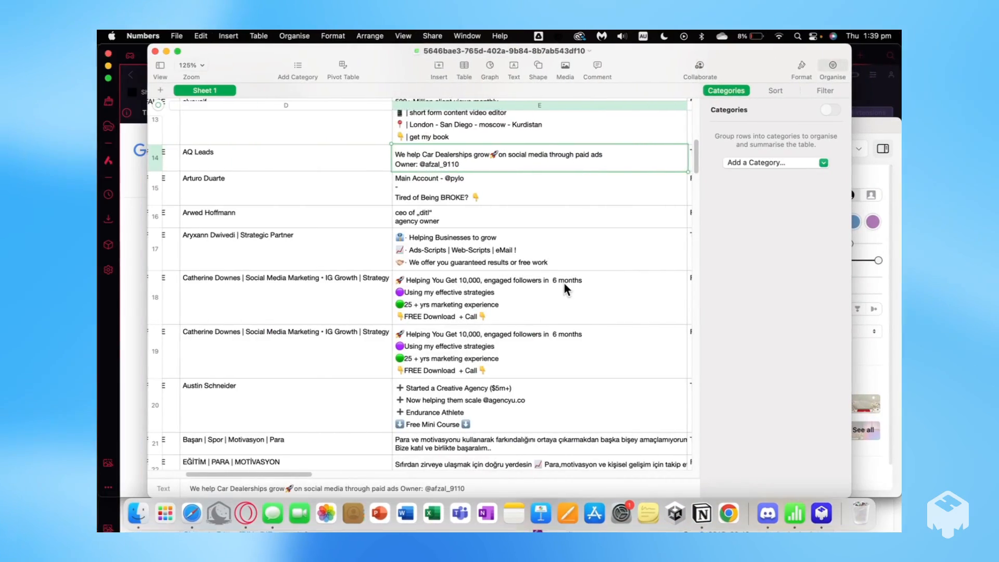
Step: Skim the bios from row 14 to about row 26 in the Numbers lead spreadsheet
{"action": "scroll", "coordinate": [392, 284], "scroll_direction": "down", "scroll_amount": 10}
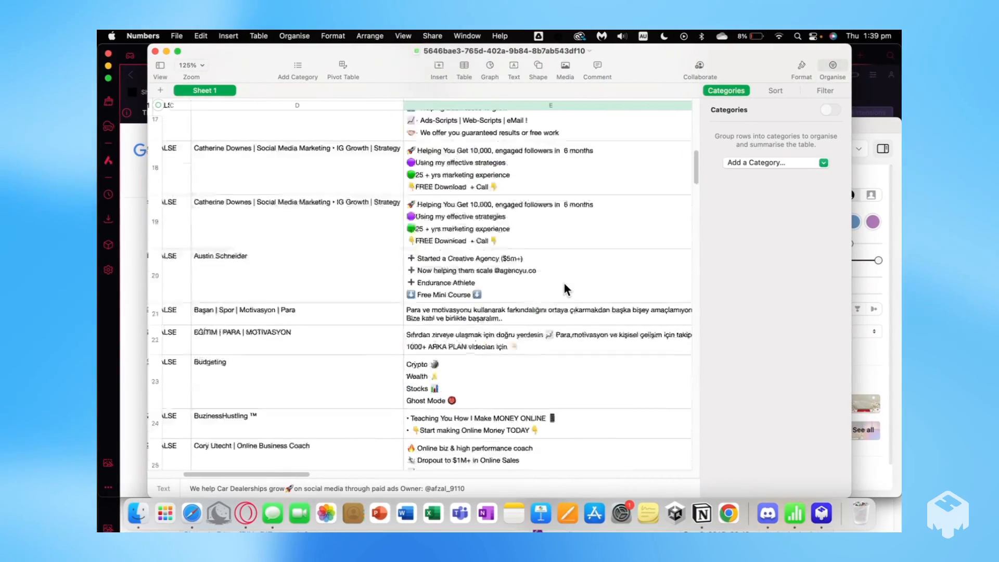
{"action": "scroll", "coordinate": [565, 286], "scroll_direction": "up", "scroll_amount": 10}
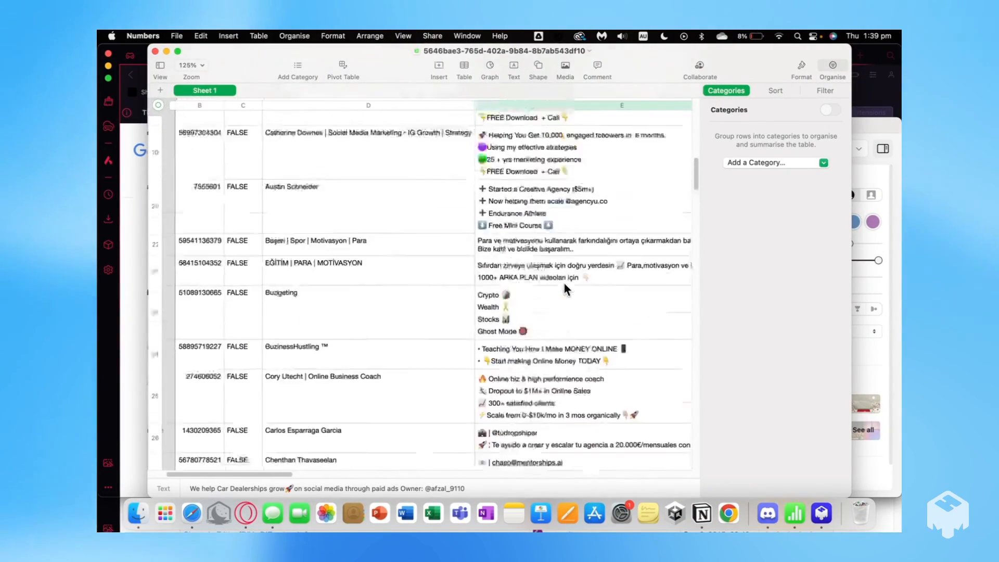
Step: Return to the Filter List page and delete all three bio filters
{"action": "key", "text": "ctrl+Right"}
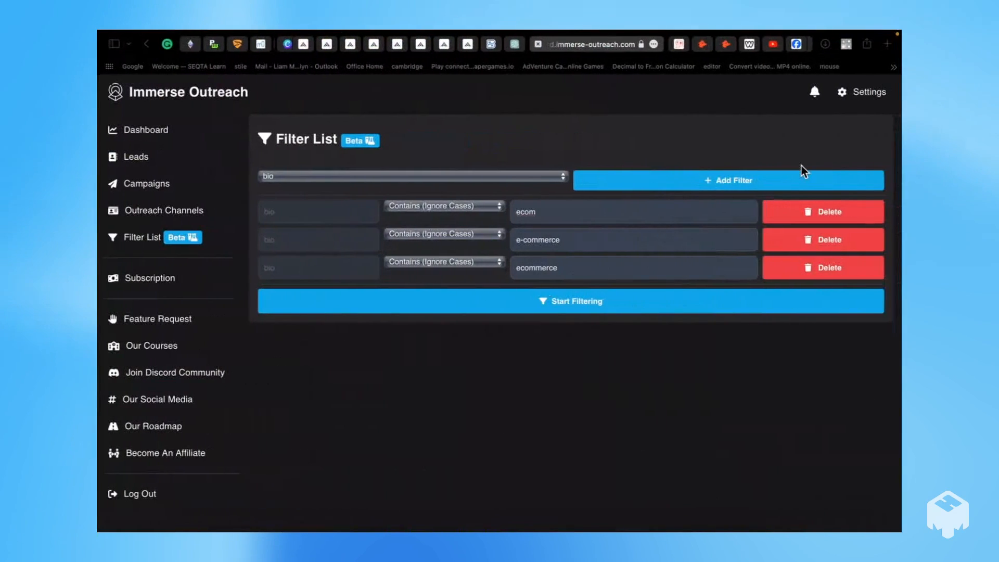
{"action": "left_click", "coordinate": [807, 212]}
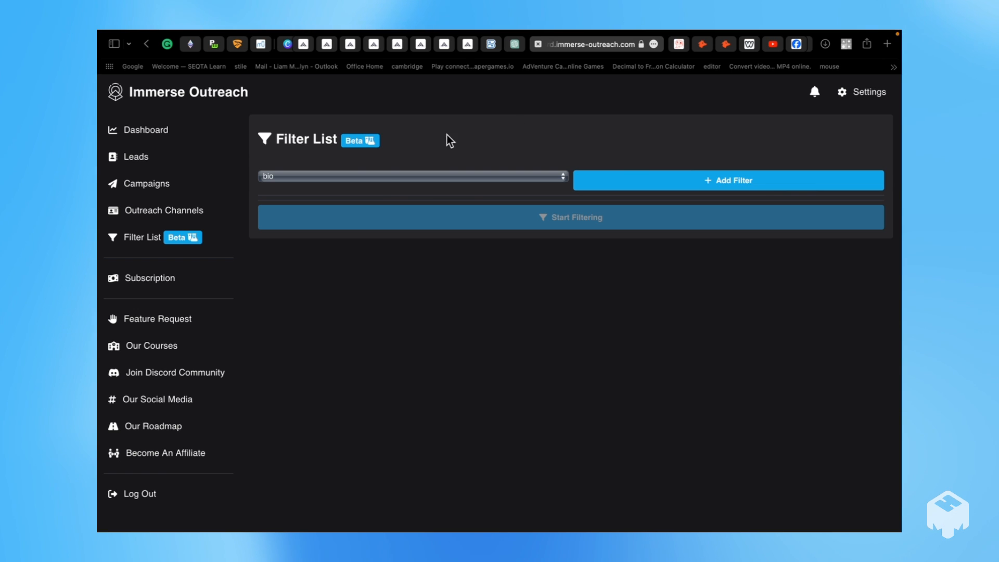
Step: Add an is_private filter with Is Equal To set to False, and delete that filter again
{"action": "left_click", "coordinate": [383, 177]}
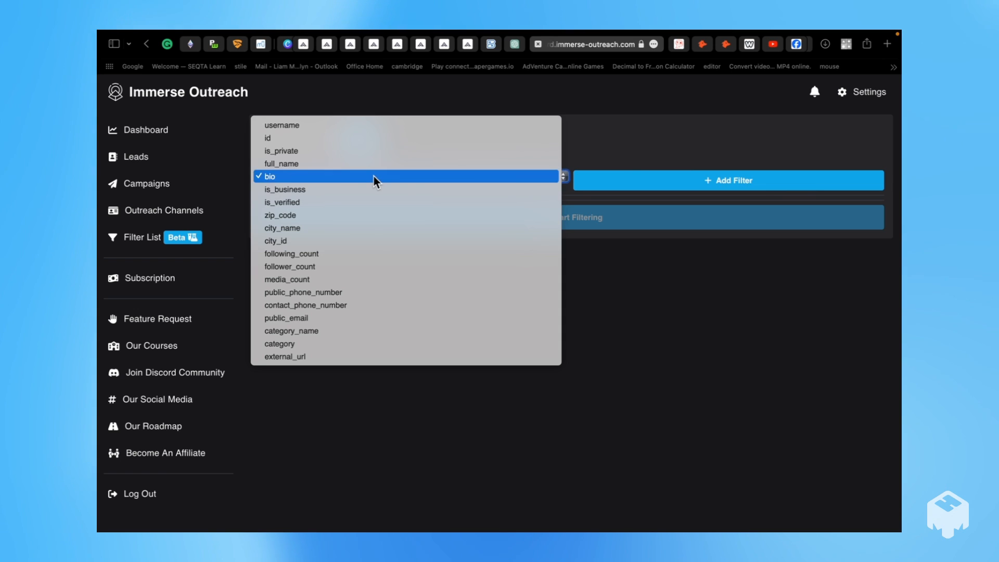
{"action": "left_click", "coordinate": [347, 151]}
{"action": "left_click", "coordinate": [625, 181]}
{"action": "left_click", "coordinate": [602, 208]}
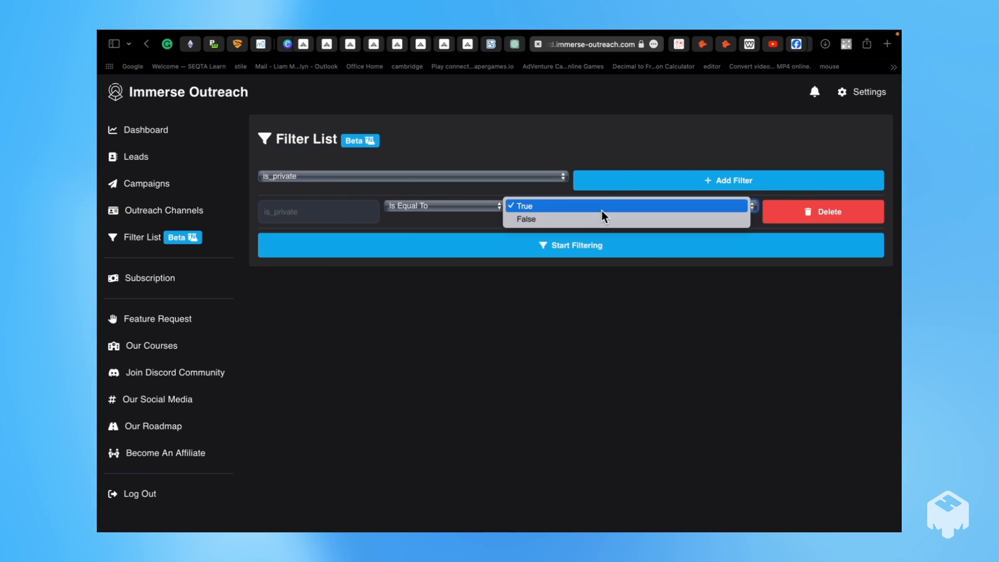
{"action": "left_click", "coordinate": [576, 219]}
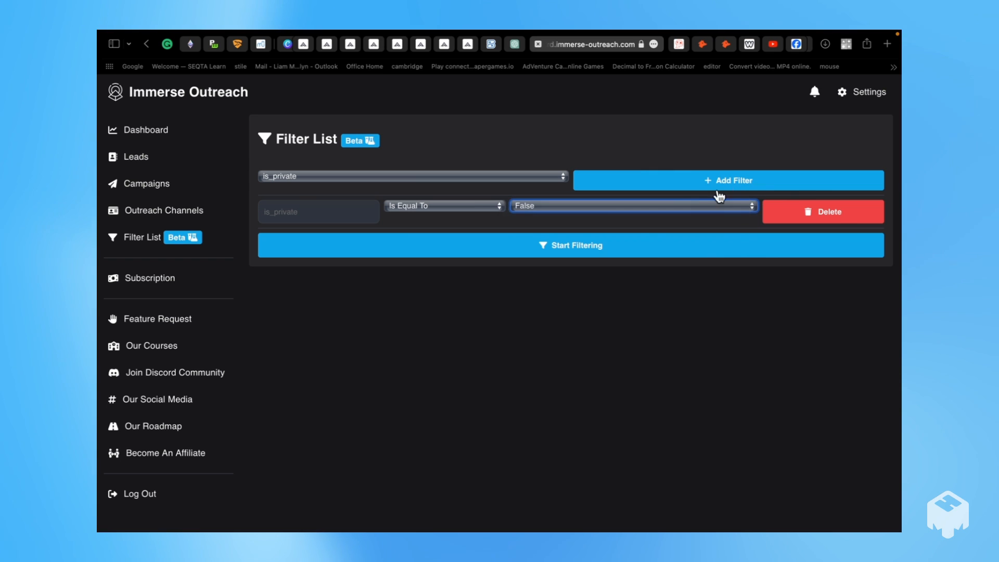
{"action": "left_click", "coordinate": [788, 217]}
Step: Check the first columns of the lead spreadsheet in Numbers and choose username as the field for a new filter
{"action": "left_click", "coordinate": [436, 177]}
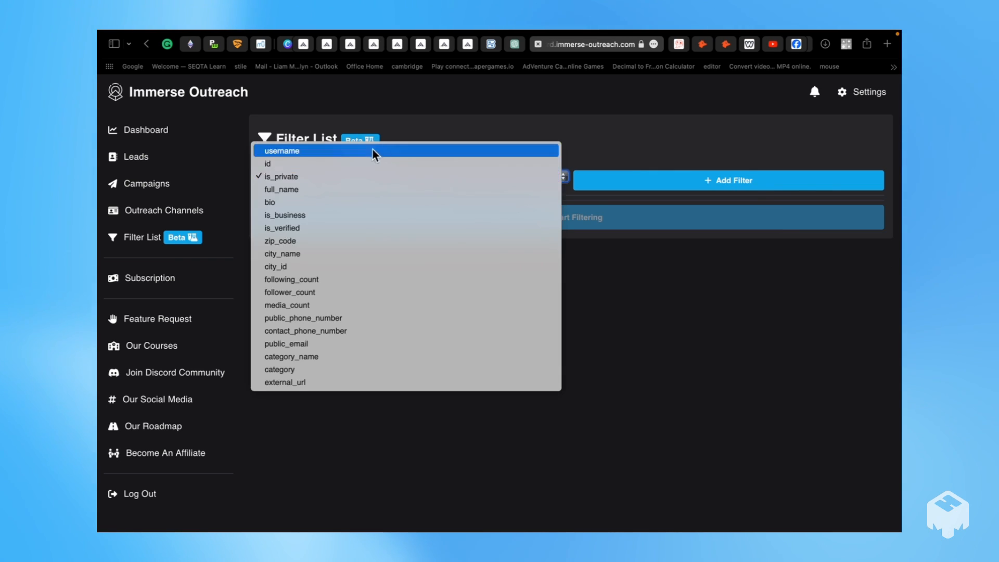
{"action": "key", "text": "ctrl+Left"}
{"action": "scroll", "coordinate": [385, 183], "scroll_direction": "up", "scroll_amount": 10}
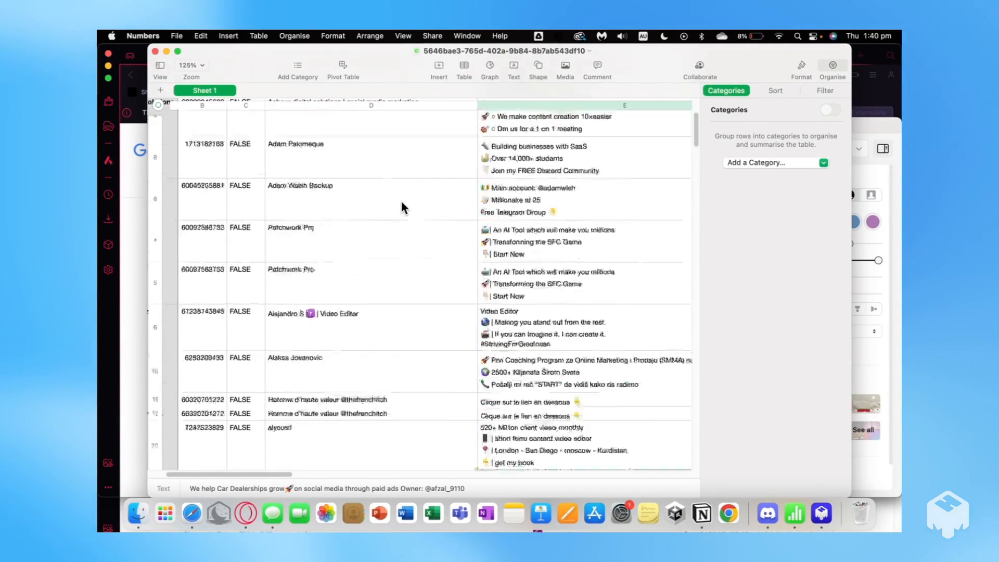
{"action": "key", "text": "ctrl+Right"}
{"action": "left_click", "coordinate": [373, 179]}
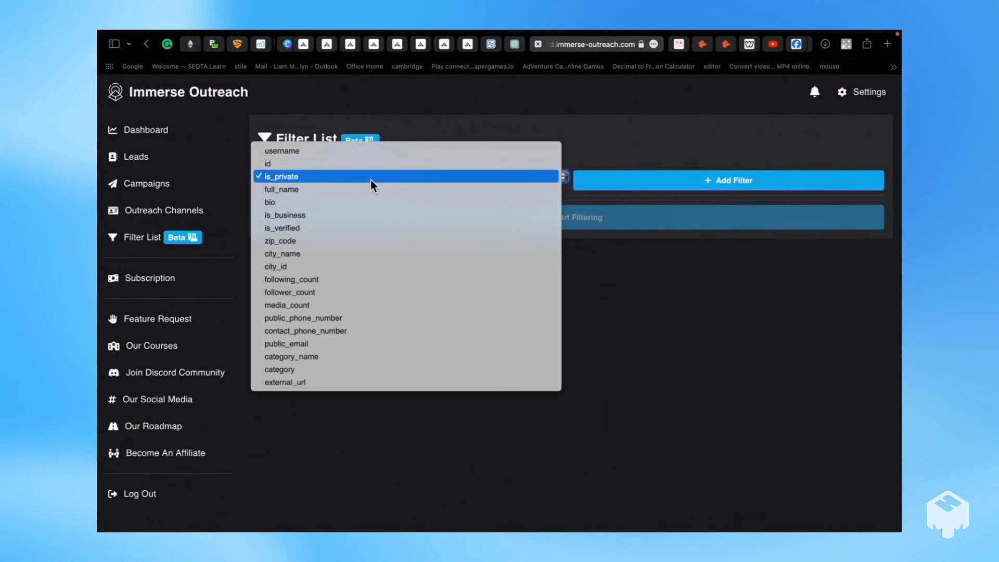
{"action": "left_click", "coordinate": [341, 146]}
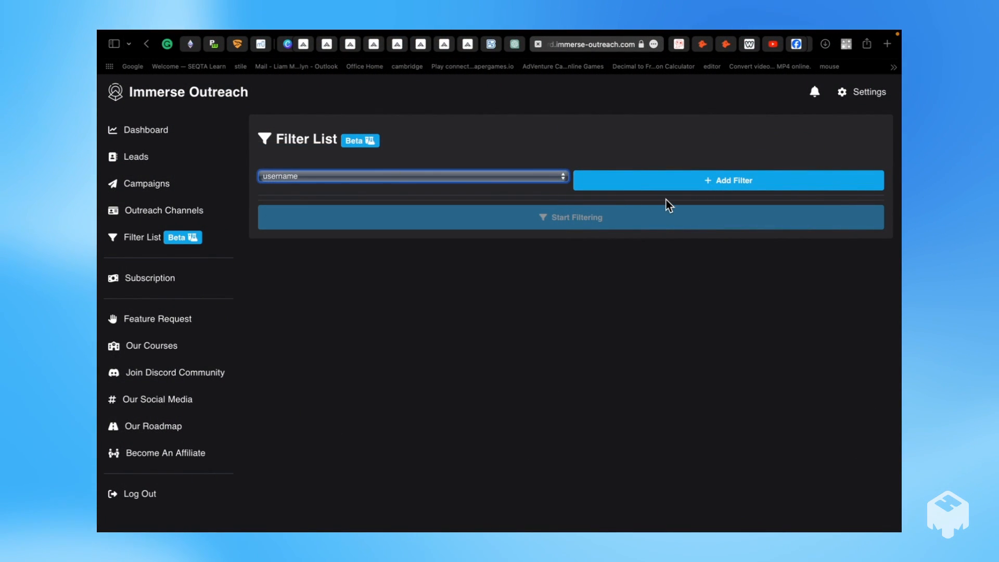
Step: Compare the Filter List page with the id, is_private, full_name and bio columns of the lead spreadsheet
{"action": "key", "text": "ctrl+Left"}
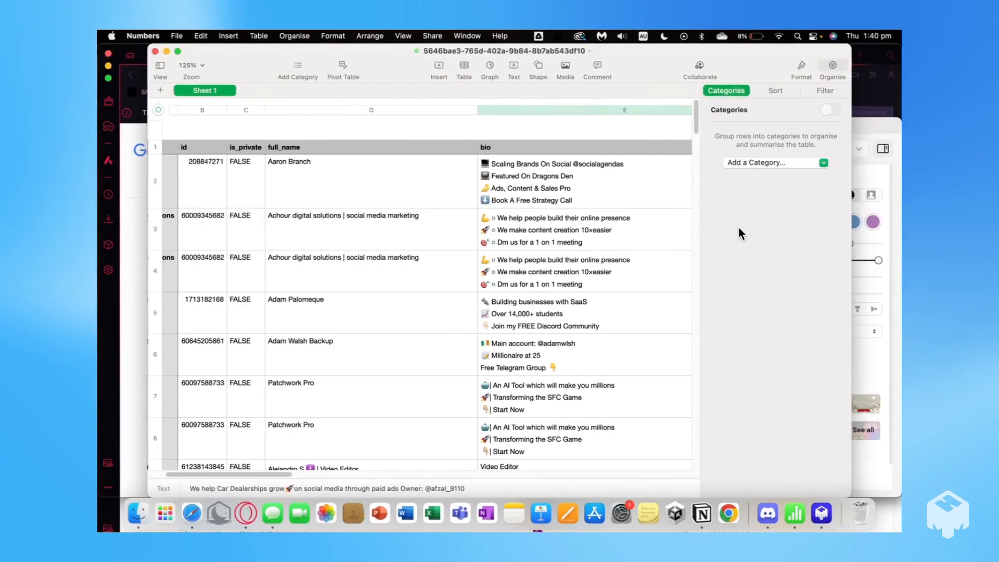
{"action": "key", "text": "ctrl+Right"}
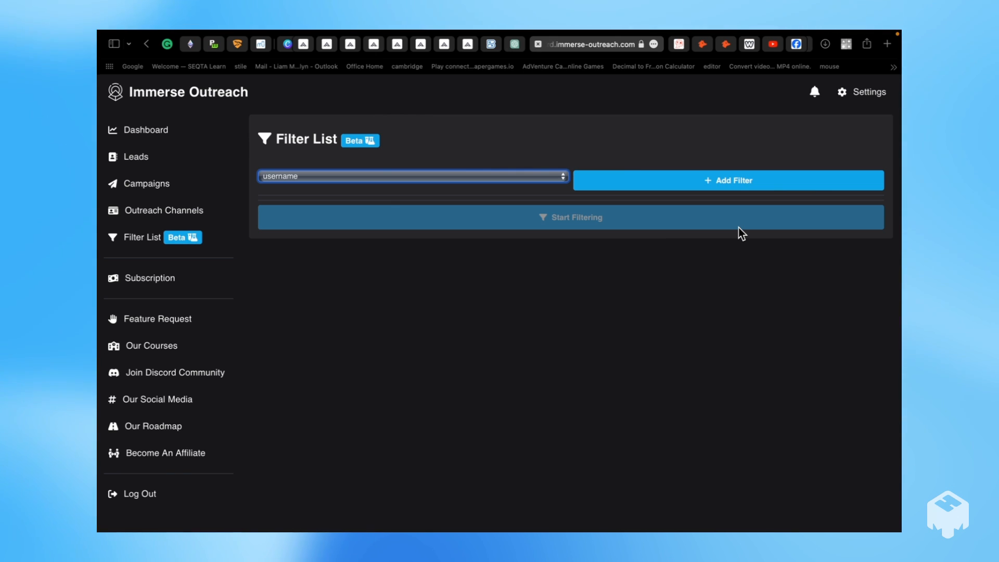
{"action": "key", "text": "ctrl+Left"}
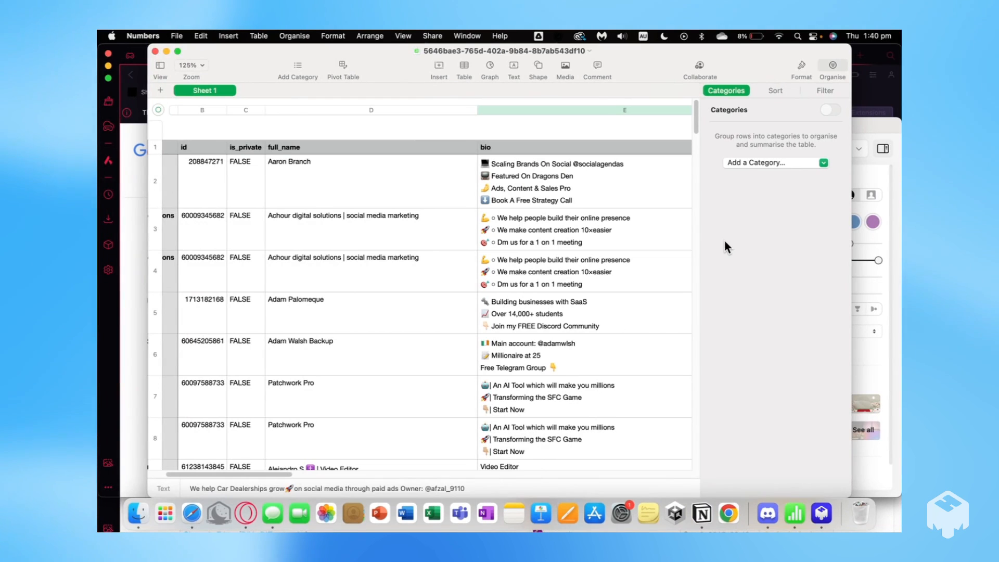
{"action": "left_click_drag", "start_coordinate": [227, 59], "coordinate": [272, 93]}
Step: Switch to Discord and look through the server list and the channels of the Immerse Outreach server
{"action": "key", "text": "ctrl+Right"}
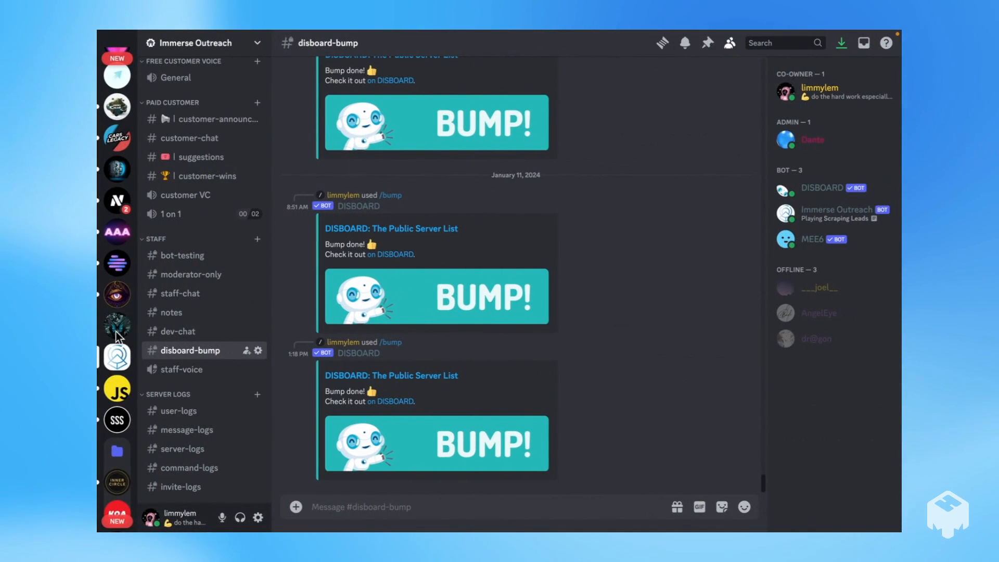
{"action": "scroll", "coordinate": [115, 331], "scroll_direction": "up", "scroll_amount": 15}
{"action": "scroll", "coordinate": [199, 237], "scroll_direction": "up", "scroll_amount": 10}
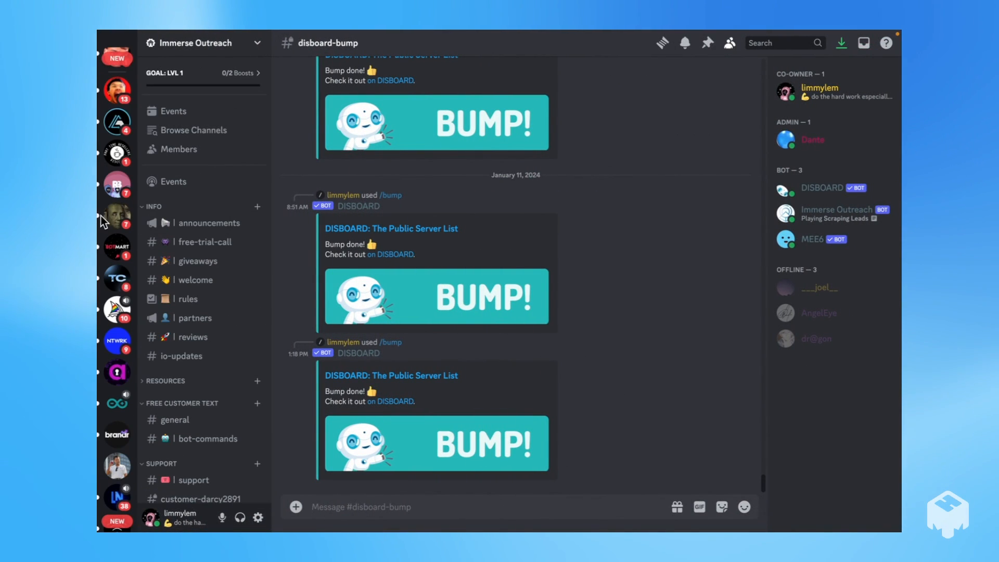
{"action": "scroll", "coordinate": [101, 216], "scroll_direction": "down", "scroll_amount": 2}
Step: Switch back to Numbers and close the lead spreadsheet window
{"action": "key", "text": "ctrl+Left"}
{"action": "key", "text": "ctrl+Left"}
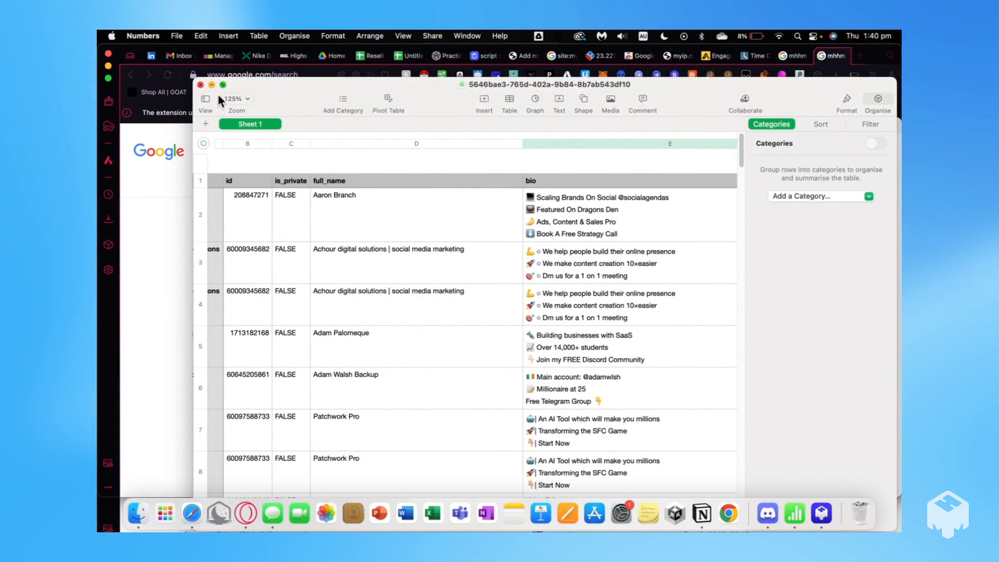
{"action": "left_click", "coordinate": [200, 84]}
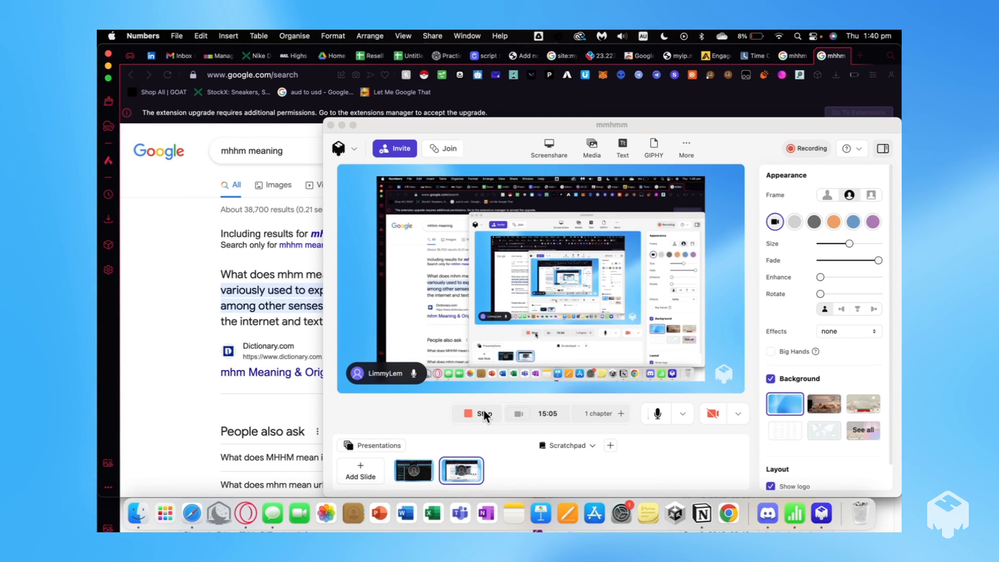